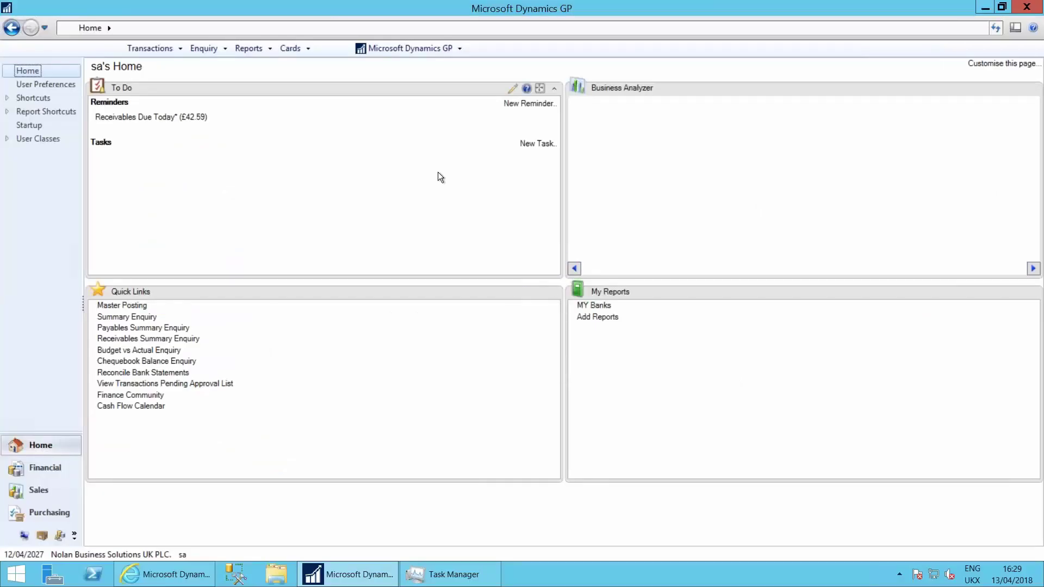
# Step: Open SmartList from the GP tools and maximize its window
pyautogui.click(398, 50)
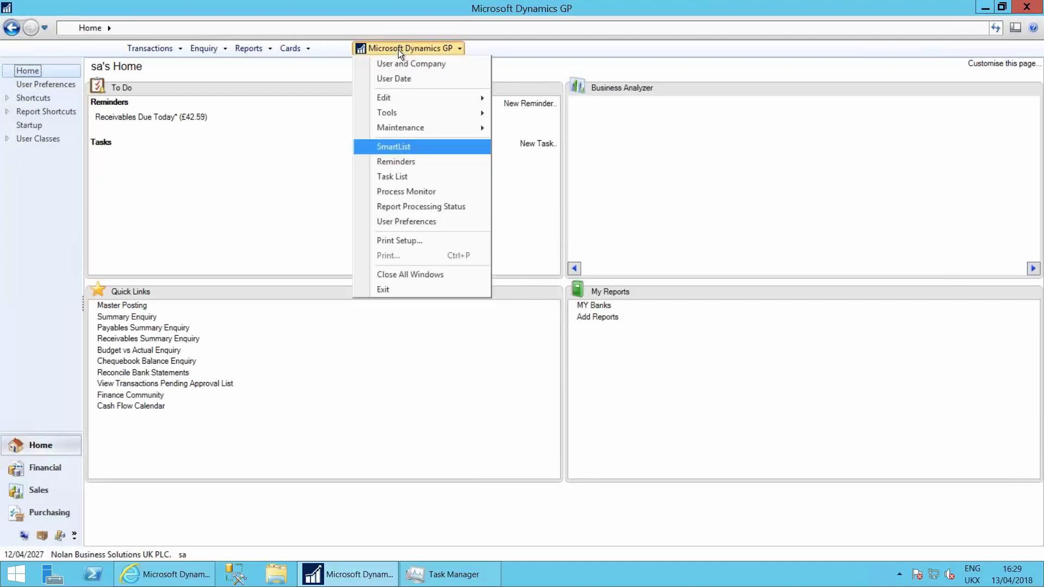
pyautogui.click(412, 147)
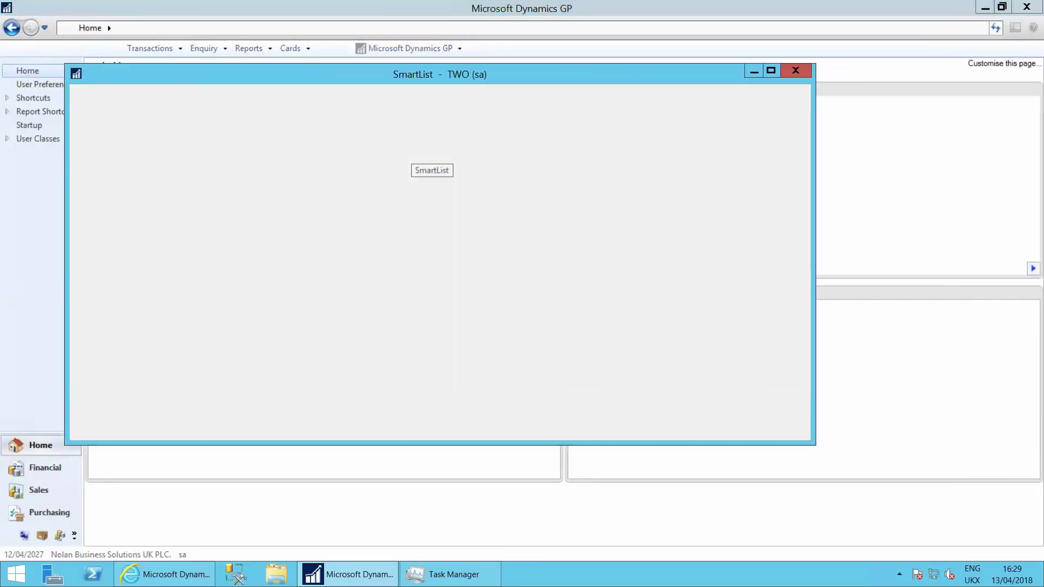
pyautogui.click(769, 71)
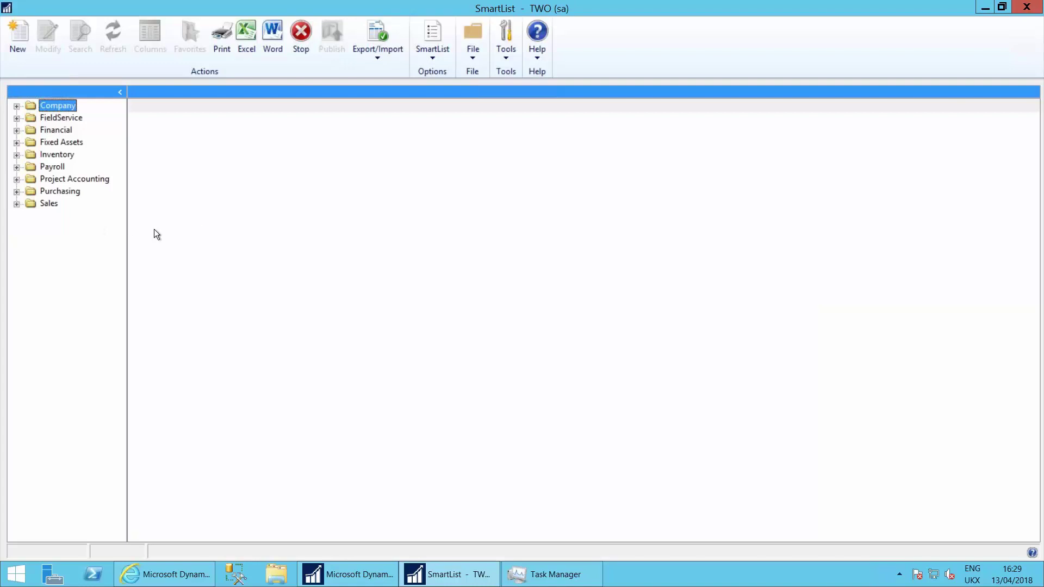
# Step: Show the Purchasing Vendors list and start a new SmartList in SmartList Designer
pyautogui.click(46, 191)
pyautogui.click(16, 191)
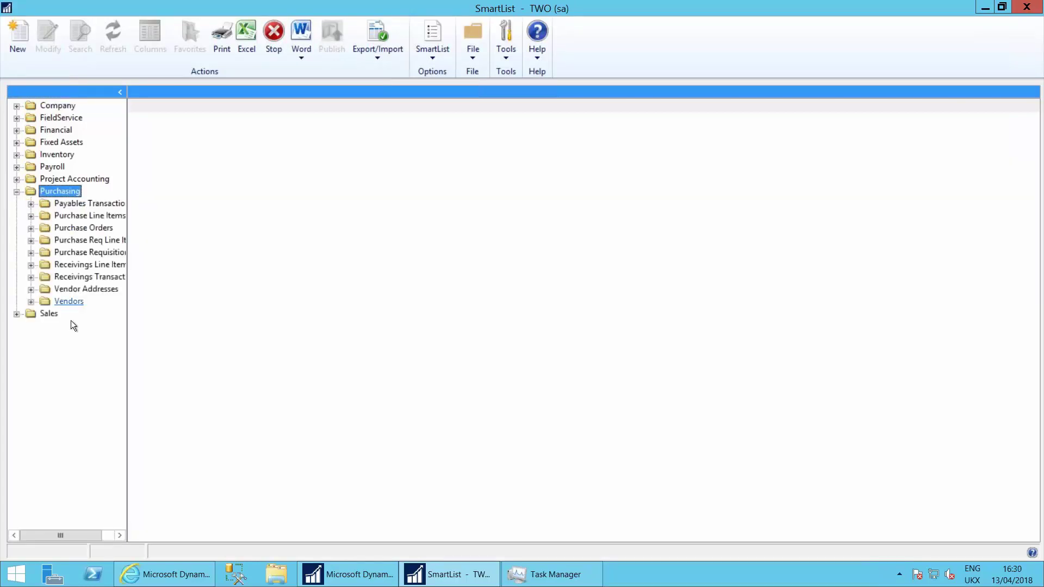
pyautogui.click(74, 300)
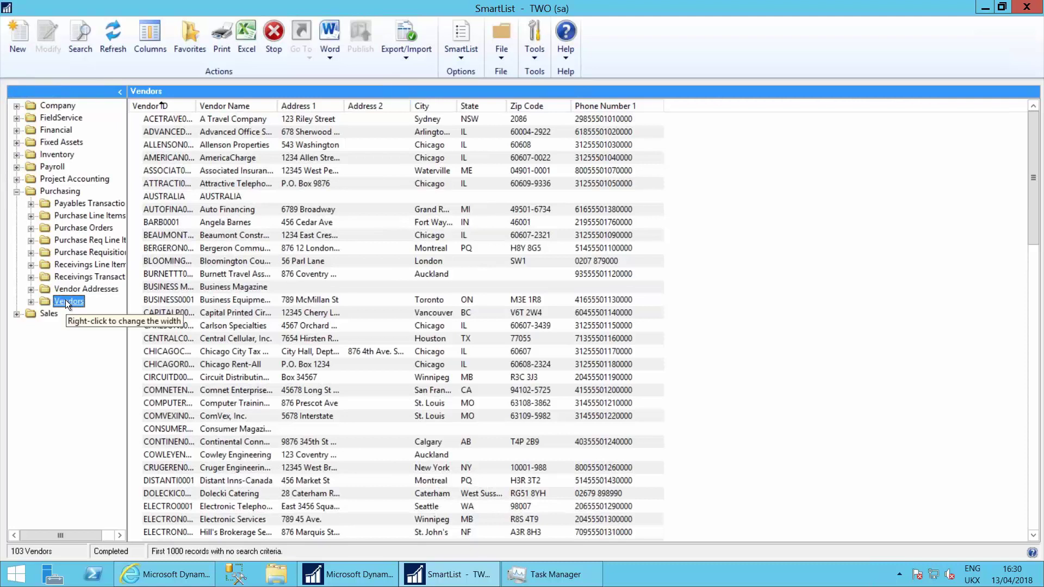
pyautogui.click(19, 40)
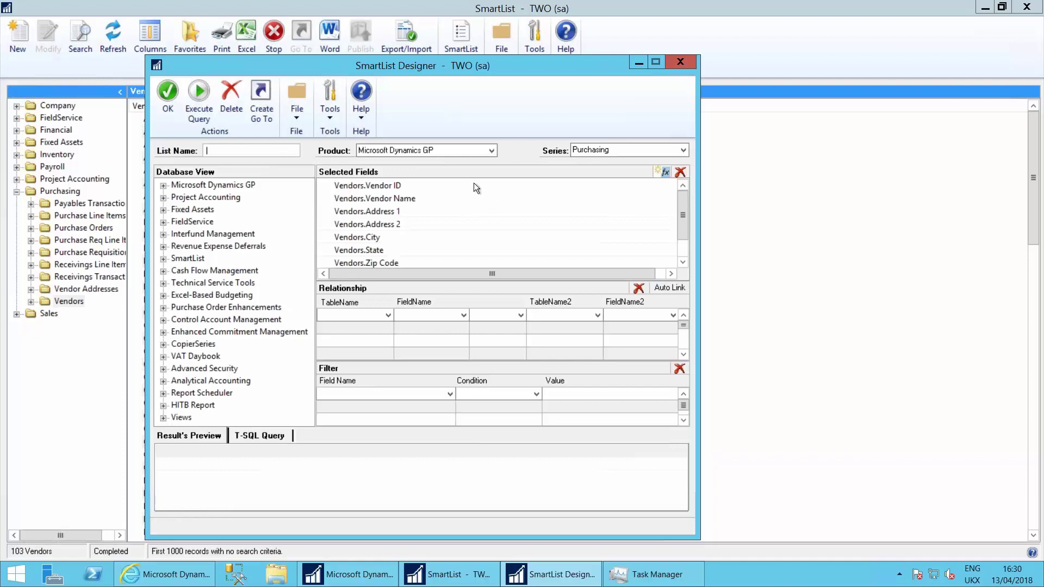
# Step: Include the Address Electronic Funds Transfer Master table from Microsoft Dynamics GP > Tables > Company
pyautogui.click(378, 199)
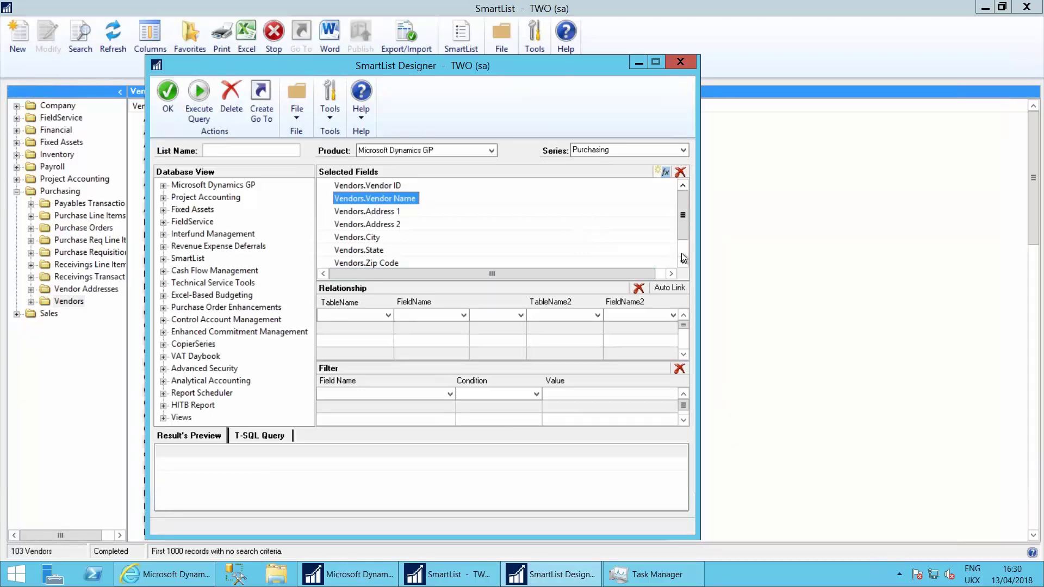
pyautogui.click(163, 186)
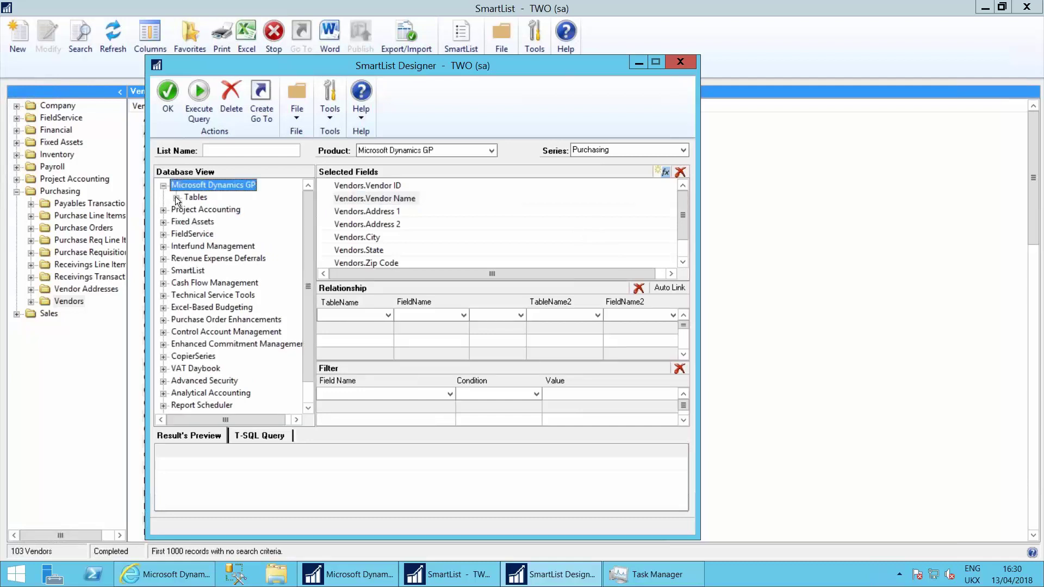
pyautogui.click(176, 198)
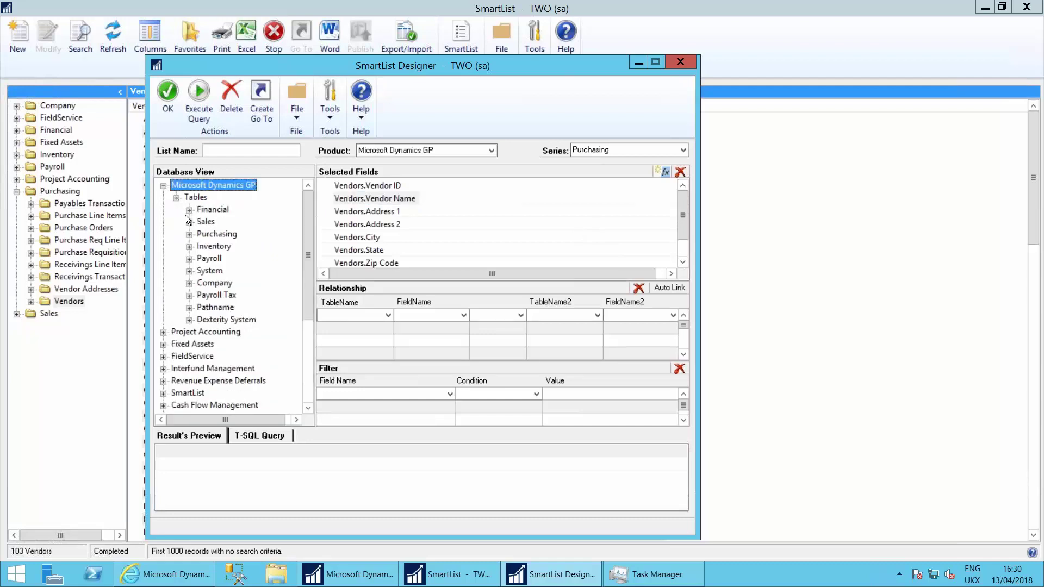
pyautogui.click(190, 284)
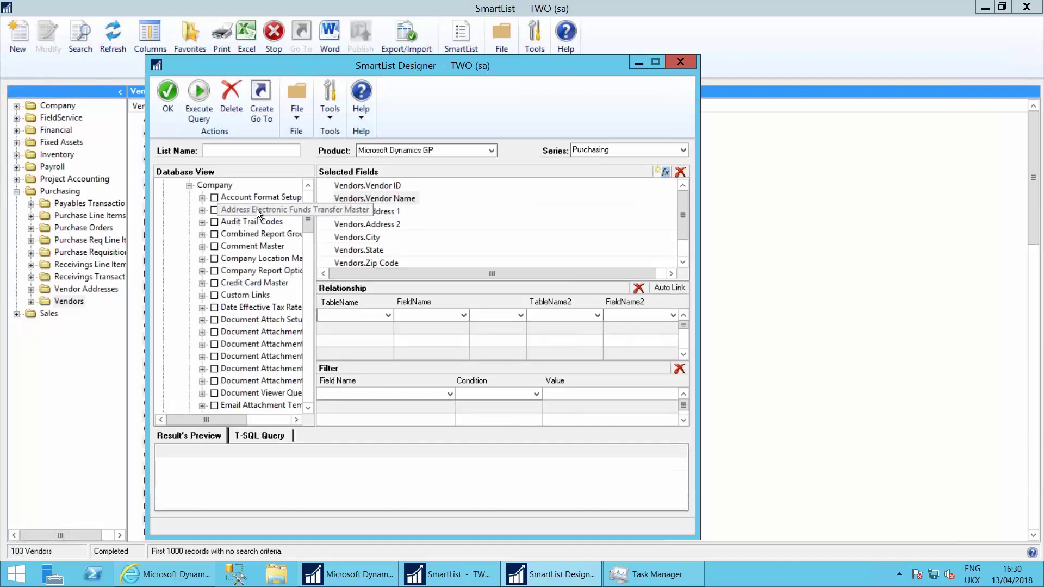
pyautogui.click(215, 210)
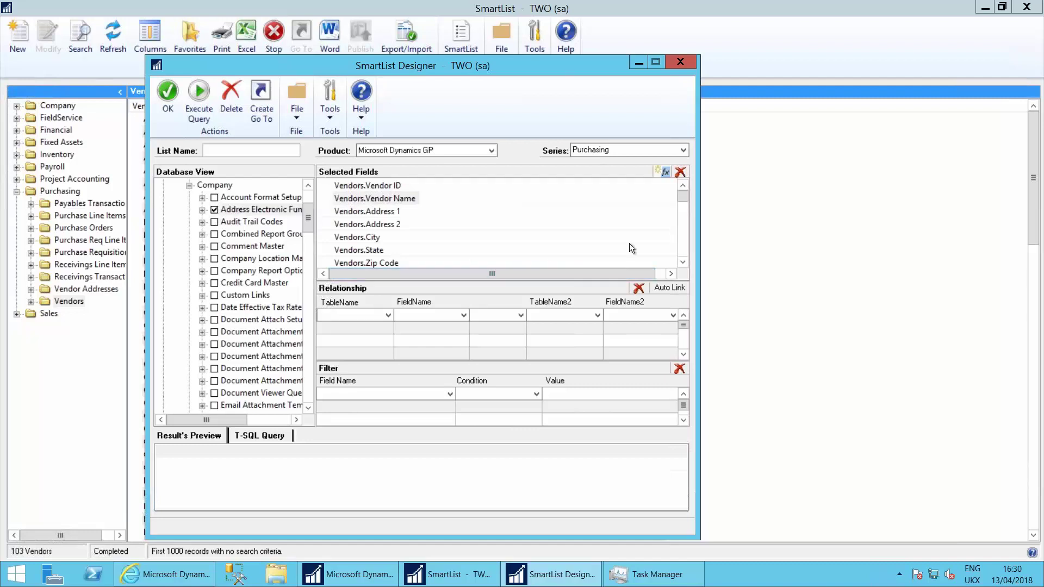
# Step: Scroll the Selected Fields to review the added EFT fields such as Bank Name and EFT Bank Account
pyautogui.moveTo(683, 198); pyautogui.dragTo(683, 211)
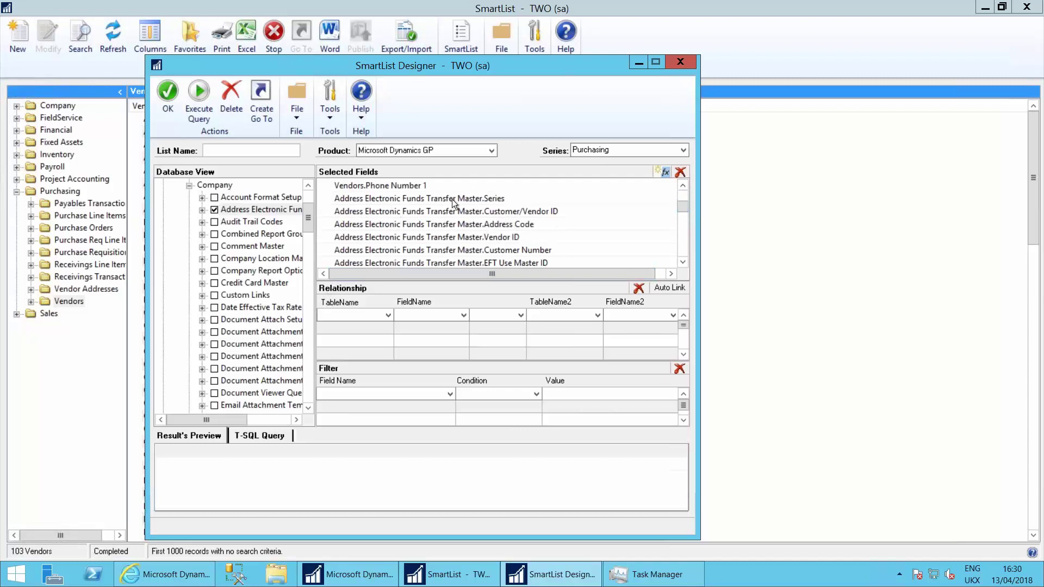
pyautogui.click(683, 263)
pyautogui.click(683, 262)
pyautogui.click(683, 262)
pyautogui.click(683, 263)
pyautogui.click(683, 263)
pyautogui.click(683, 263)
pyautogui.click(683, 263)
pyautogui.click(683, 262)
pyautogui.click(683, 263)
pyautogui.click(683, 263)
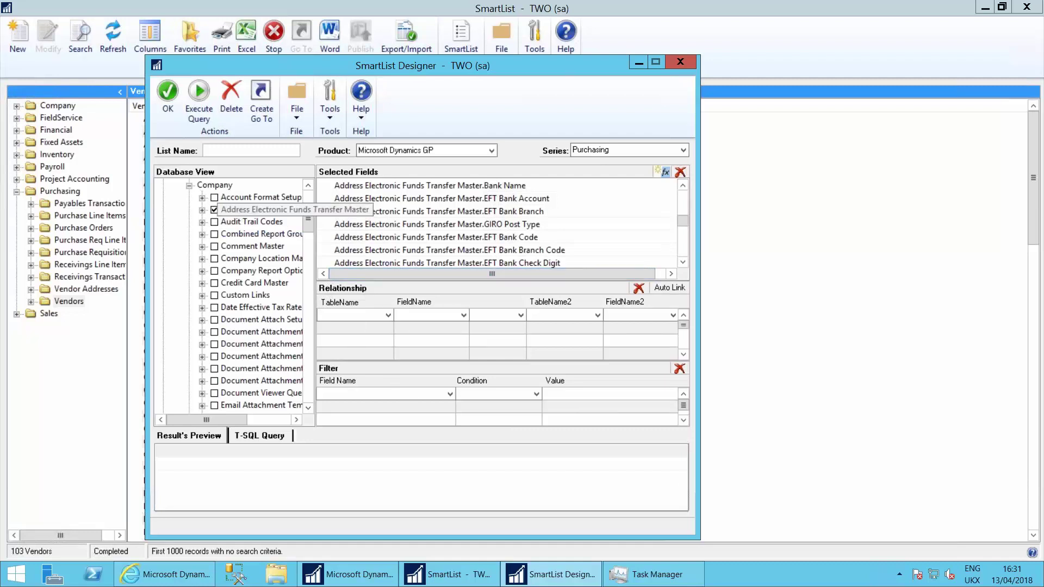
# Step: Left-join Address Electronic Funds Transfer Master's Customer/Vendor ID to Vendors' Vendor ID
pyautogui.click(388, 315)
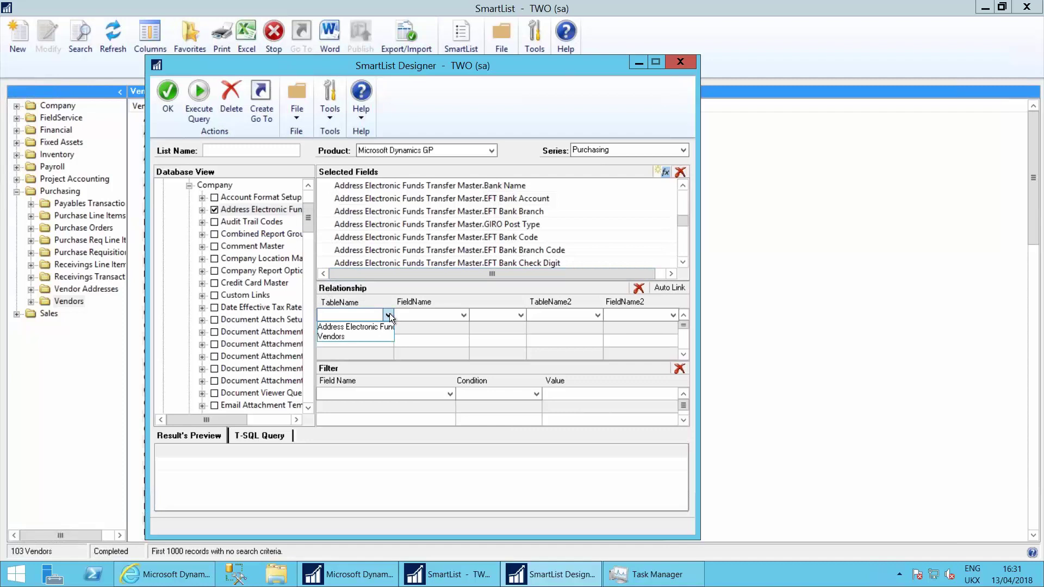
pyautogui.click(364, 328)
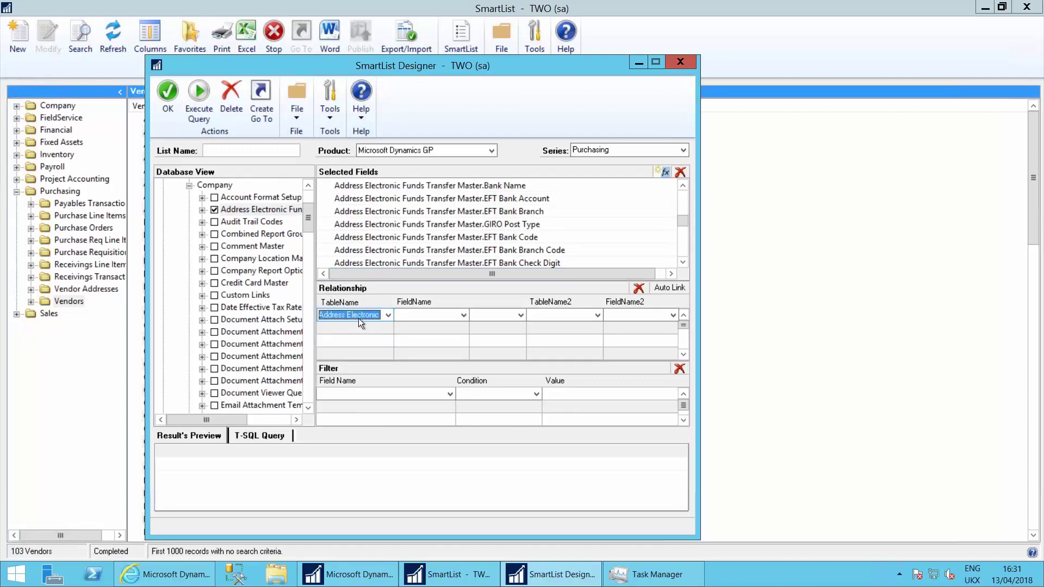
pyautogui.click(424, 314)
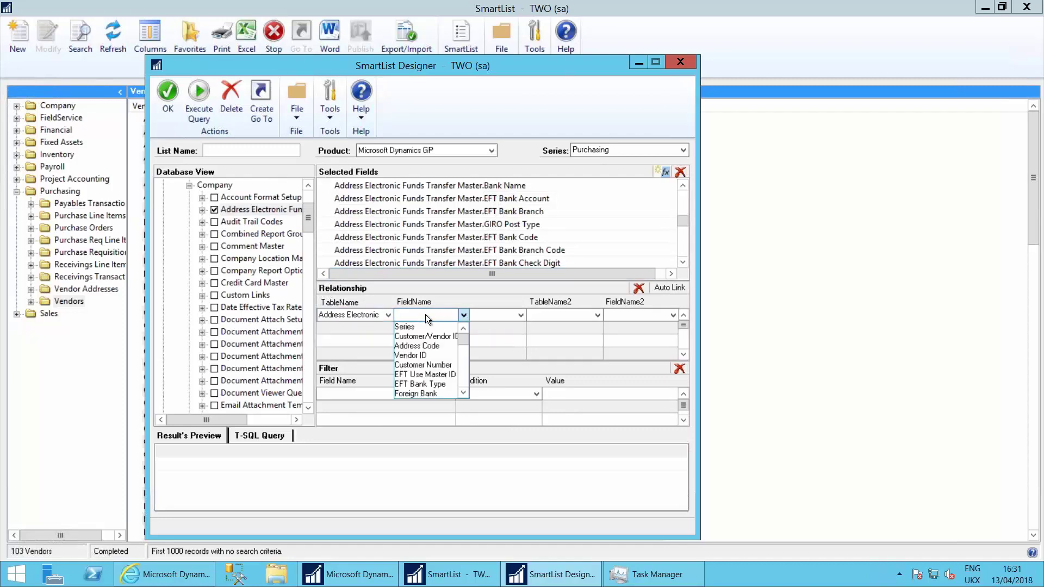
pyautogui.click(425, 336)
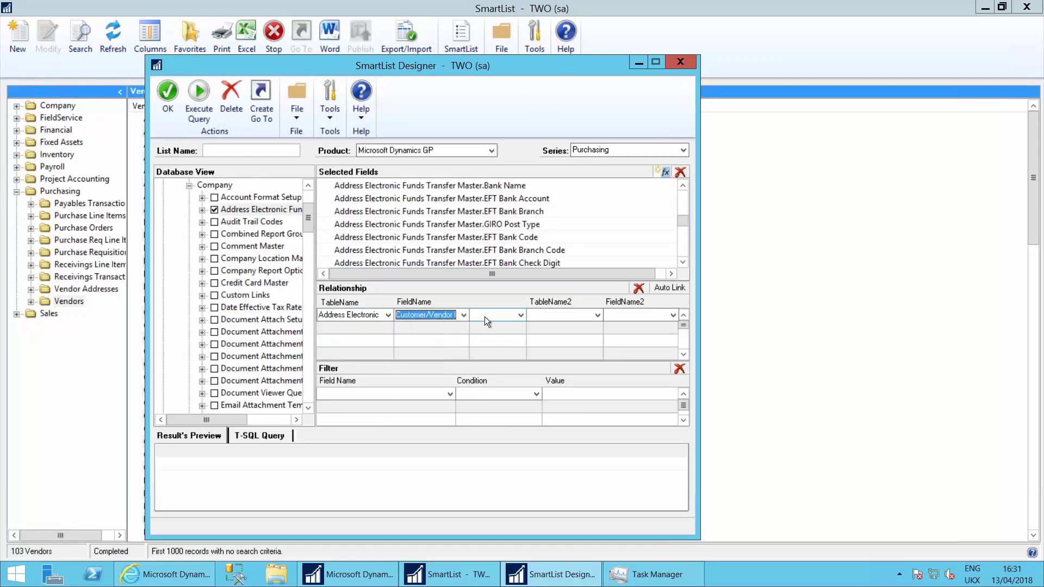
pyautogui.click(484, 316)
pyautogui.click(504, 325)
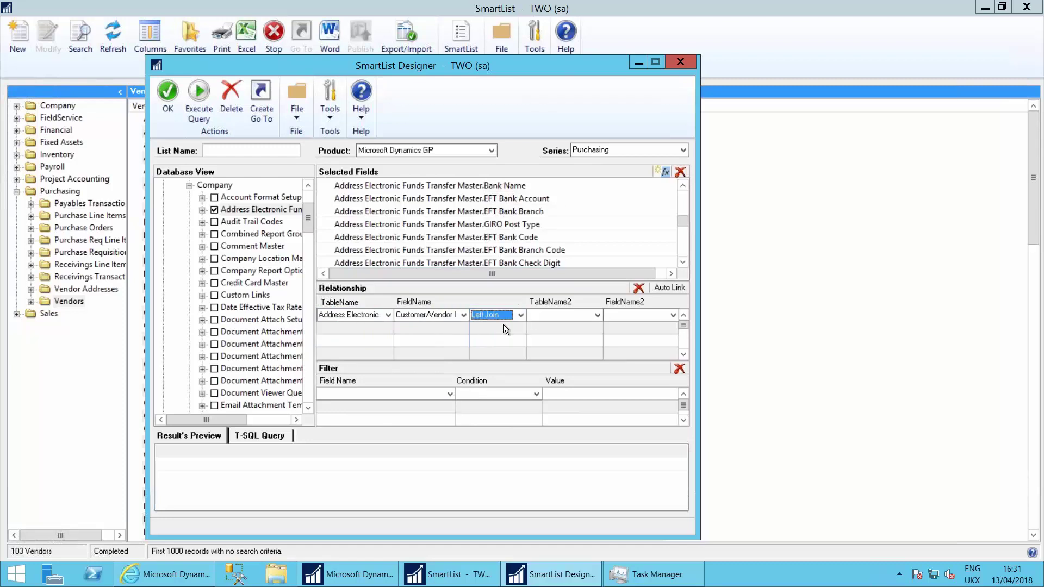
pyautogui.click(552, 314)
pyautogui.click(557, 325)
pyautogui.click(654, 317)
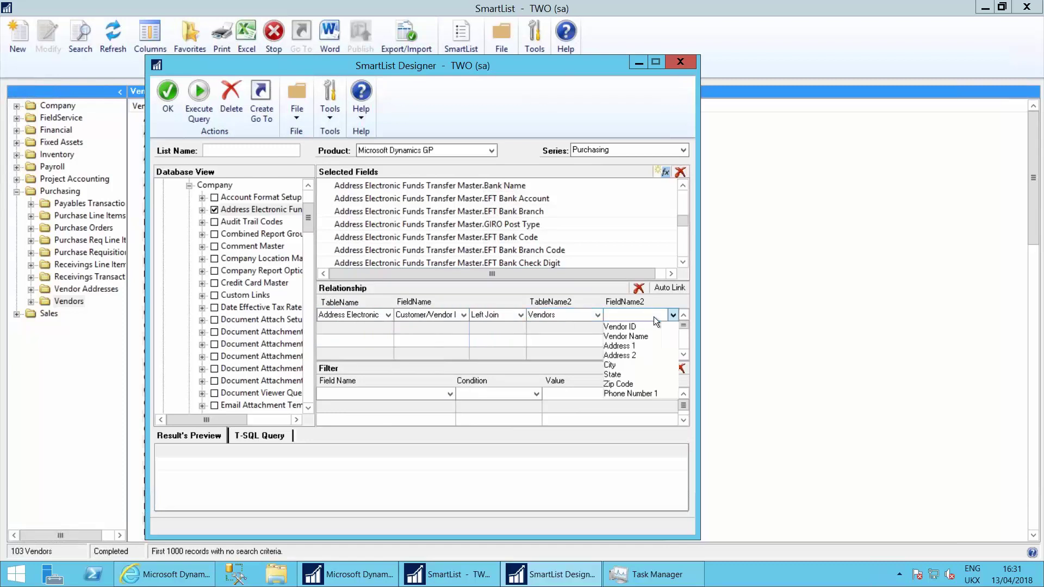
pyautogui.click(634, 326)
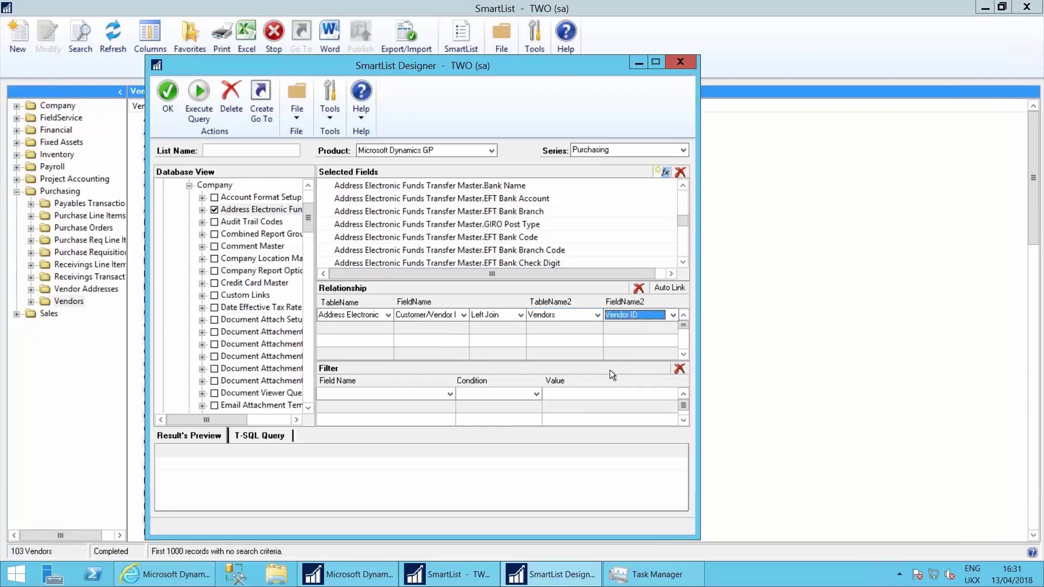
# Step: Name the new list 'Vendor Bank'
pyautogui.click(275, 153)
pyautogui.write('Vendor Bank')
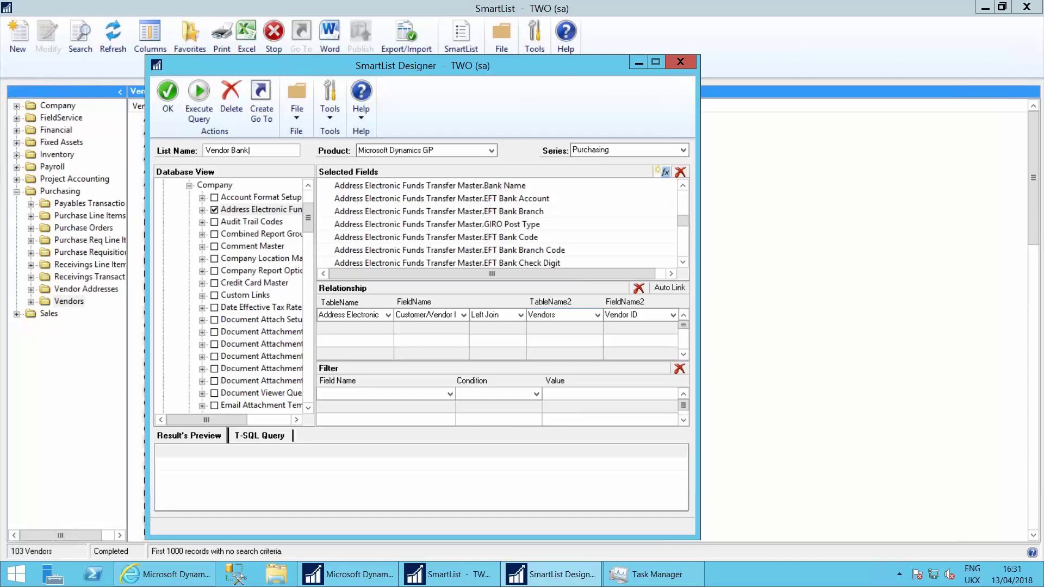
pyautogui.press('Tab')
pyautogui.press('Tab')
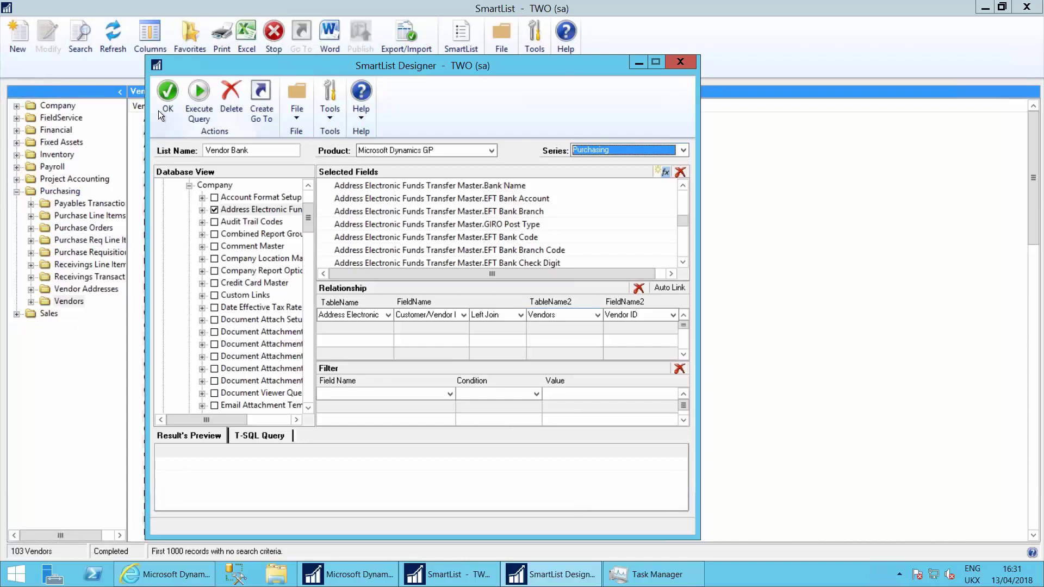
# Step: Save the Vendor Bank list and scroll right to its EFT bank columns for 103 vendors
pyautogui.click(170, 99)
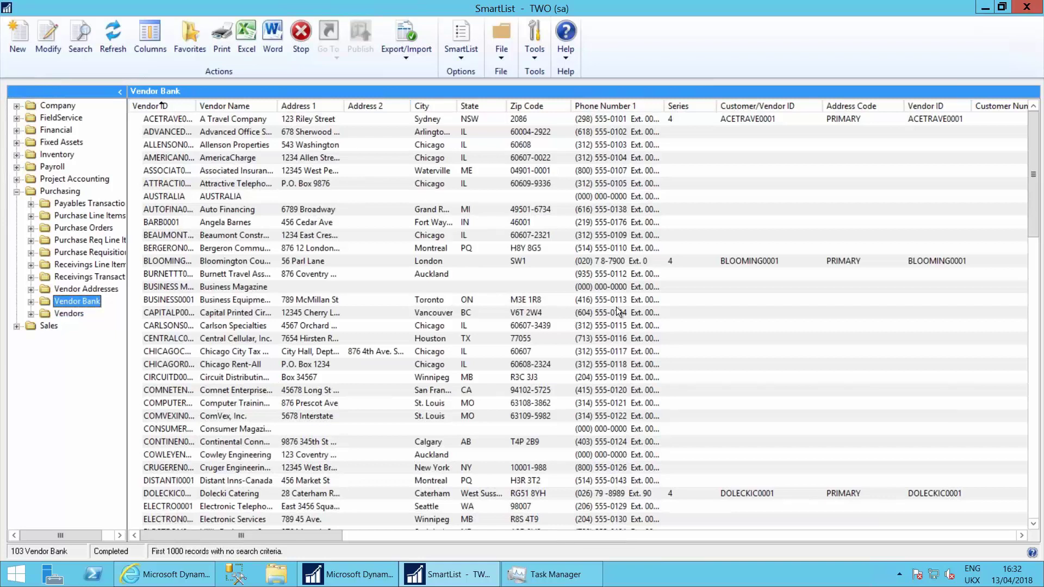
pyautogui.moveTo(291, 536); pyautogui.dragTo(400, 526)
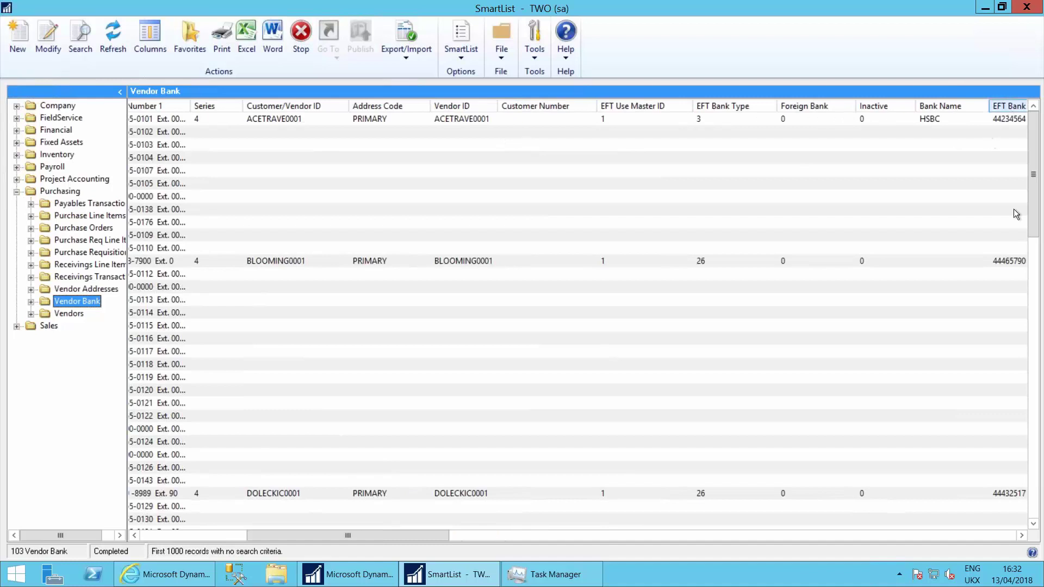
pyautogui.moveTo(351, 536); pyautogui.dragTo(410, 544)
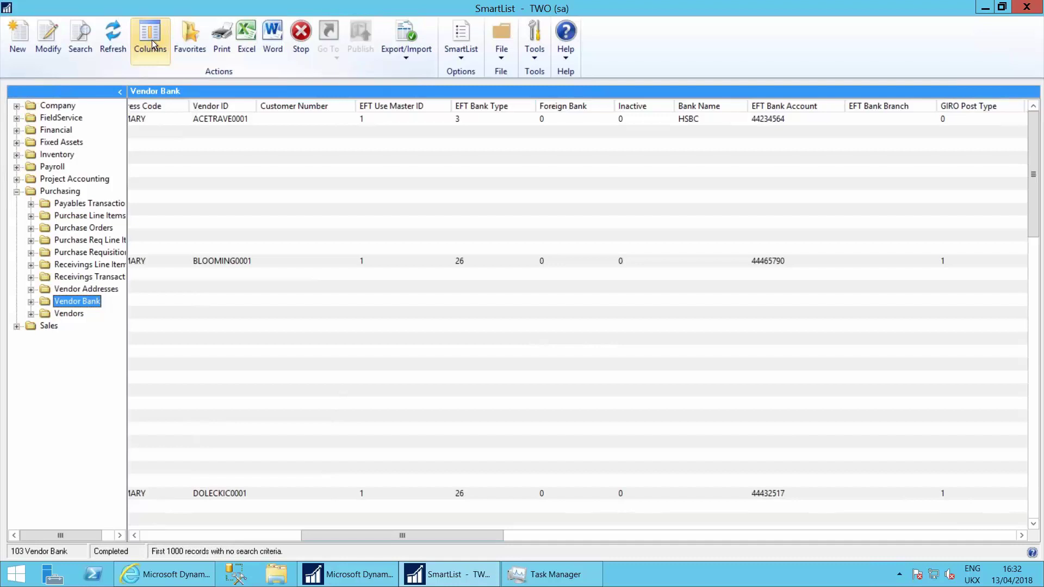
# Step: Search Vendor Bank for EFT Bank Account 'is not equal to' blank, leaving 3 records
pyautogui.click(78, 35)
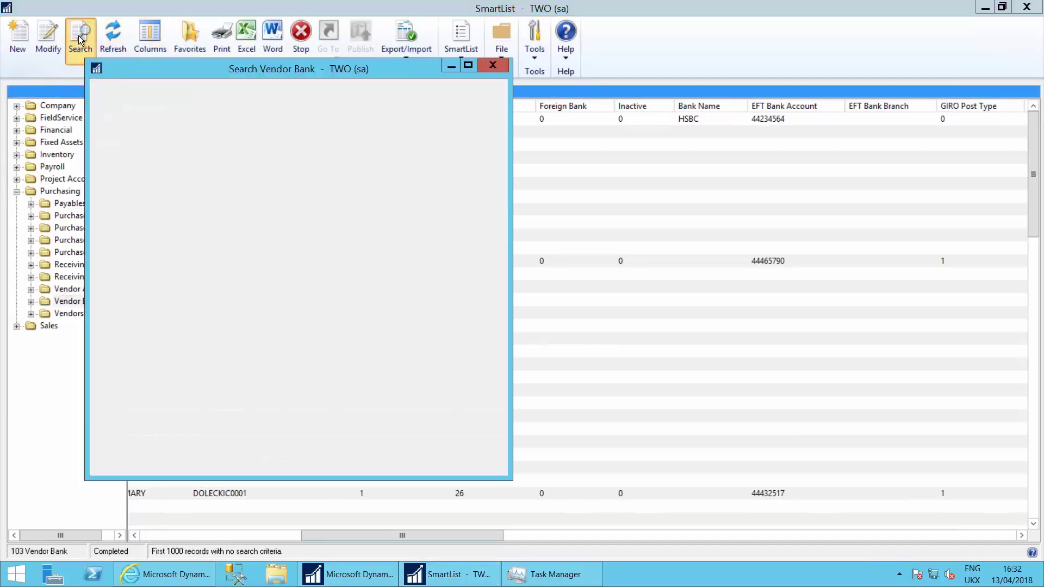
pyautogui.click(219, 179)
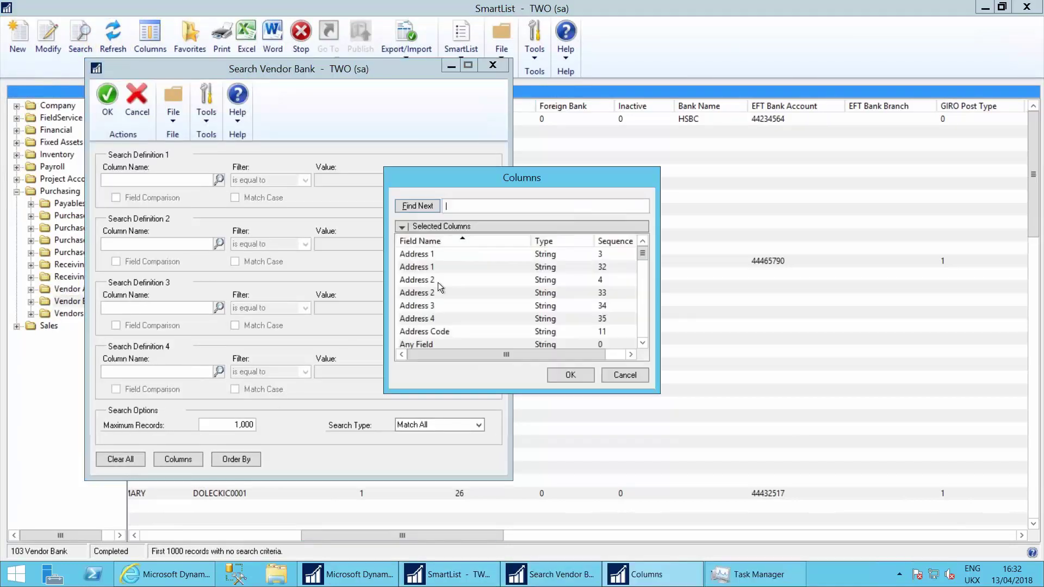
pyautogui.click(429, 323)
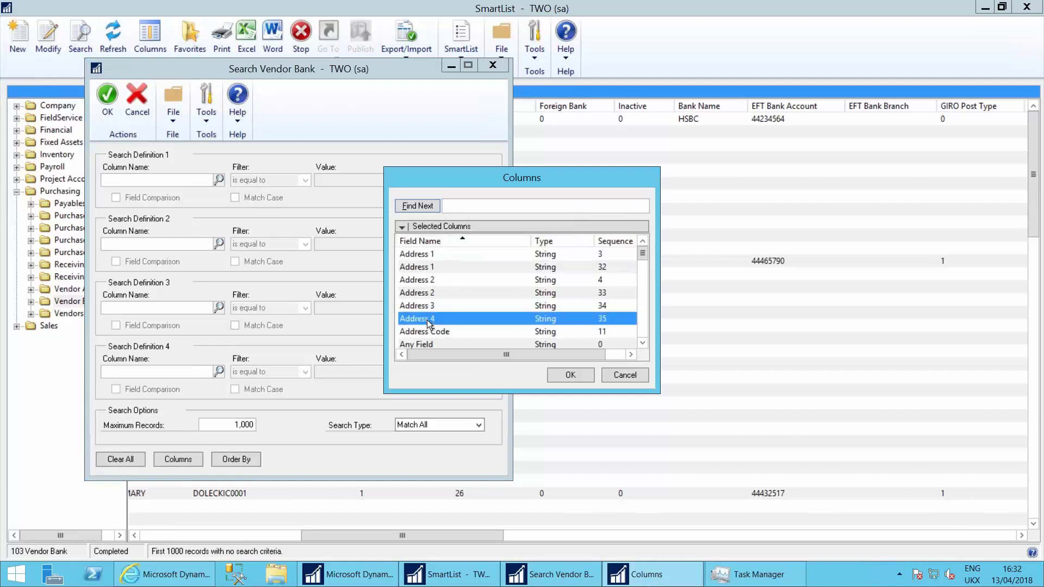
pyautogui.press('e')
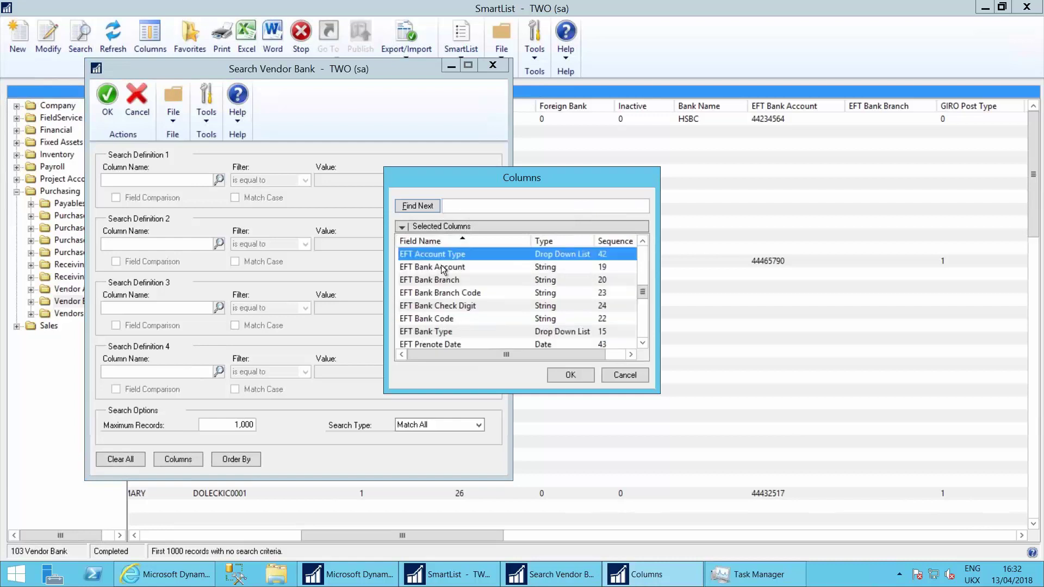
pyautogui.click(441, 266)
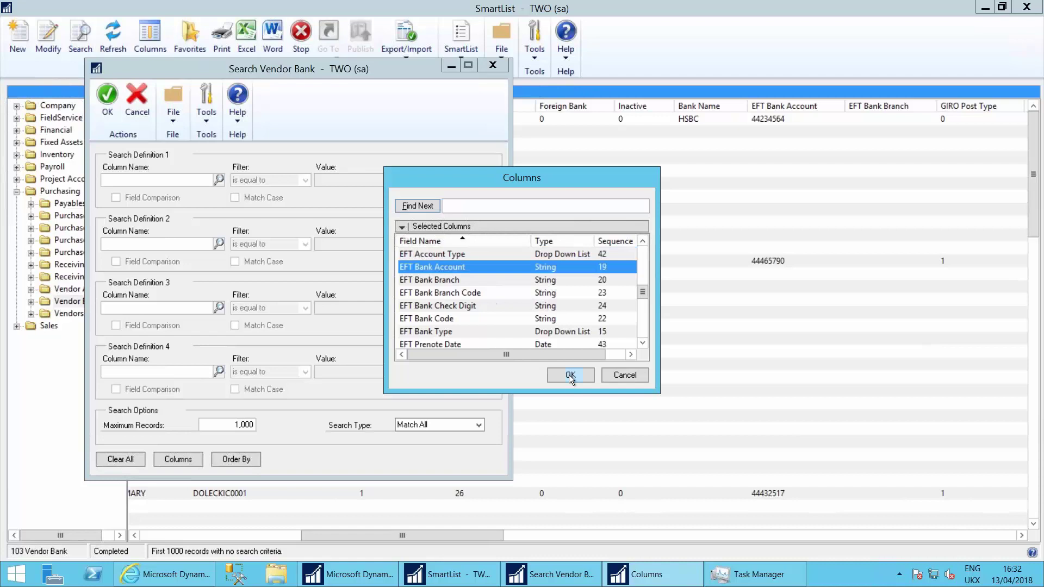
pyautogui.click(569, 374)
pyautogui.click(278, 185)
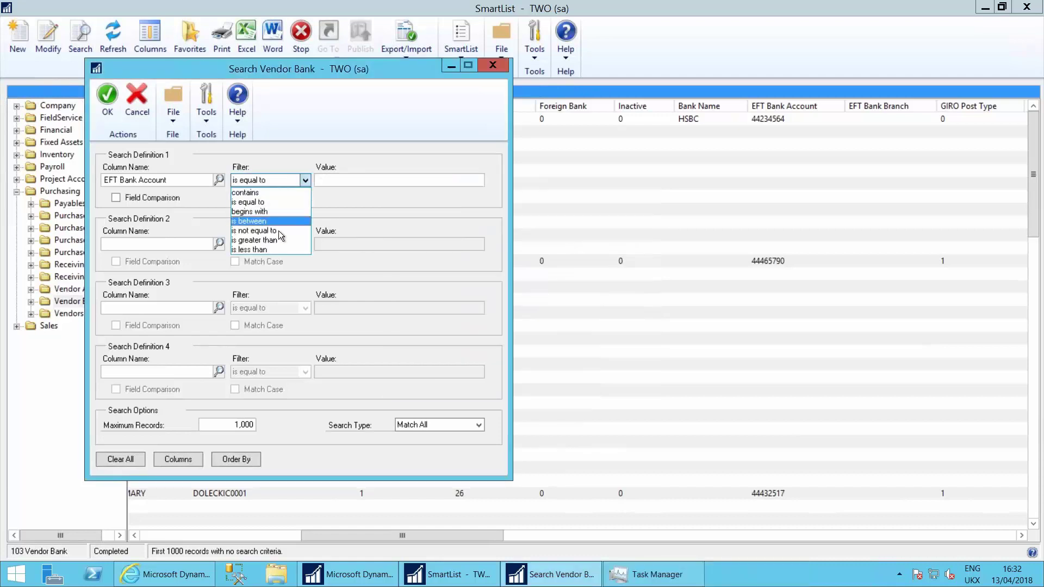
pyautogui.click(279, 231)
pyautogui.press('Tab')
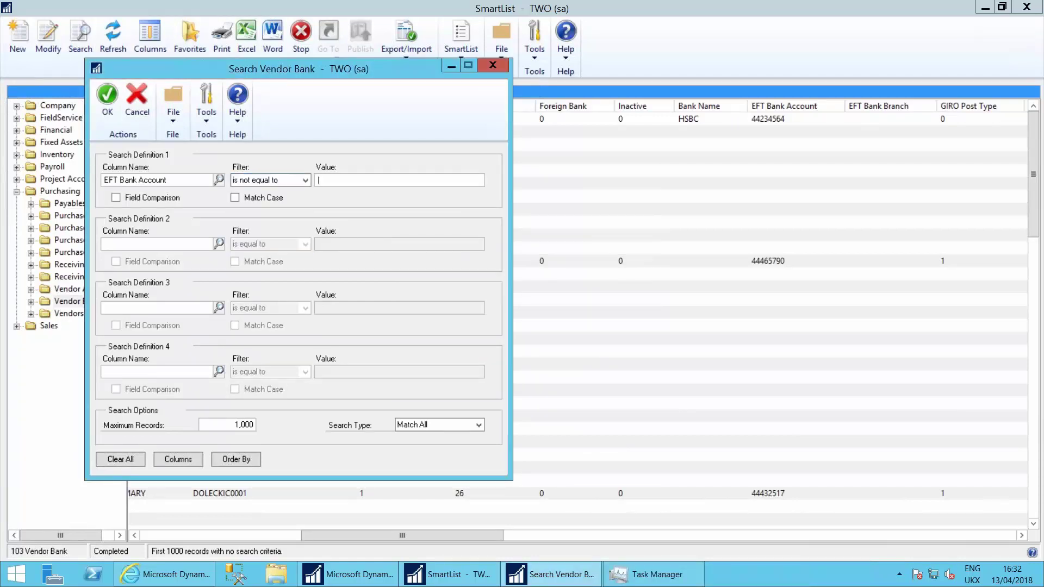
pyautogui.click(107, 101)
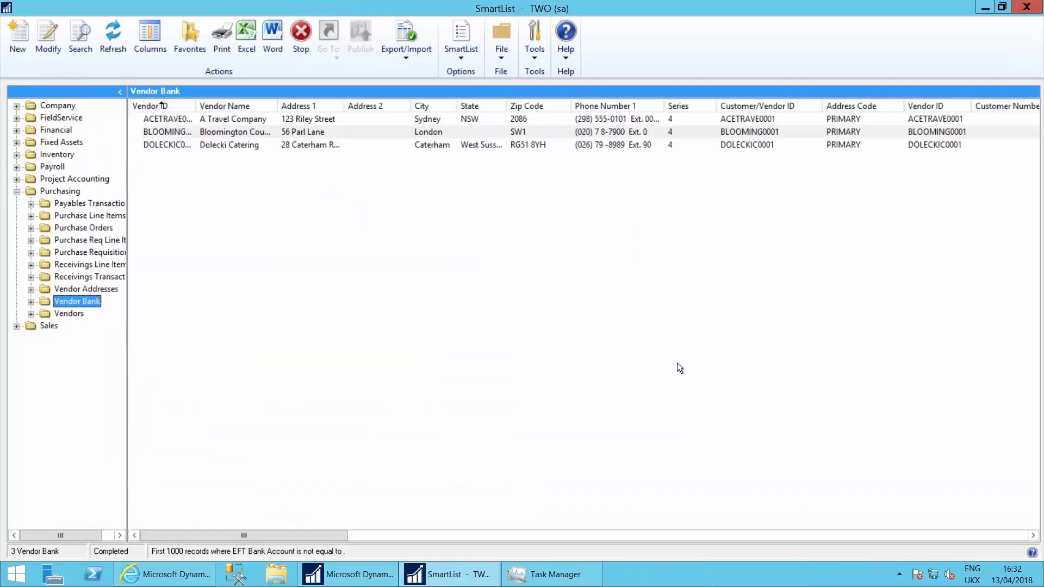
pyautogui.moveTo(324, 534); pyautogui.dragTo(532, 533)
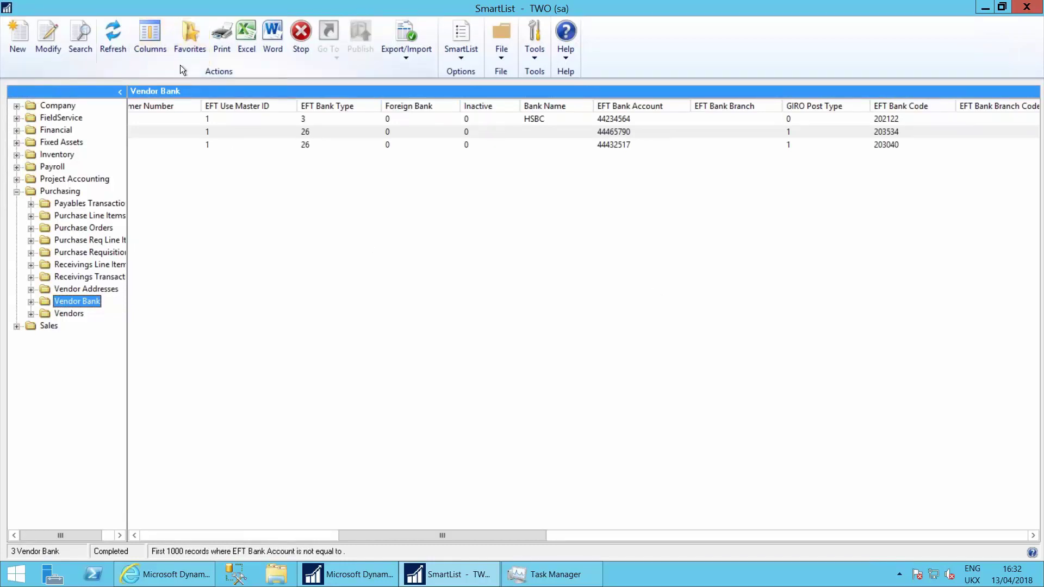
# Step: Name the new favourite 'Vendors with Bank Details'
pyautogui.click(191, 33)
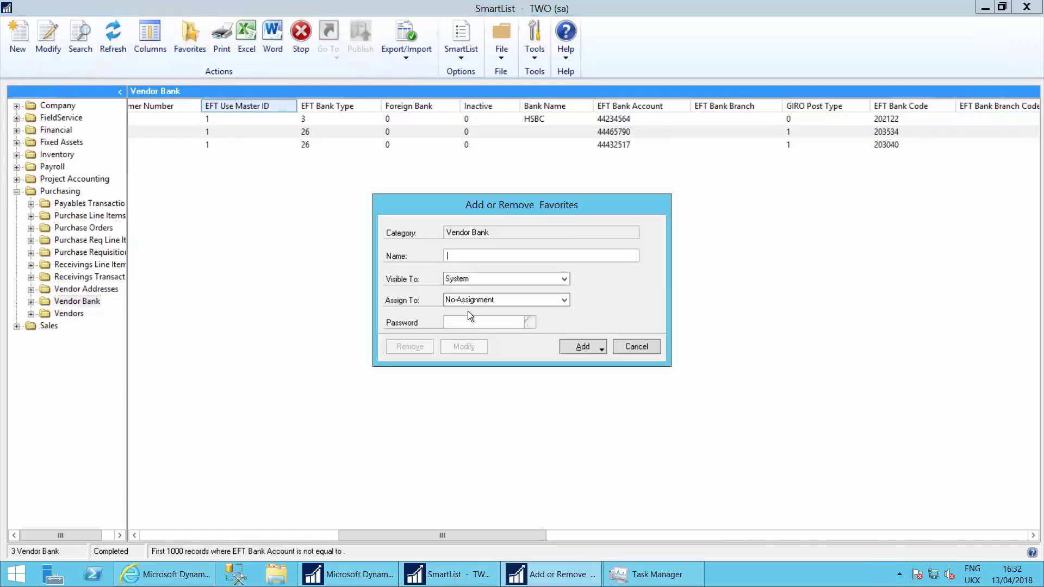
pyautogui.write('My')
pyautogui.press('BackSpace')
pyautogui.press('BackSpace')
pyautogui.write('Vendorsw')
pyautogui.press('BackSpace')
pyautogui.write('with B')
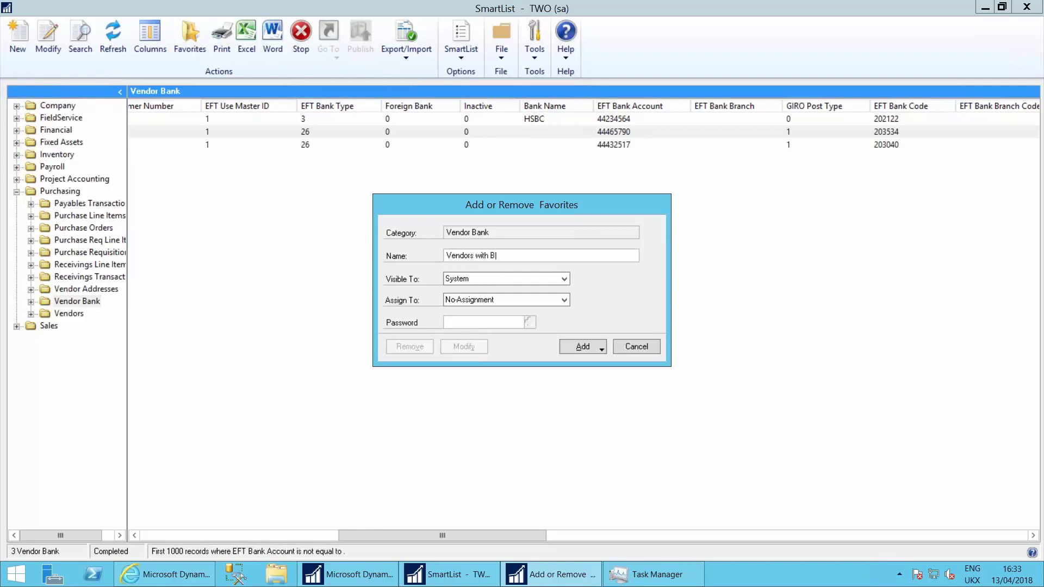
pyautogui.write('ank Details')
pyautogui.press('Tab')
# Step: Make the favourite visible to User ID, protect it with a password, and add it
pyautogui.click(484, 281)
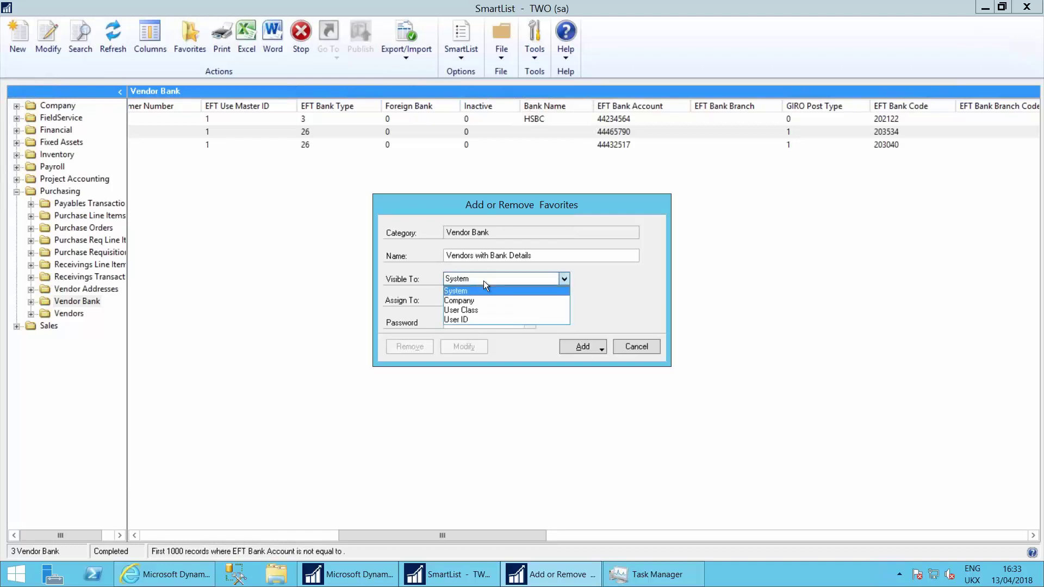
pyautogui.click(468, 320)
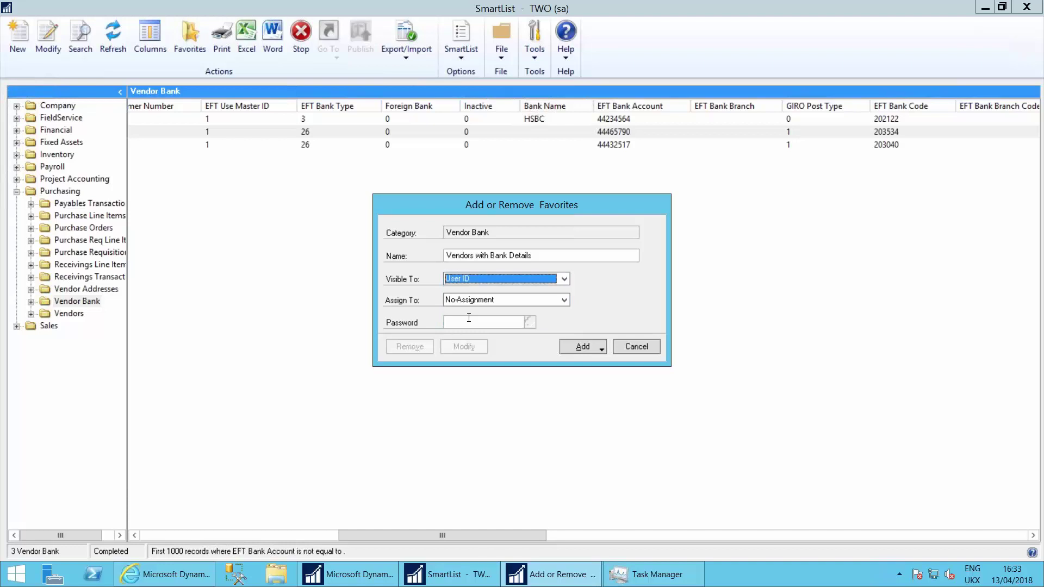
pyautogui.click(480, 323)
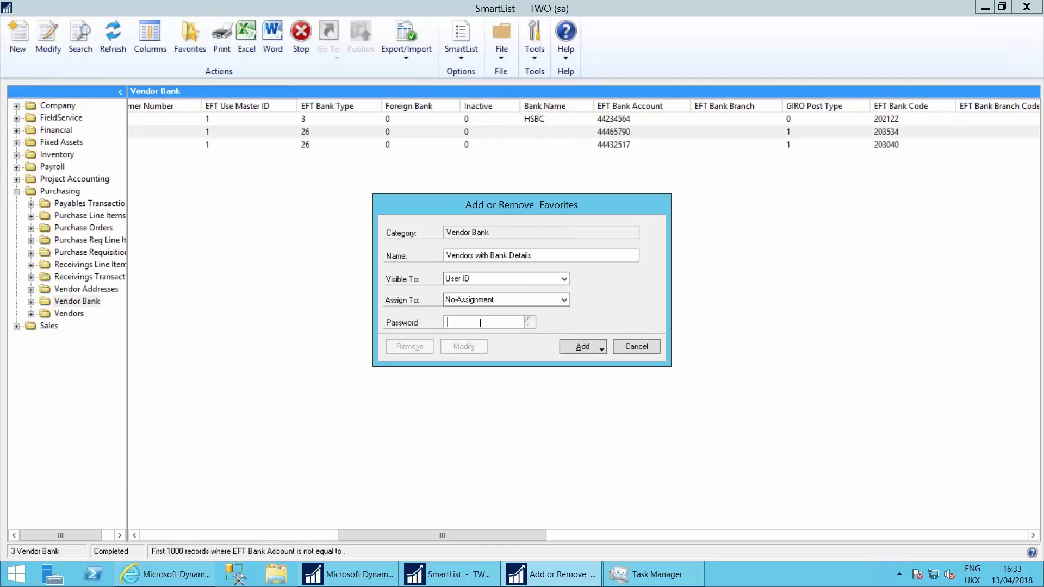
pyautogui.write('password')
pyautogui.click(590, 347)
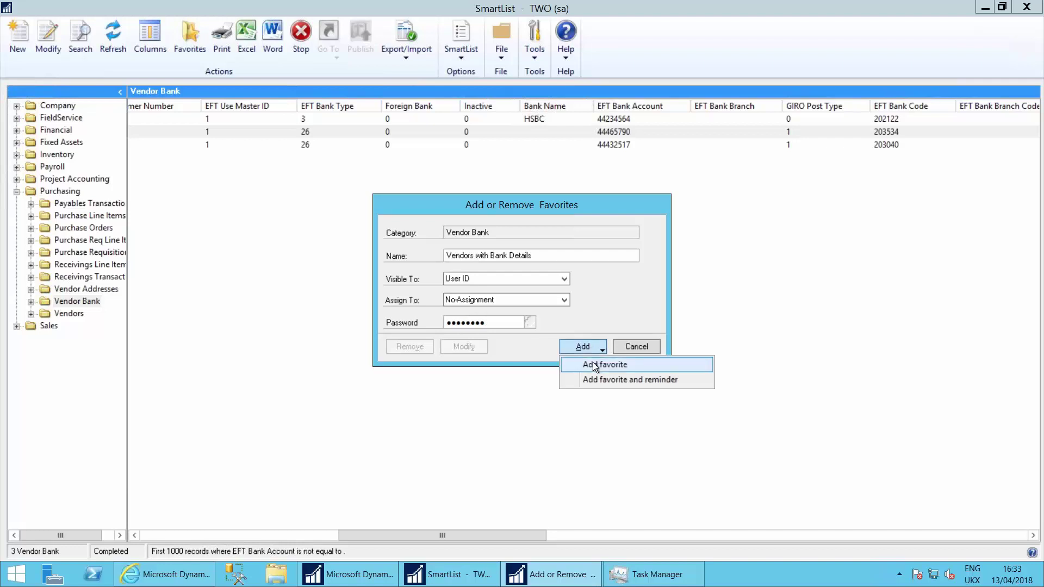
pyautogui.click(593, 364)
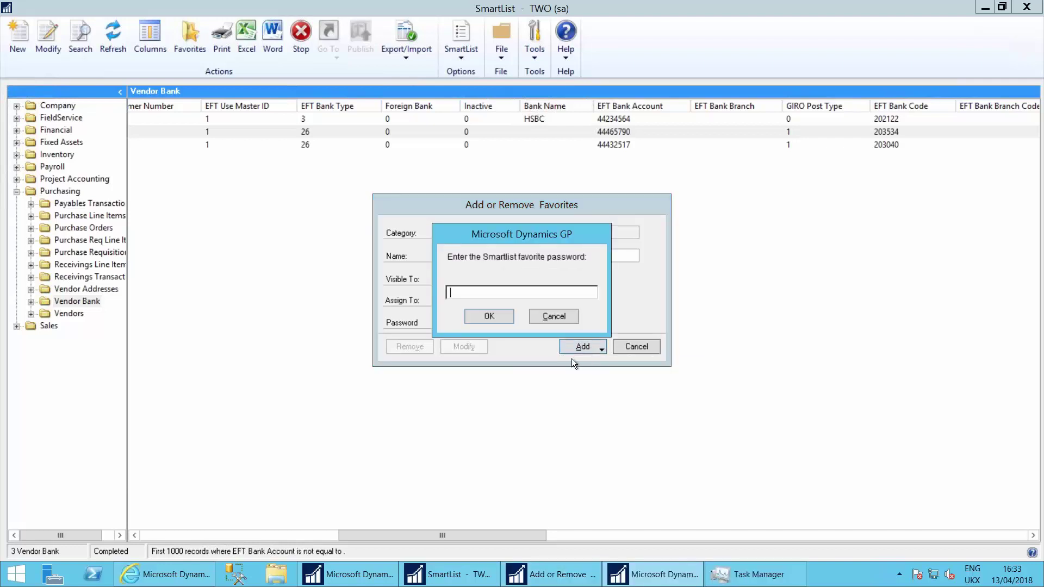
pyautogui.write('12345678')
pyautogui.click(486, 317)
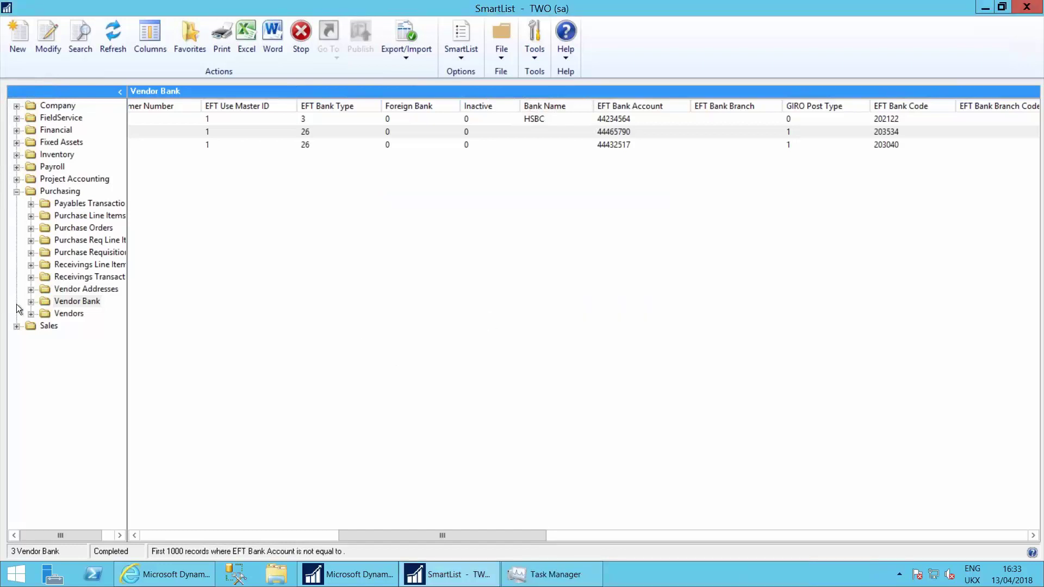
# Step: Open the Vendors with Bank Details favourite under Vendor Bank, then start a new SmartList
pyautogui.click(30, 301)
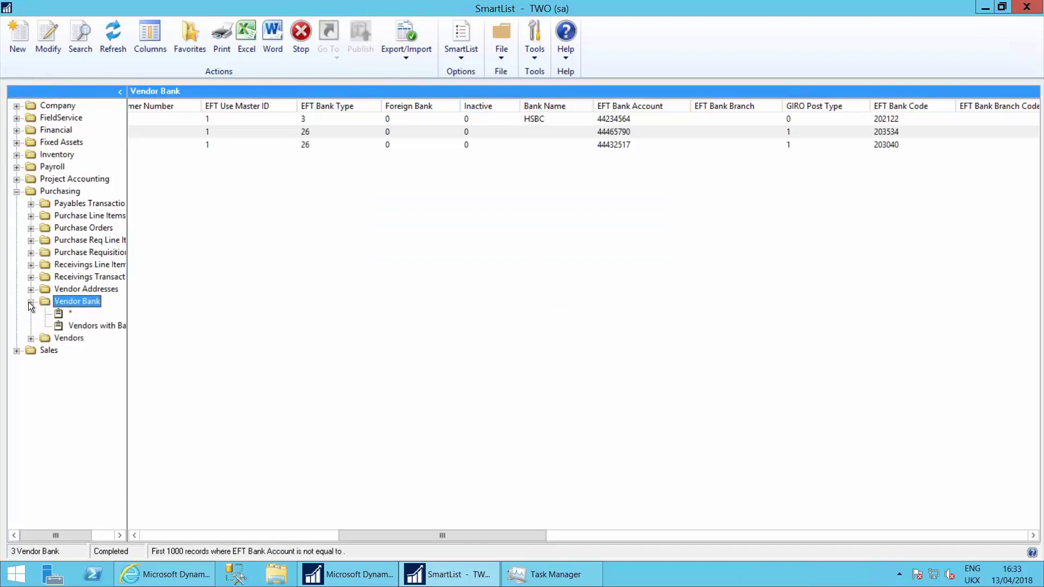
pyautogui.click(94, 325)
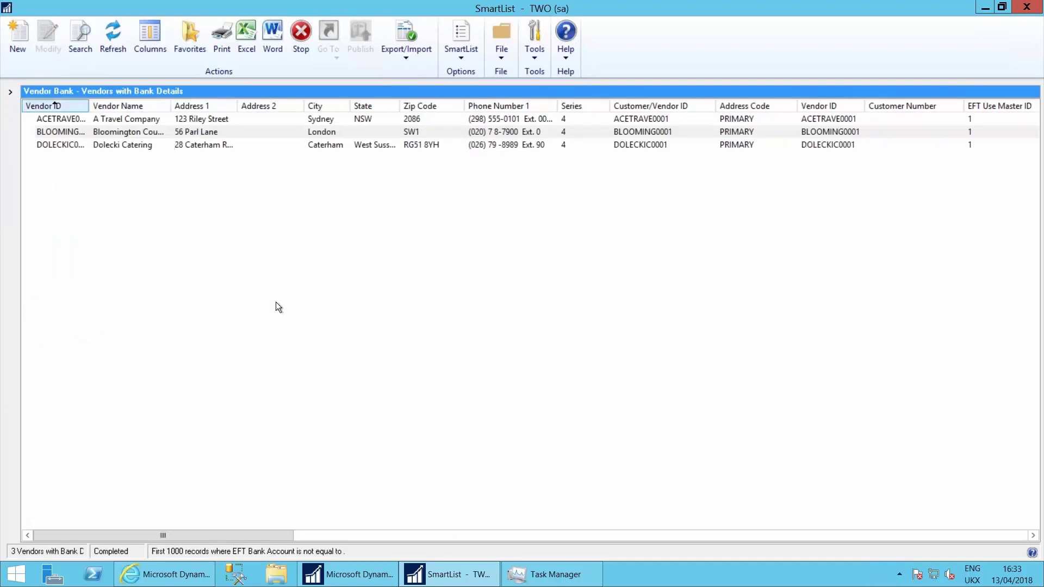
pyautogui.click(9, 92)
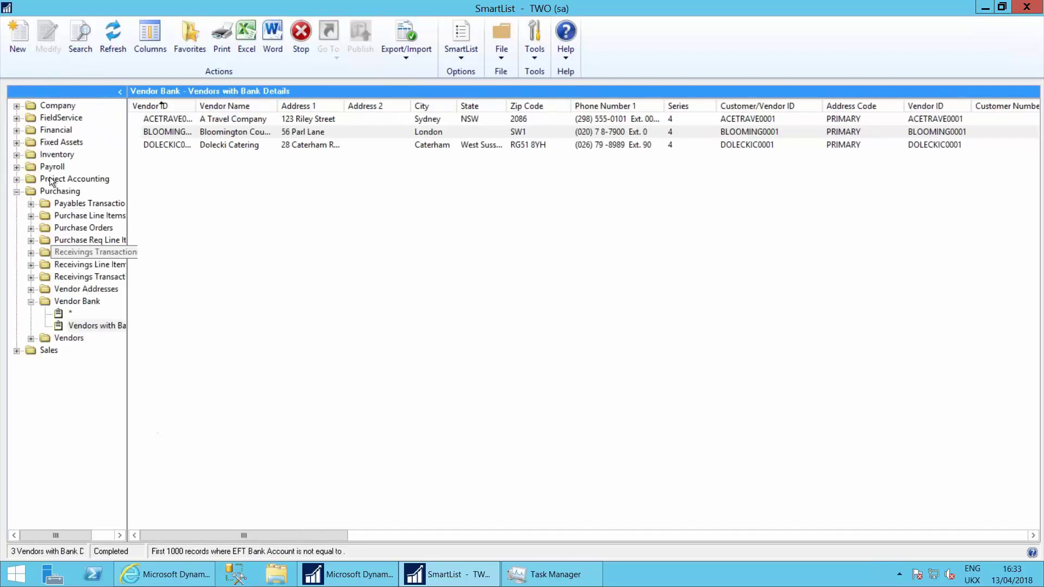
pyautogui.click(98, 384)
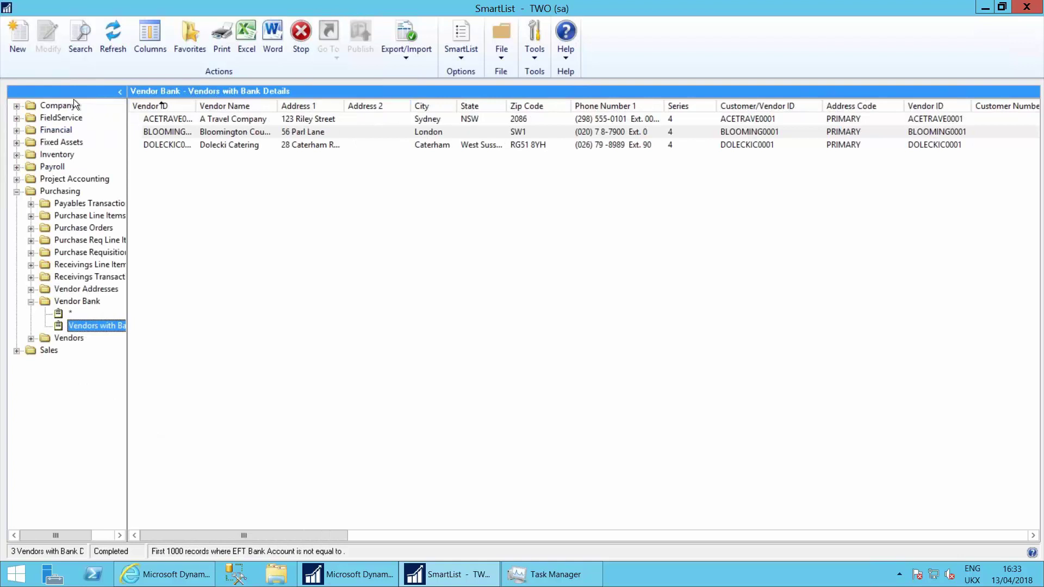
pyautogui.click(21, 33)
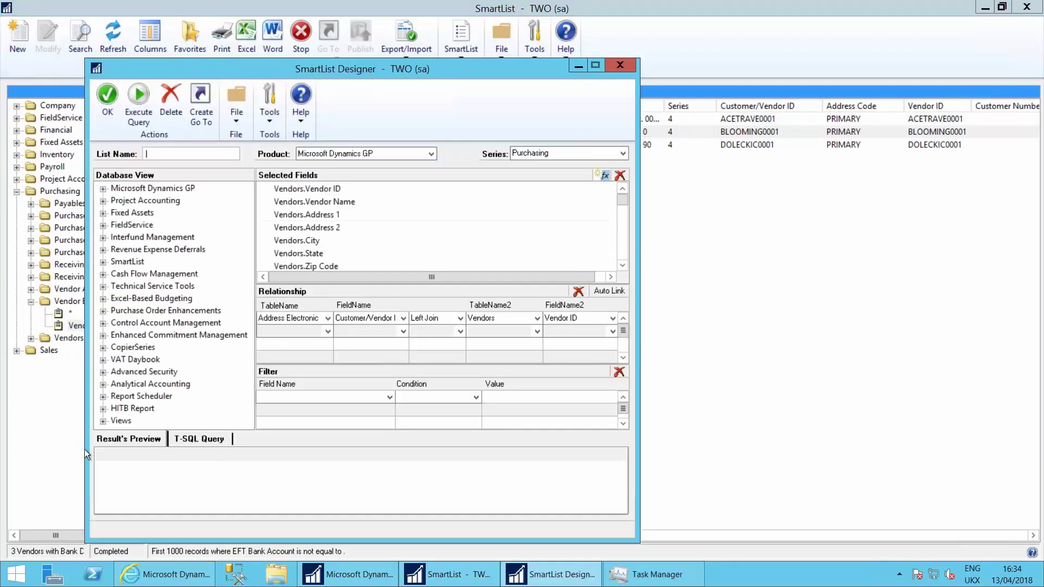
# Step: Browse the Company views in Database View, then close SmartList Designer without creating a list
pyautogui.click(102, 422)
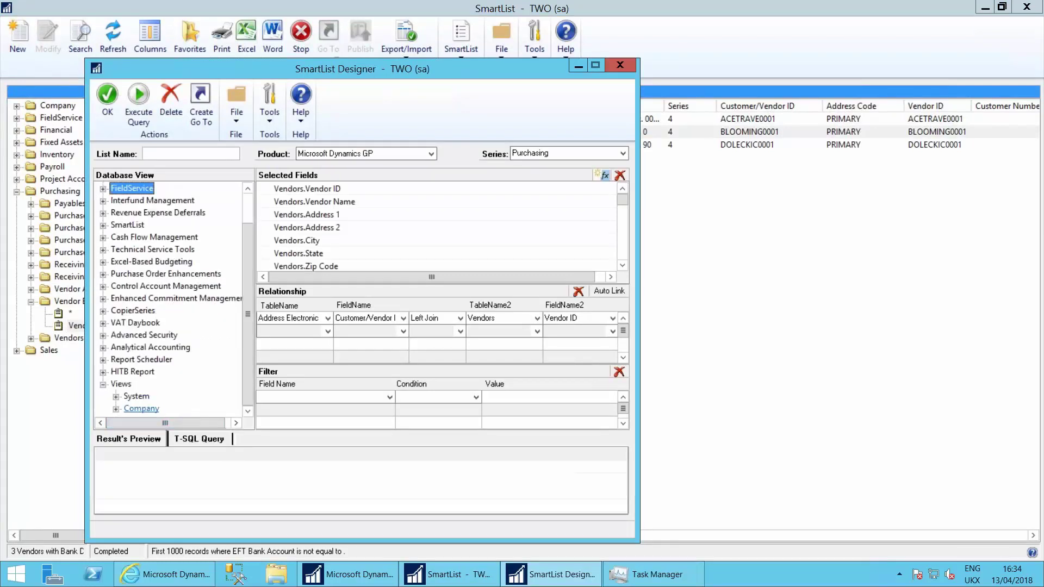
pyautogui.click(115, 410)
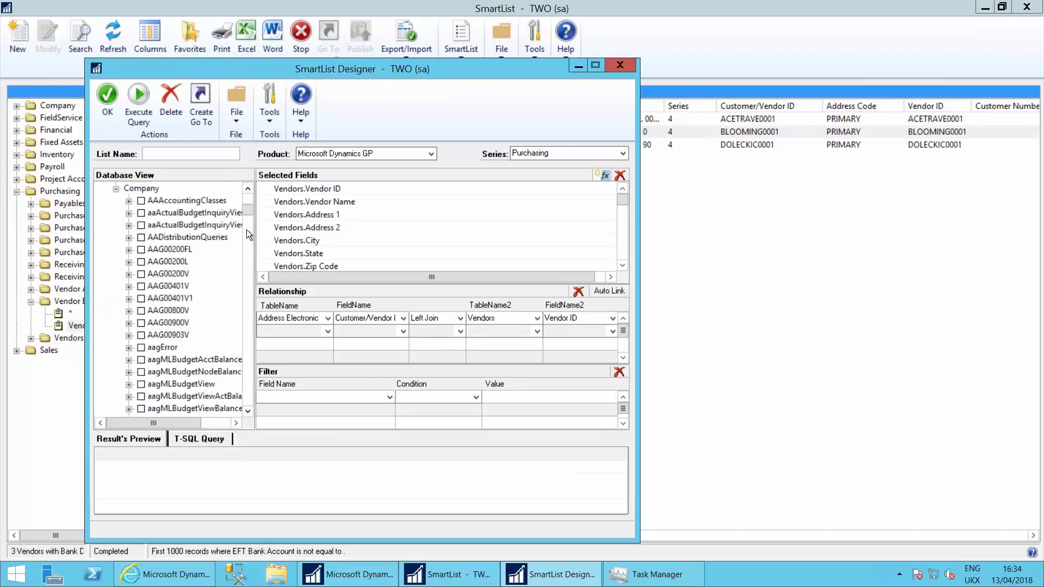
pyautogui.click(164, 269)
pyautogui.press('Down')
pyautogui.press('Down')
pyautogui.press('Down')
pyautogui.press('Down')
pyautogui.press('Down')
pyautogui.press('Down')
pyautogui.press('Down')
pyautogui.press('Down')
pyautogui.press('Down')
pyautogui.press('Down')
pyautogui.press('Down')
pyautogui.press('Down')
pyautogui.press('Down')
pyautogui.press('Down')
pyautogui.press('Down')
pyautogui.press('Down')
pyautogui.press('Down')
pyautogui.press('Down')
pyautogui.press('Down')
pyautogui.press('Down')
pyautogui.press('Down')
pyautogui.press('Down')
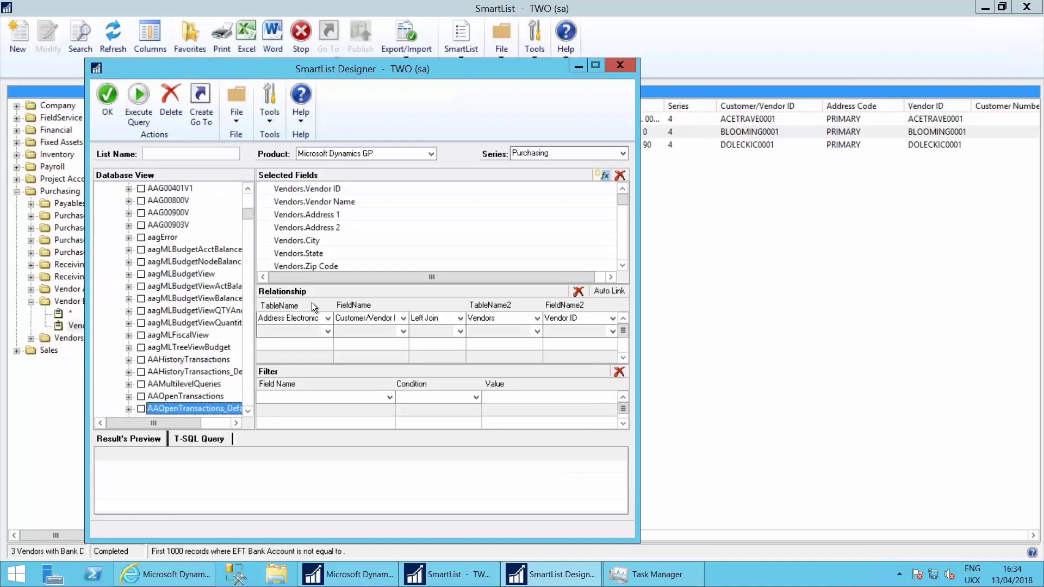
pyautogui.press('Up')
pyautogui.press('Up')
pyautogui.press('Up')
pyautogui.press('Up')
pyautogui.press('Up')
pyautogui.press('Up')
pyautogui.press('Up')
pyautogui.press('Up')
pyautogui.press('Up')
pyautogui.press('Up')
pyautogui.press('Up')
pyautogui.press('Up')
pyautogui.press('Down')
pyautogui.press('Down')
pyautogui.press('Down')
pyautogui.press('Down')
pyautogui.press('Down')
pyautogui.press('Down')
pyautogui.press('Down')
pyautogui.press('Down')
pyautogui.press('Down')
pyautogui.press('Down')
pyautogui.press('Down')
pyautogui.press('Down')
pyautogui.press('Down')
pyautogui.press('Down')
pyautogui.press('Down')
pyautogui.press('Down')
pyautogui.press('Down')
pyautogui.press('Down')
pyautogui.press('Down')
pyautogui.press('Down')
pyautogui.press('Down')
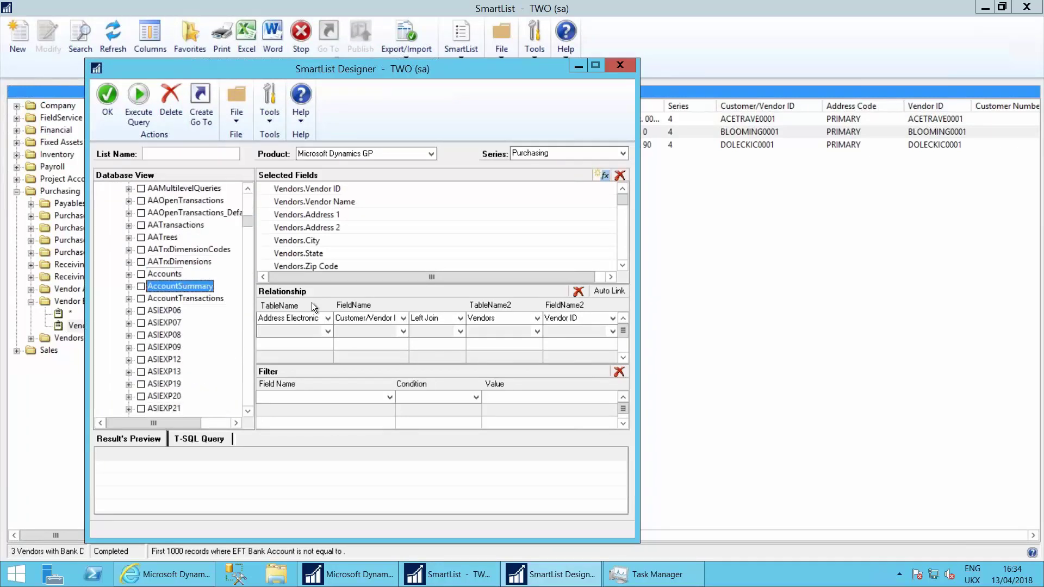
pyautogui.press('Down')
pyautogui.press('Down')
pyautogui.press('Down')
pyautogui.press('Down')
pyautogui.press('Down')
pyautogui.press('Down')
pyautogui.press('Down')
pyautogui.press('Down')
pyautogui.press('Down')
pyautogui.press('Down')
pyautogui.press('Down')
pyautogui.press('Down')
pyautogui.press('Down')
pyautogui.press('Down')
pyautogui.press('Down')
pyautogui.press('Down')
pyautogui.press('Down')
pyautogui.press('Down')
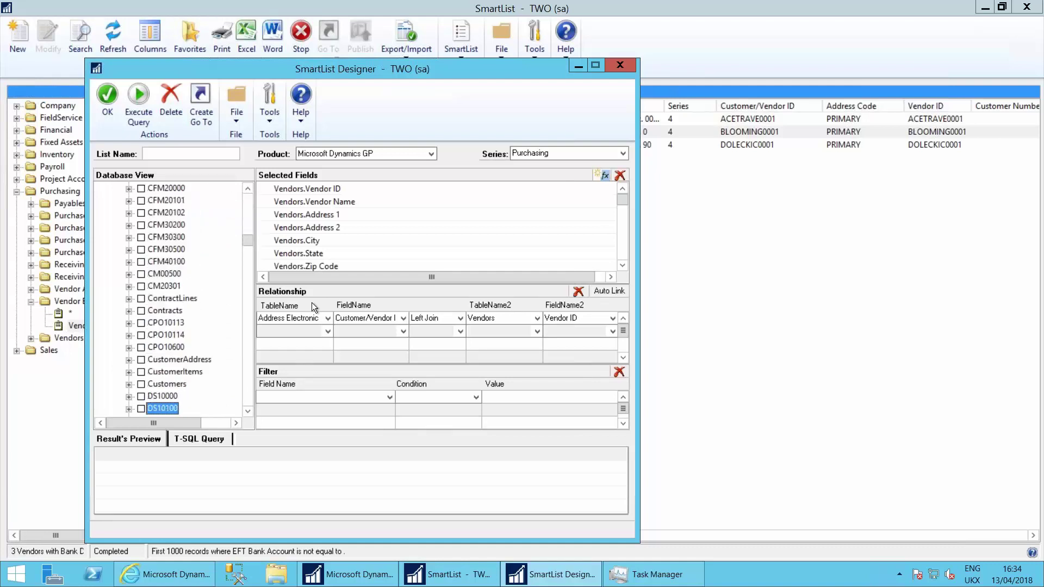
pyautogui.press('Down')
pyautogui.press('Down')
pyautogui.press('Down')
pyautogui.press('Down')
pyautogui.press('Down')
pyautogui.press('Down')
pyautogui.press('Down')
pyautogui.press('Down')
pyautogui.press('Down')
pyautogui.press('Down')
pyautogui.press('Down')
pyautogui.press('Down')
pyautogui.press('Down')
pyautogui.press('Down')
pyautogui.press('Down')
pyautogui.press('Down')
pyautogui.press('Down')
pyautogui.press('Down')
pyautogui.press('Down')
pyautogui.press('Down')
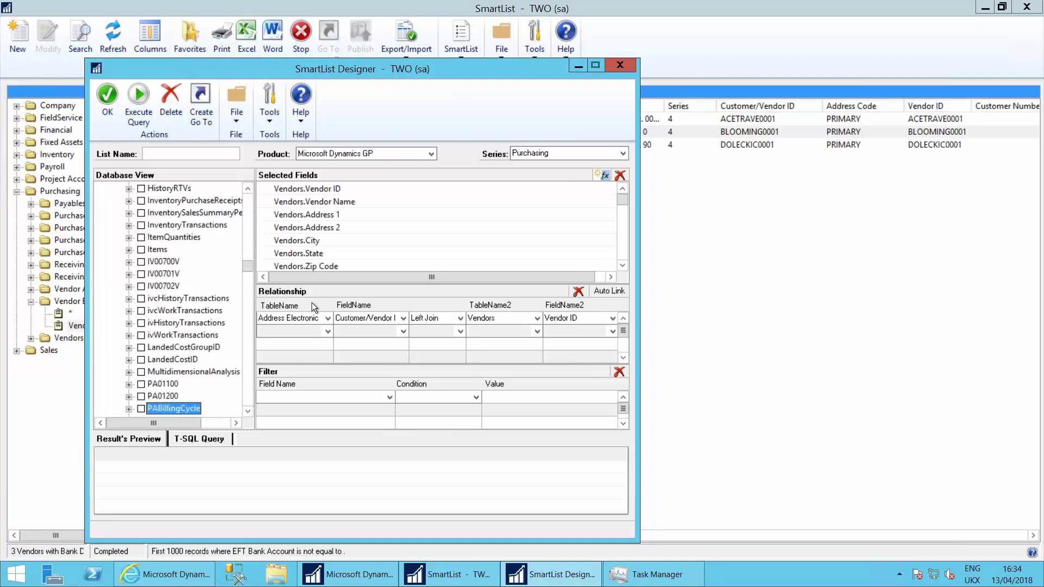
pyautogui.press('pageup')
pyautogui.press('pageup')
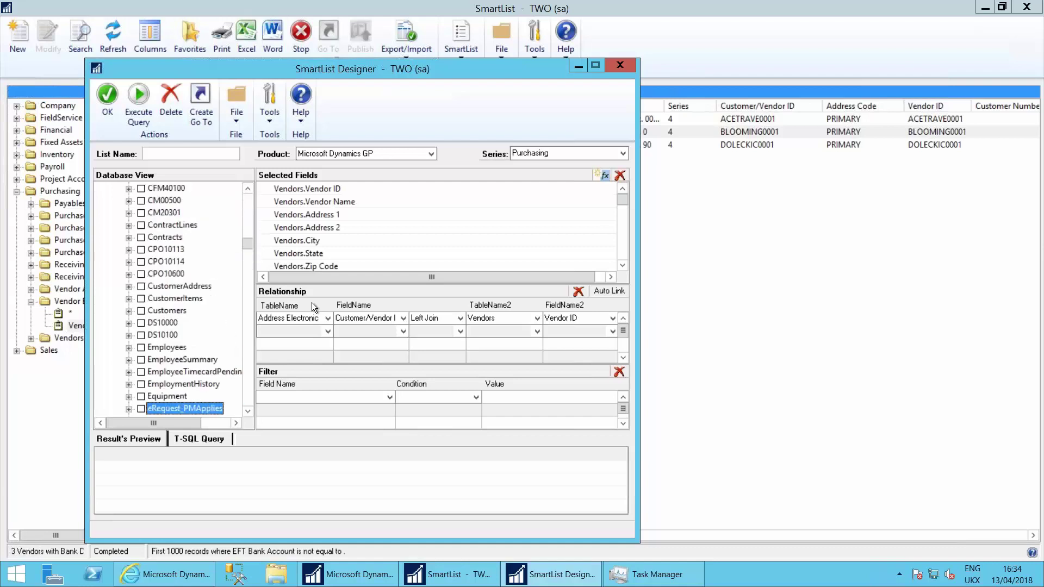
pyautogui.click(246, 411)
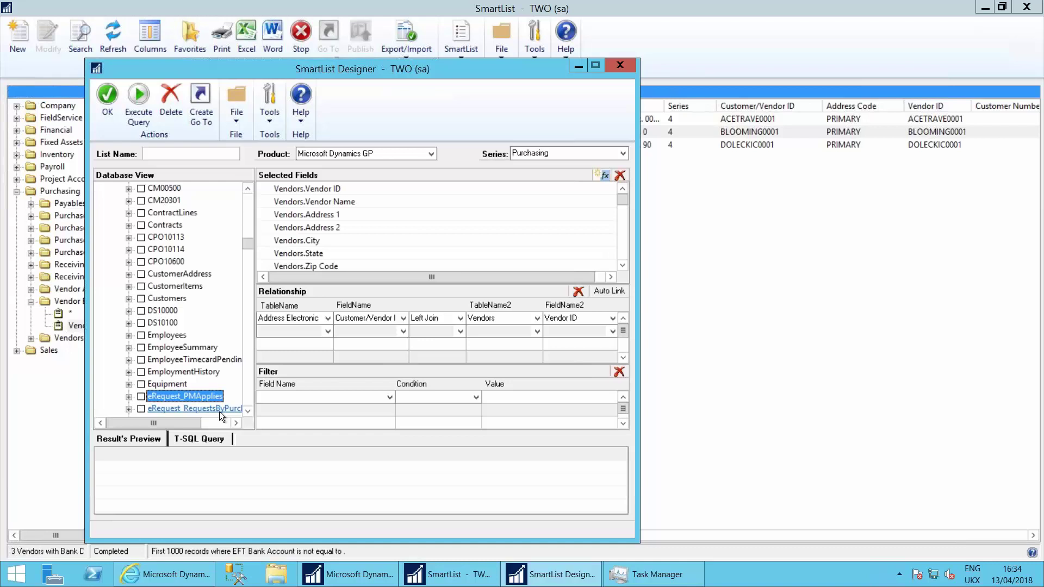
pyautogui.click(620, 66)
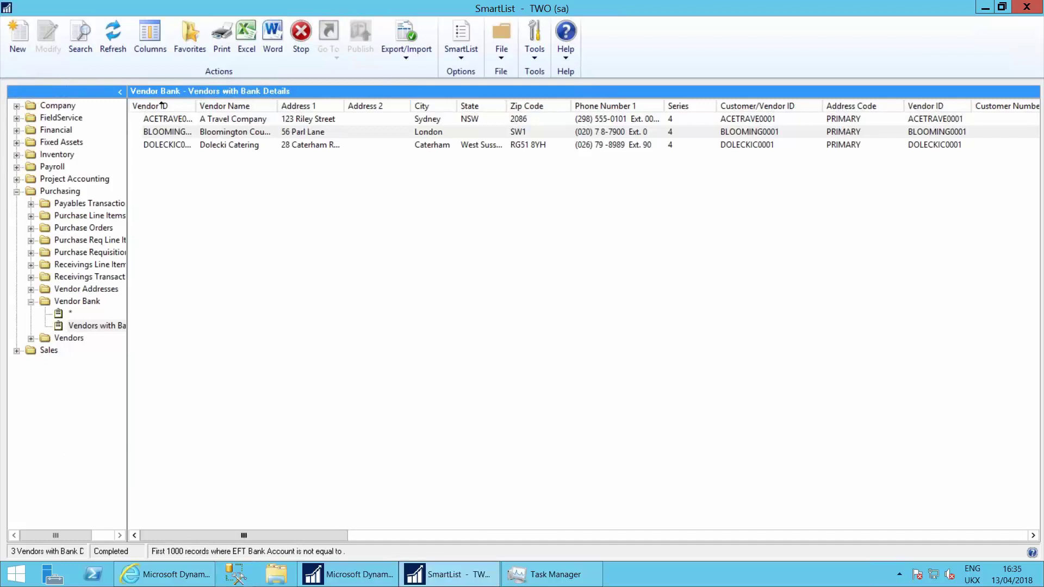
# Step: Advance to the 'Copy and Paste Journals' slide and exit the slideshow
pyautogui.moveTo(661, 5)
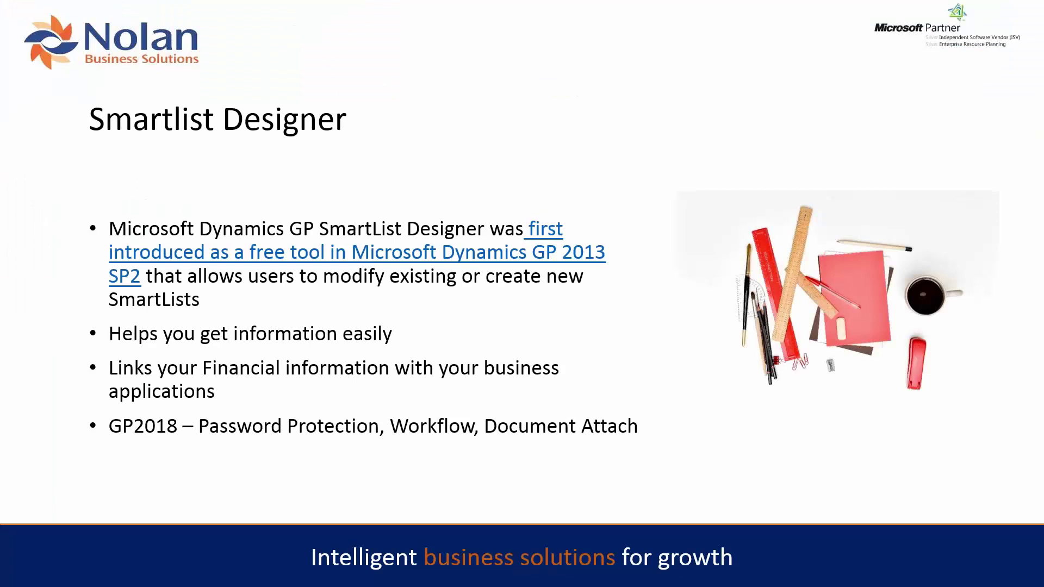
pyautogui.press('Right')
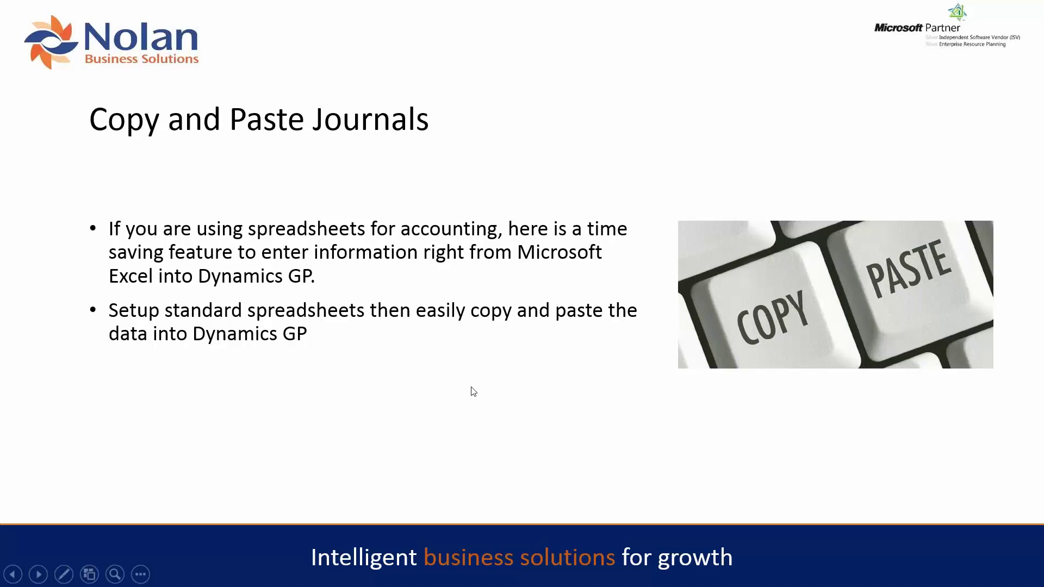
pyautogui.press('Escape')
# Step: Review the RentJournal.xlsx entries: Rent Payment, account 000-1100-00, 2000 credit, 400 debits
pyautogui.click(370, 575)
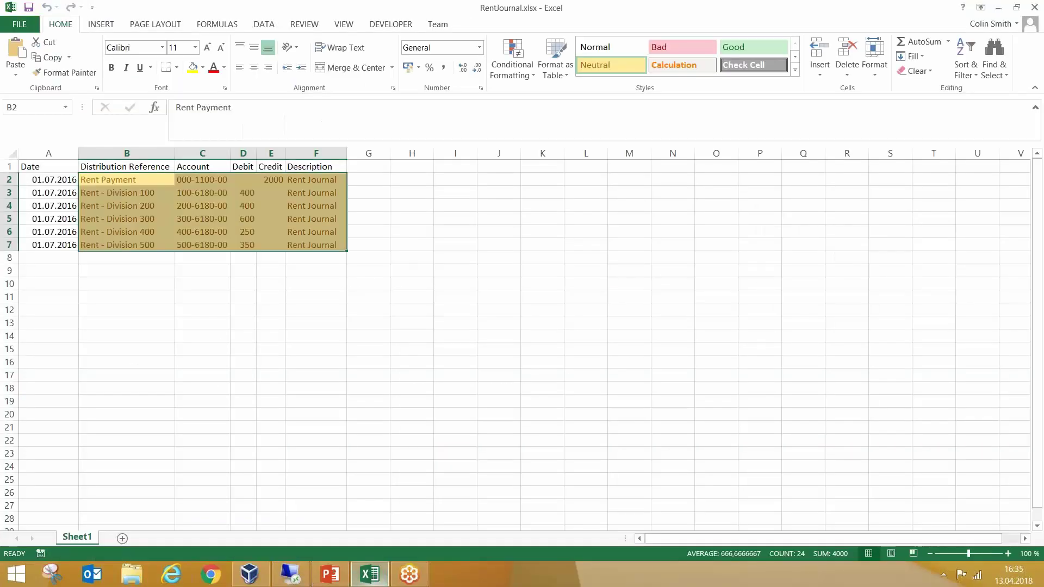
pyautogui.click(409, 326)
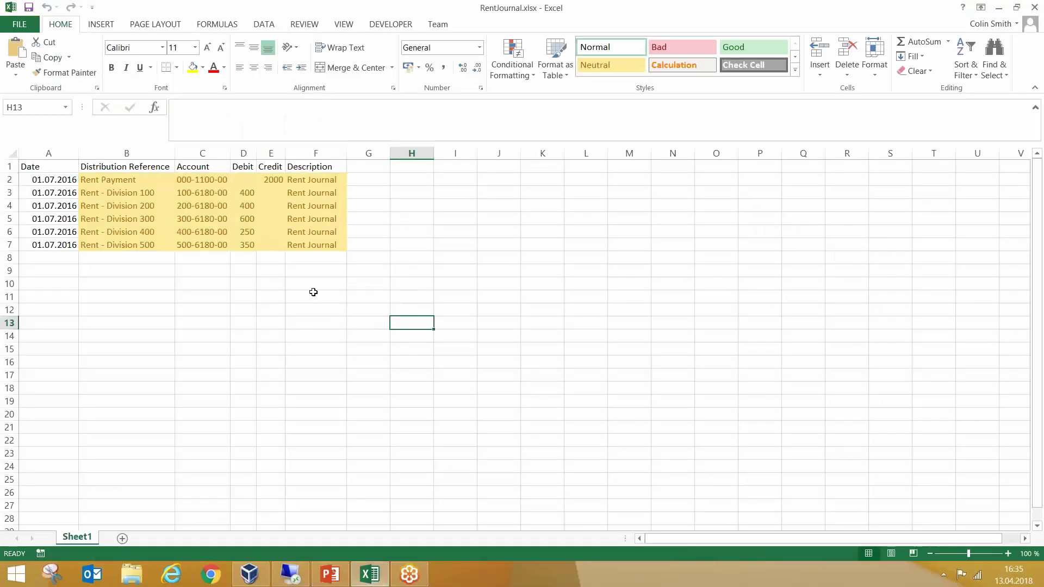
pyautogui.click(46, 169)
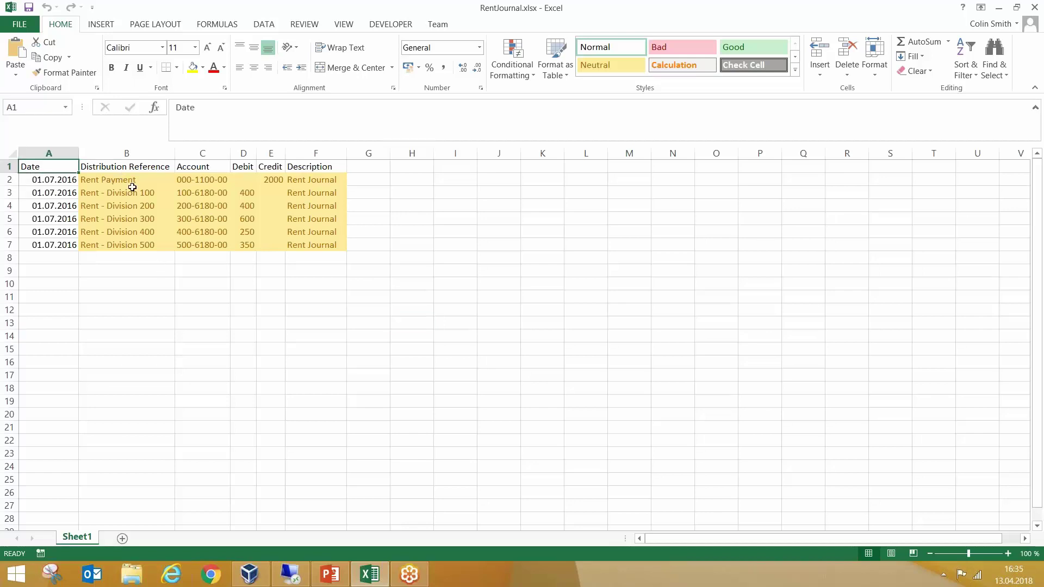
pyautogui.click(112, 182)
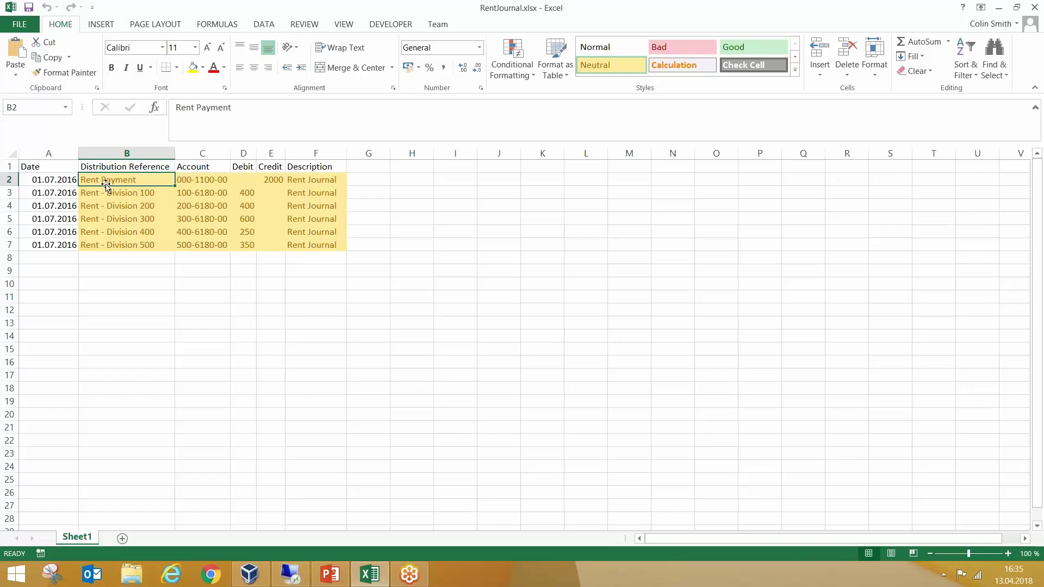
pyautogui.click(220, 182)
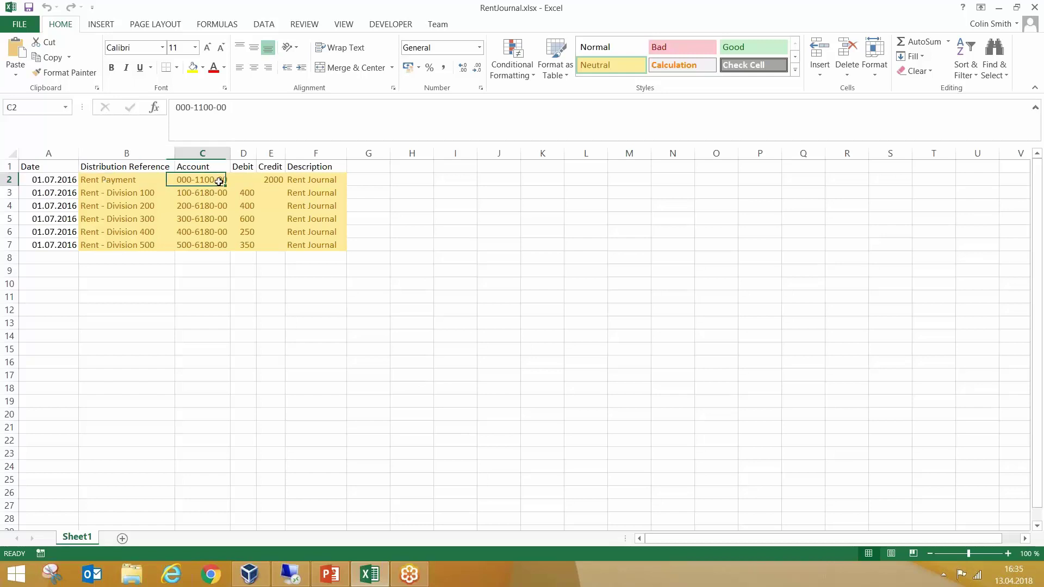
pyautogui.click(272, 182)
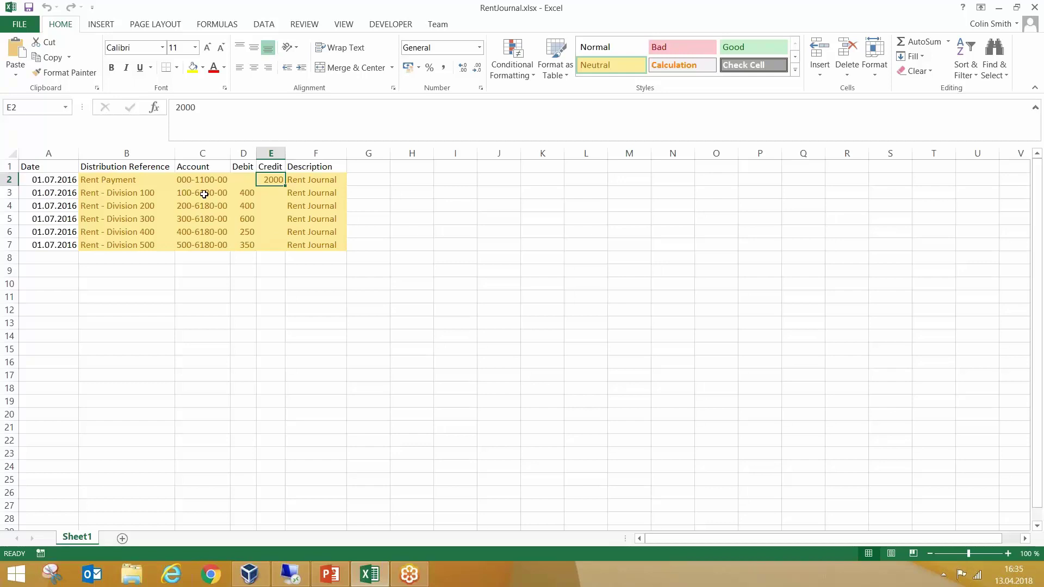
pyautogui.click(246, 195)
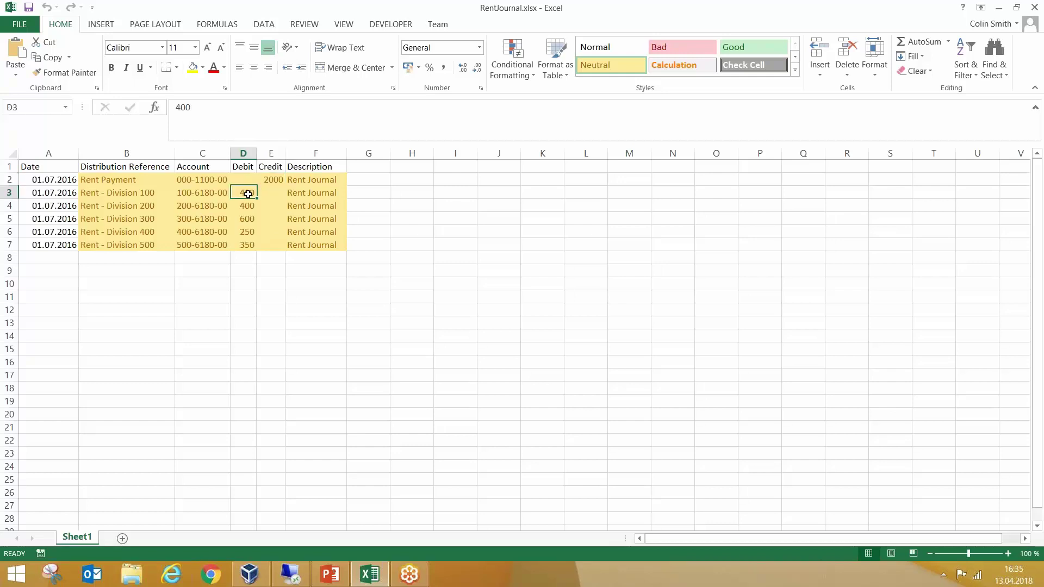
pyautogui.click(248, 206)
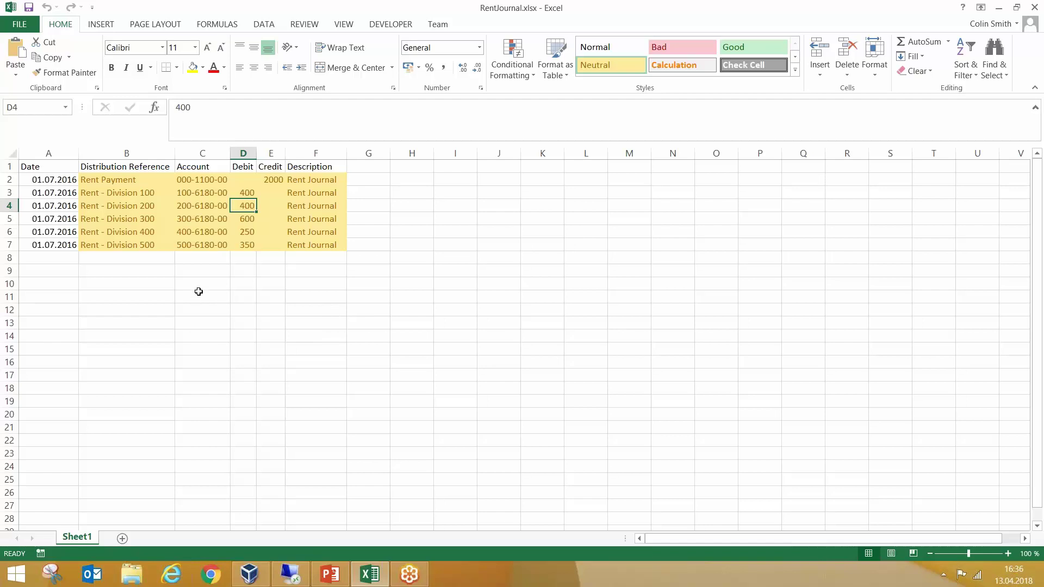
# Step: Copy journal lines B2:F7 and return to the Dynamics GP session
pyautogui.moveTo(100, 182); pyautogui.dragTo(340, 244)
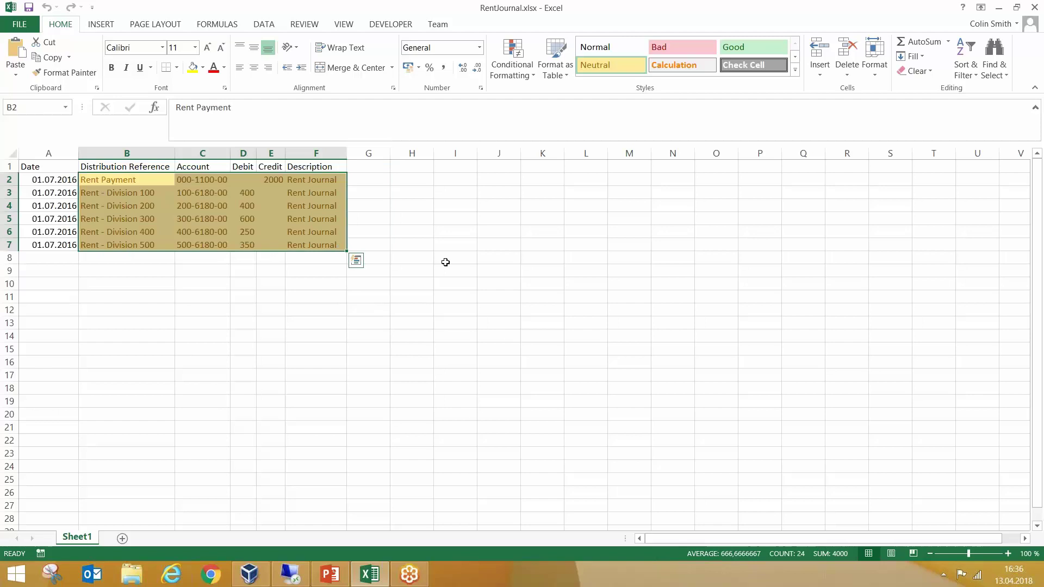
pyautogui.hotkey('ctrl', 'c')
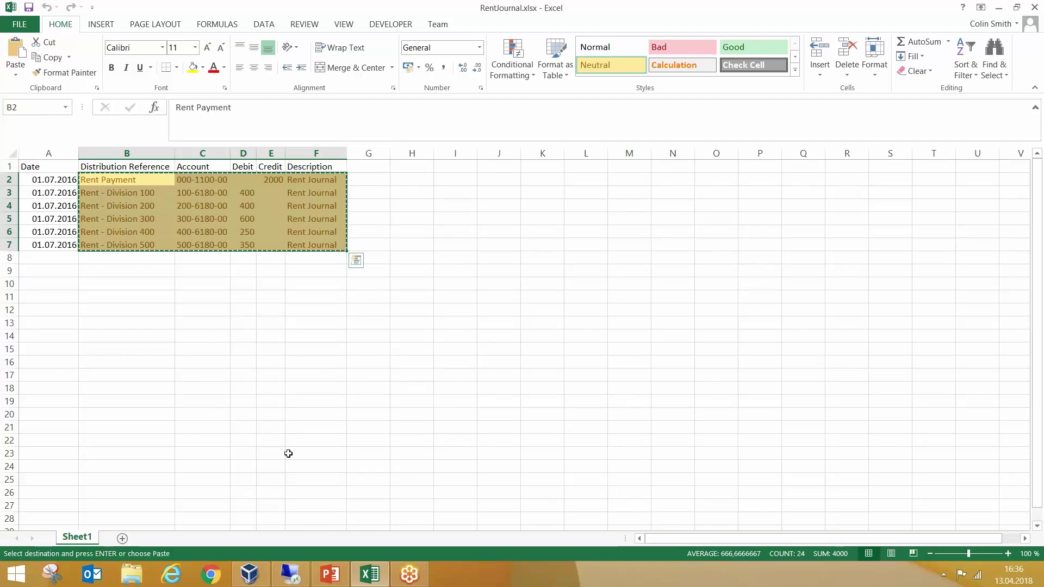
pyautogui.click(291, 575)
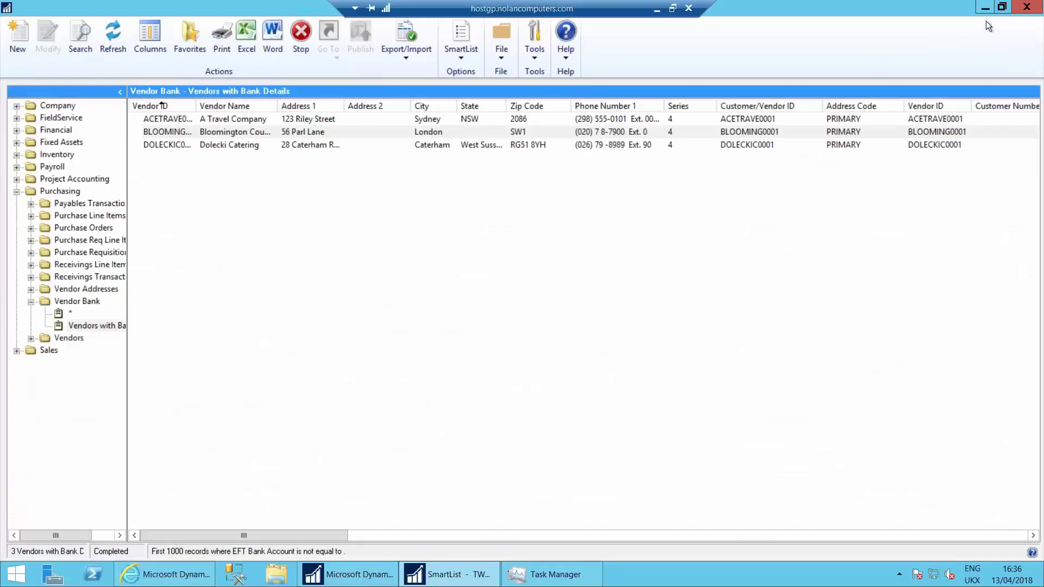
# Step: Close the vendor bank SmartList and start a new general journal entry from the Financial page
pyautogui.click(1026, 7)
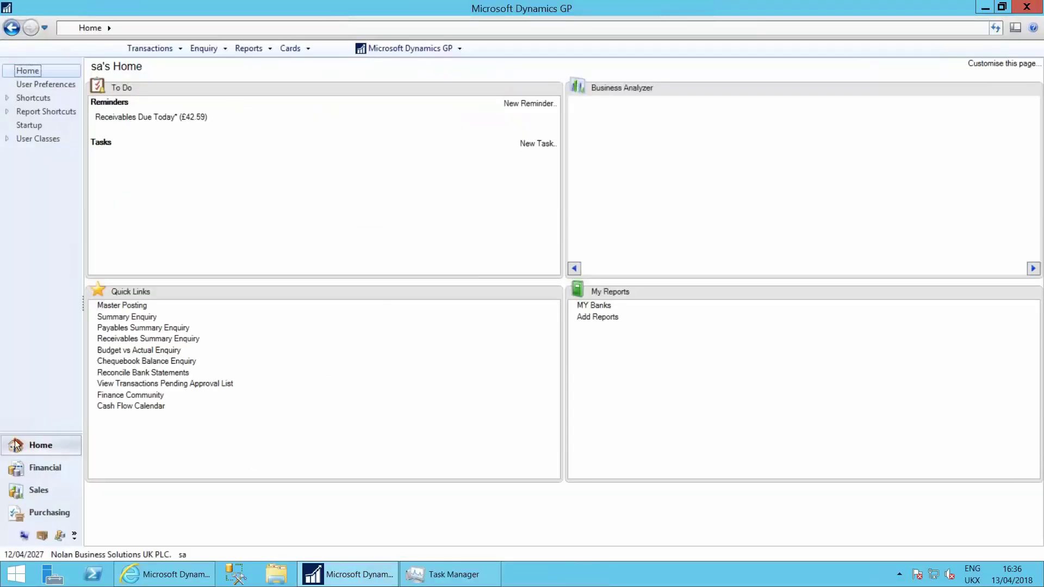
pyautogui.click(32, 471)
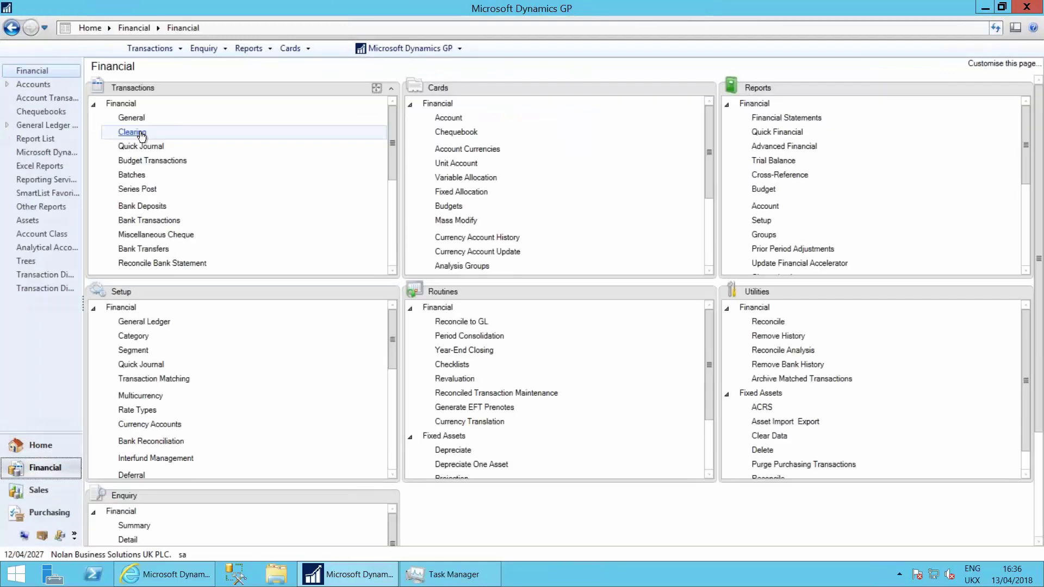
pyautogui.click(131, 118)
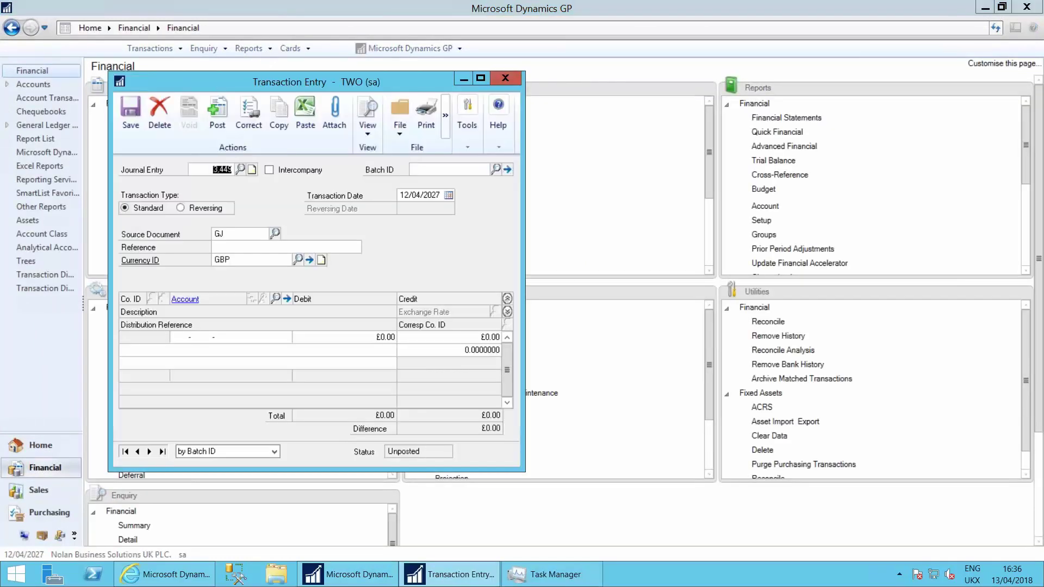
# Step: Paste the rent journal: £2,000 credit to 000-1100-00 and five 6180 debits, difference £0.00
pyautogui.click(306, 117)
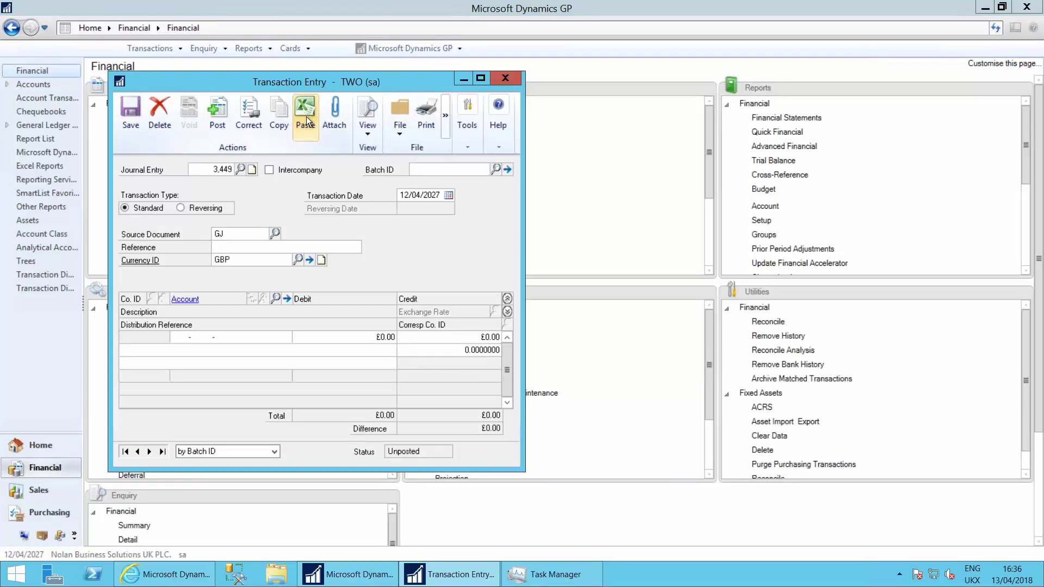
pyautogui.click(508, 298)
pyautogui.click(451, 338)
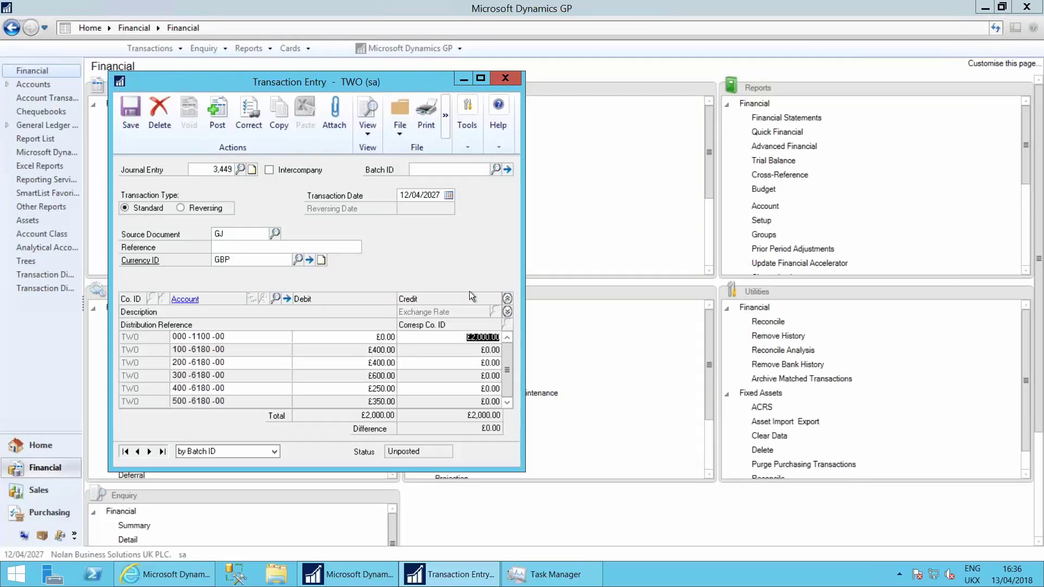
# Step: Date the journal 13/04/2018 with reference 'April rent Journal'
pyautogui.click(417, 196)
pyautogui.write('13/04/2018')
pyautogui.press('Tab')
pyautogui.press('Tab')
pyautogui.write('April rent Journal')
pyautogui.press('Tab')
# Step: Create the new batch CSJNL, save journal 3,449 into it, and close the entry window
pyautogui.click(423, 170)
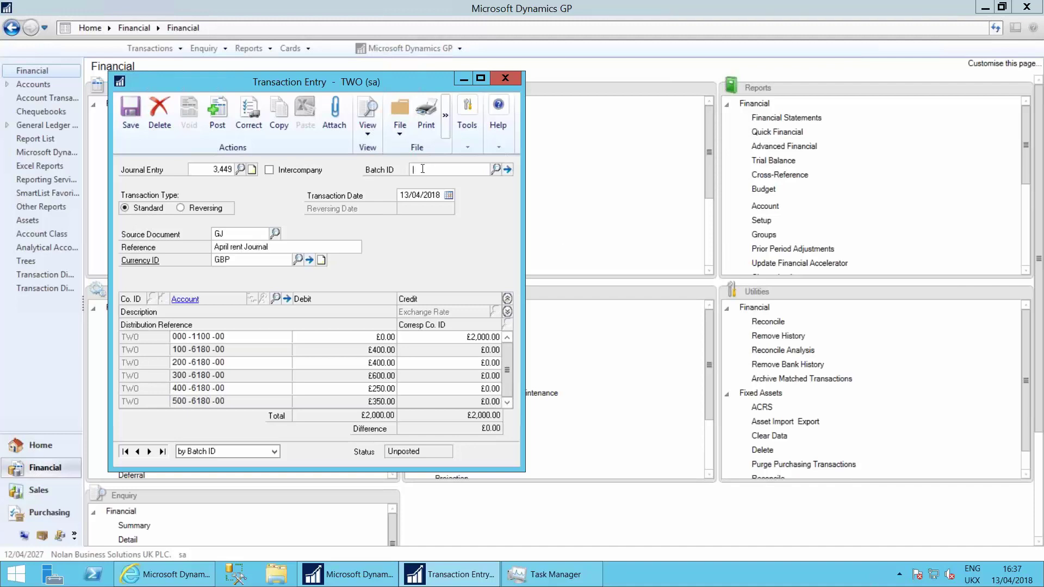
pyautogui.write('CSJNL')
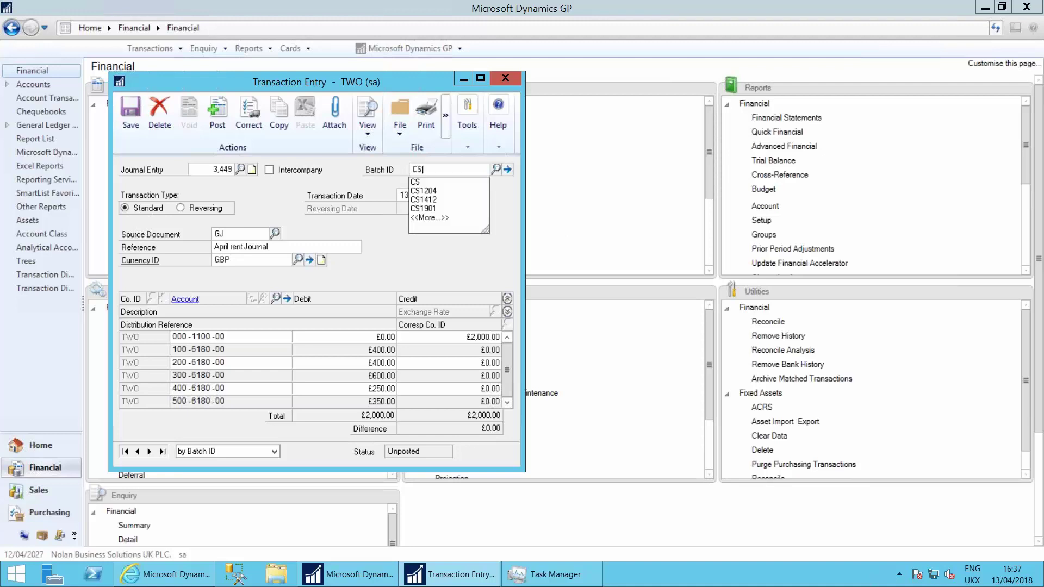
pyautogui.press('Tab')
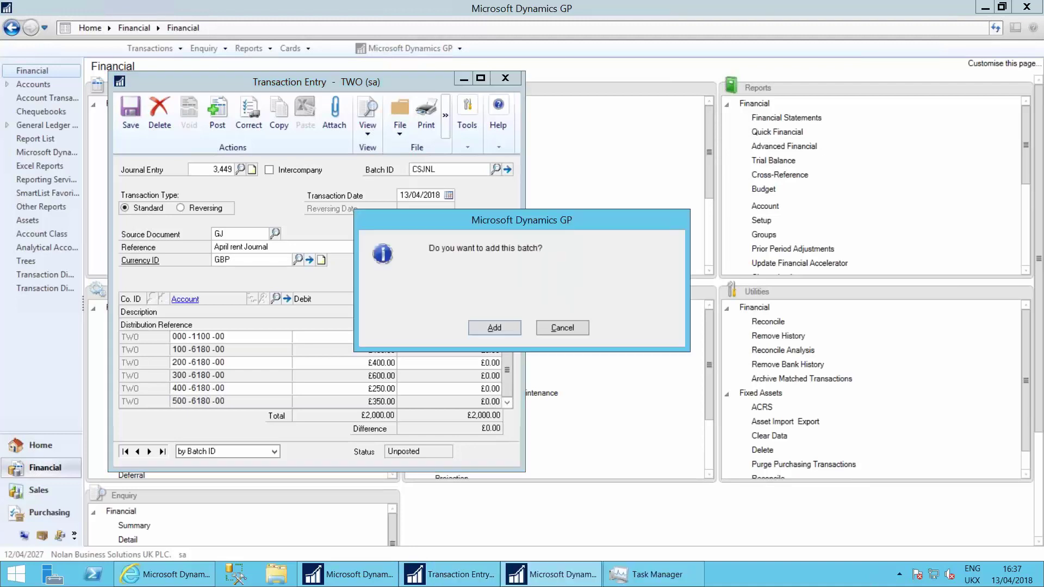
pyautogui.press('Return')
pyautogui.click(136, 146)
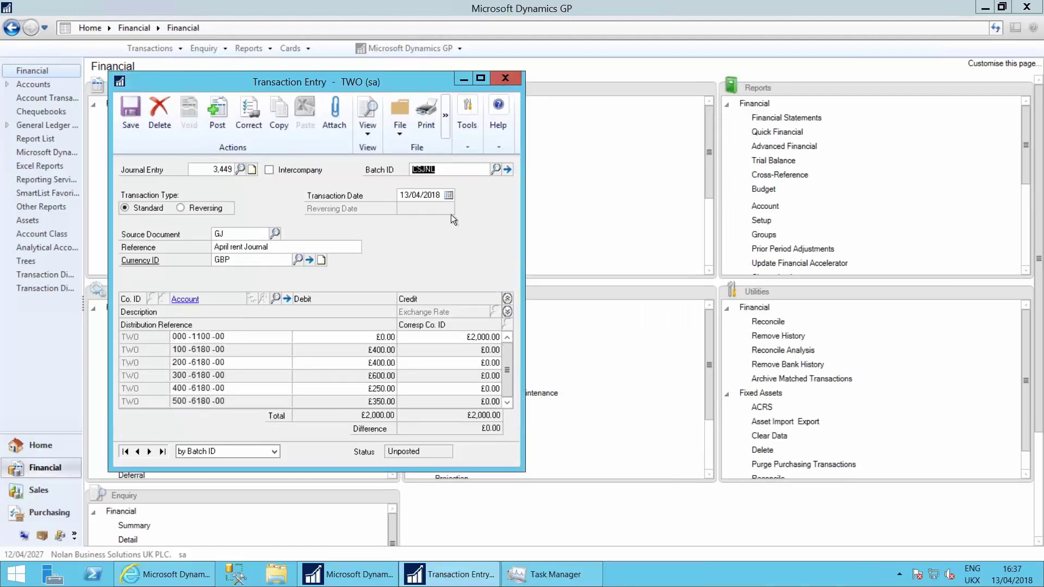
pyautogui.click(131, 114)
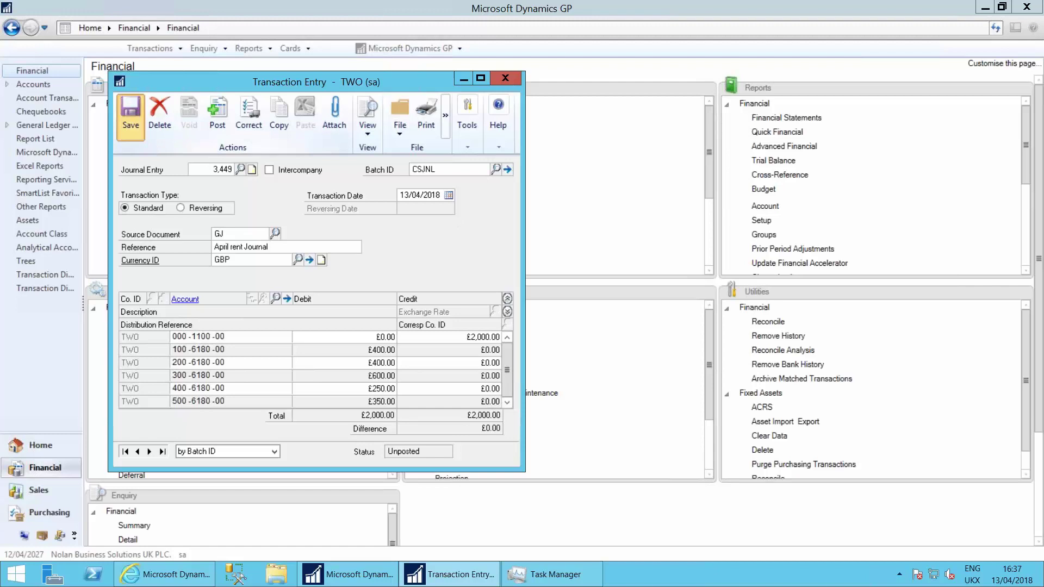
pyautogui.click(510, 78)
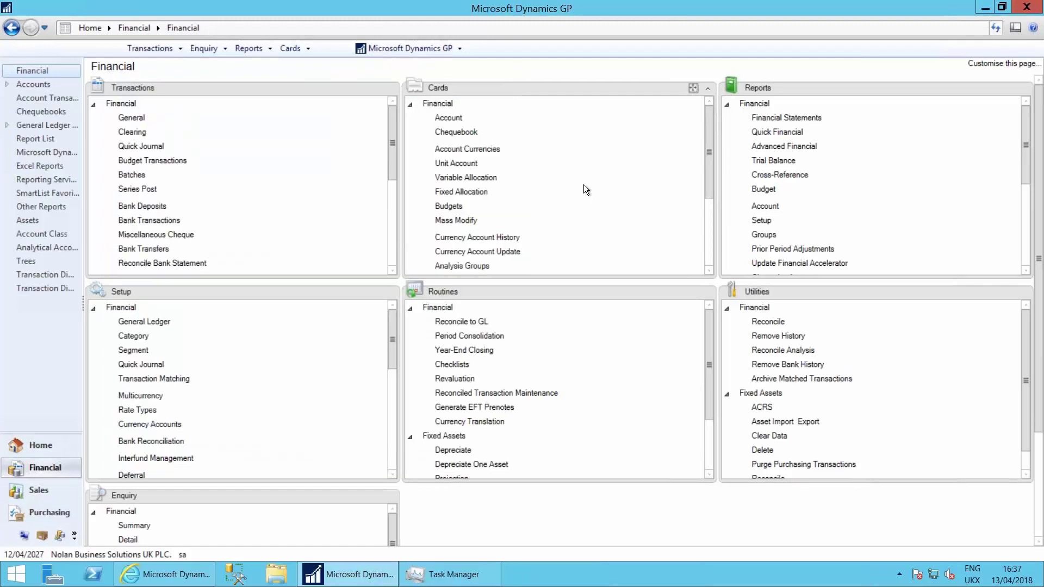
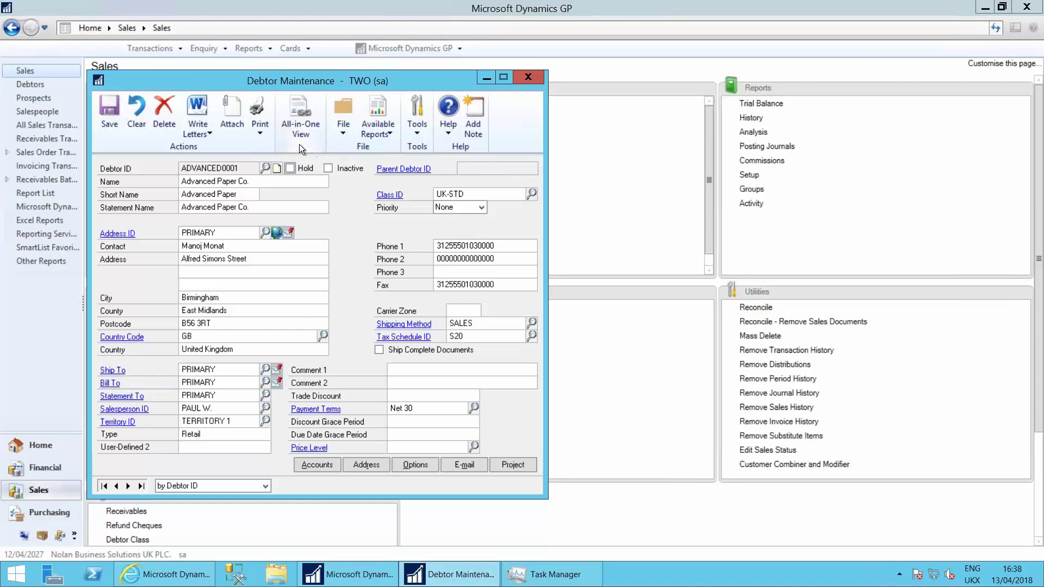
# Step: Attach Microsoft Online Subscription Agreement.txt from the DocAttach folder to debtor ADVANCED0001
pyautogui.click(232, 111)
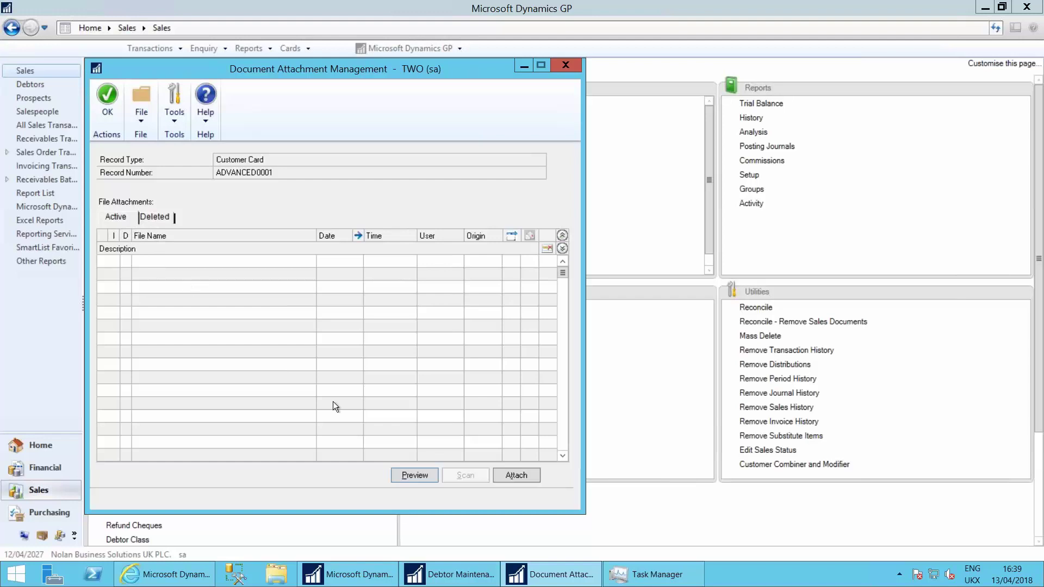
pyautogui.click(517, 475)
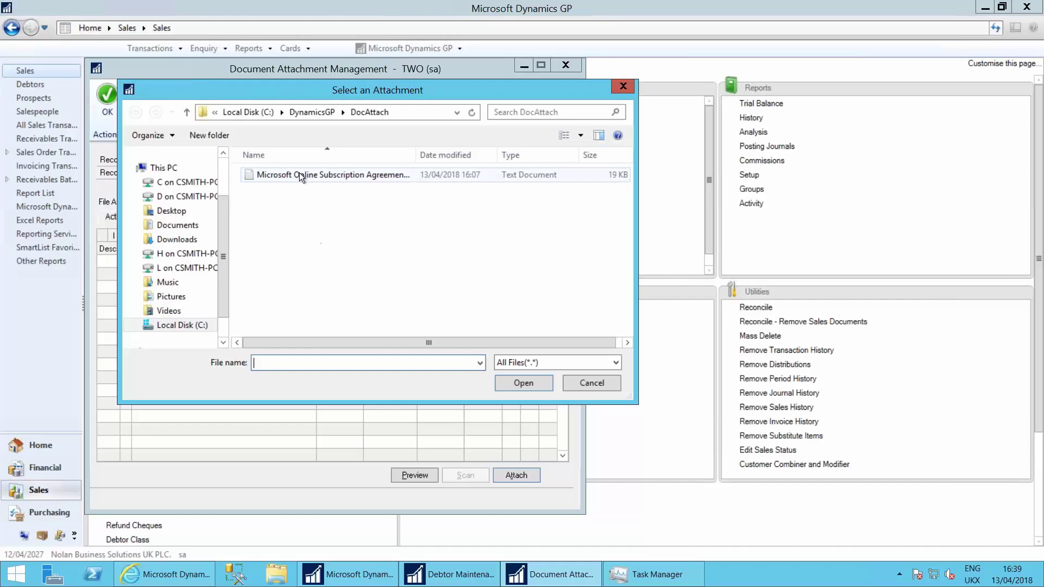
pyautogui.doubleClick(321, 175)
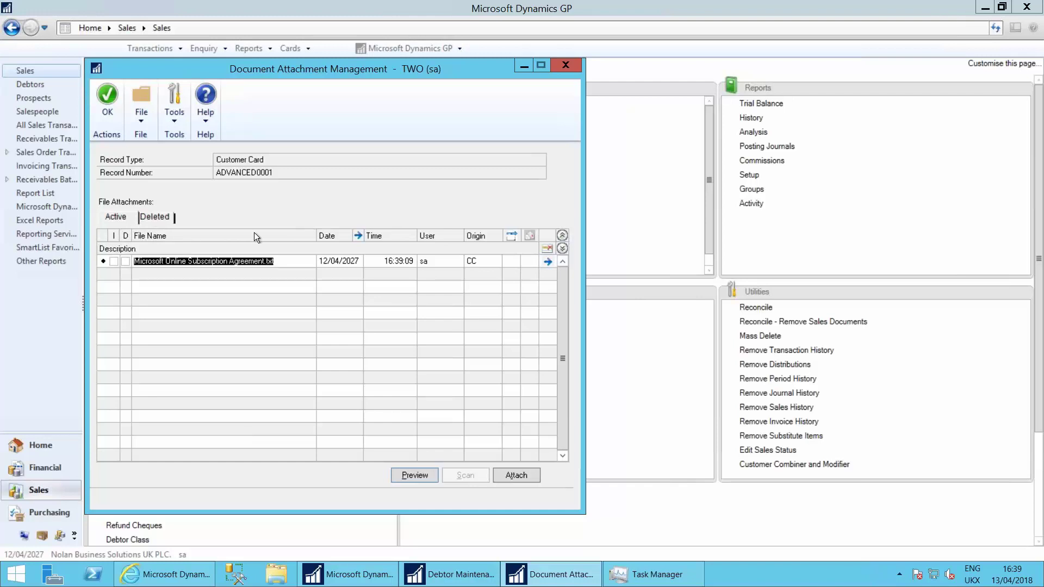
pyautogui.moveTo(342, 73); pyautogui.dragTo(575, 80)
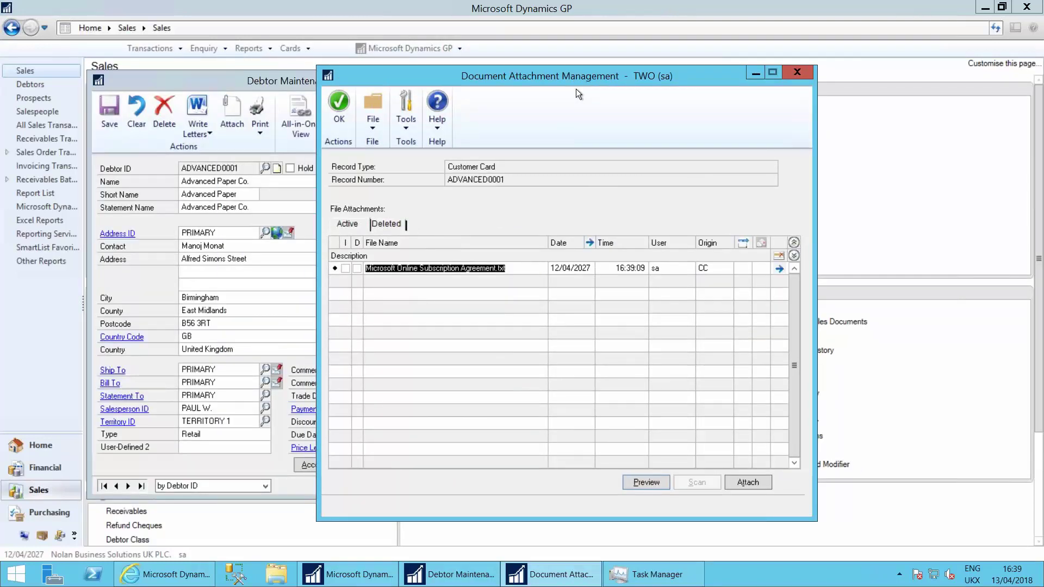
# Step: Set the subscription agreement attachment's properties to Flow into transactions
pyautogui.click(780, 269)
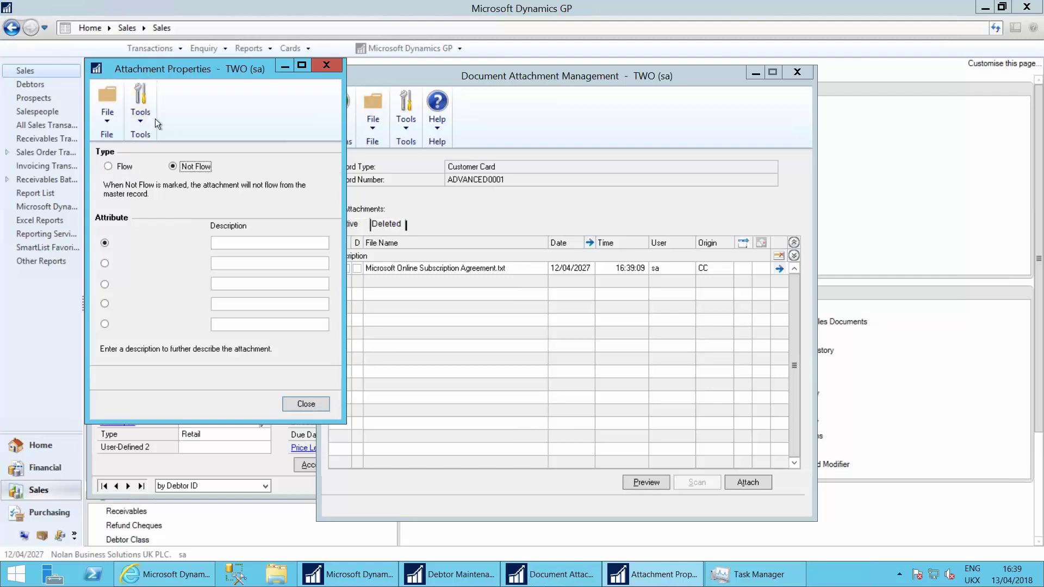
pyautogui.click(108, 167)
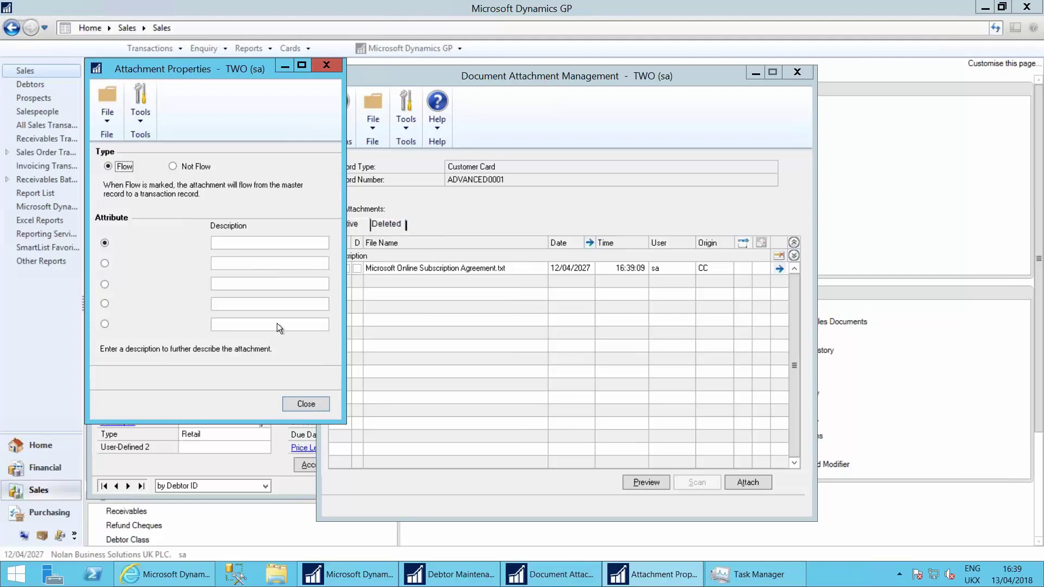
pyautogui.click(307, 405)
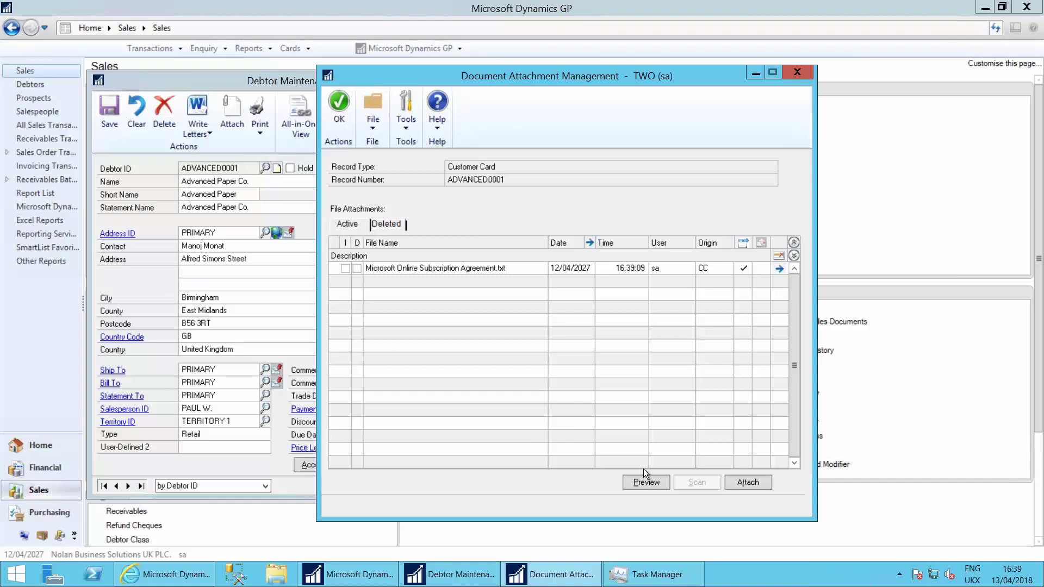
# Step: Preview the agreement's contents in Notepad, then confirm and close the attachment list
pyautogui.click(668, 269)
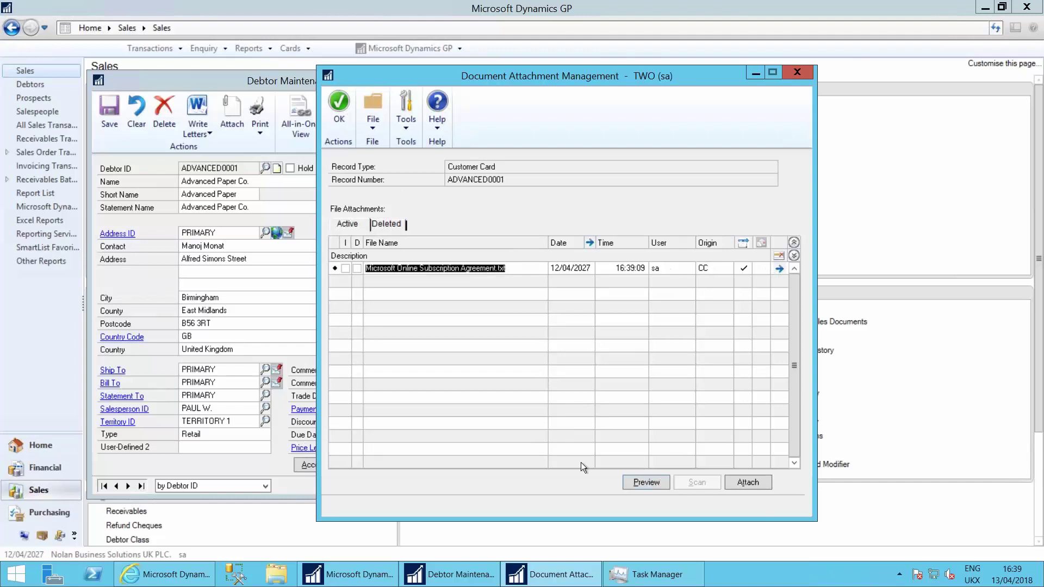
pyautogui.click(640, 481)
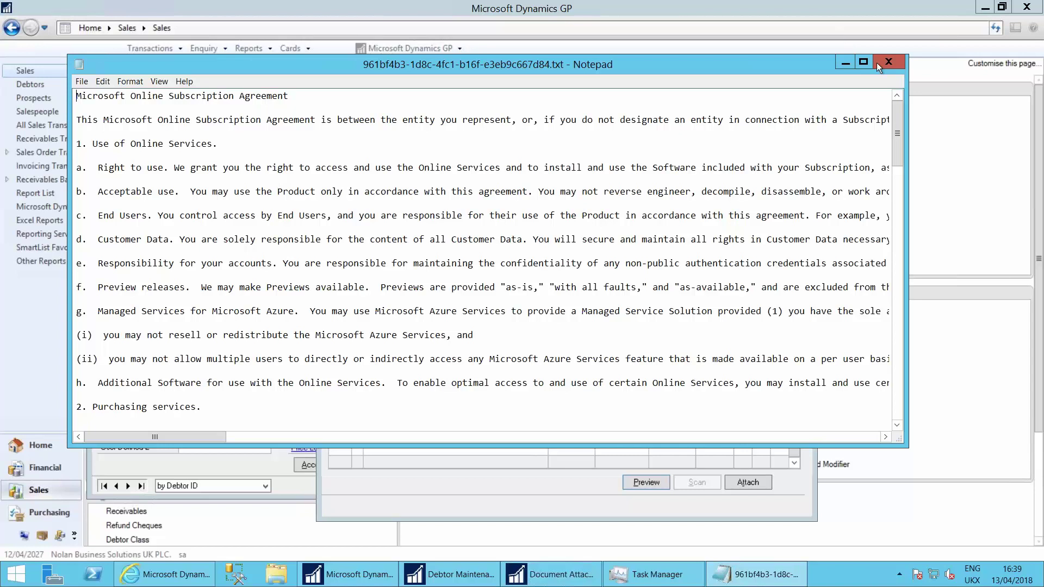
pyautogui.click(891, 61)
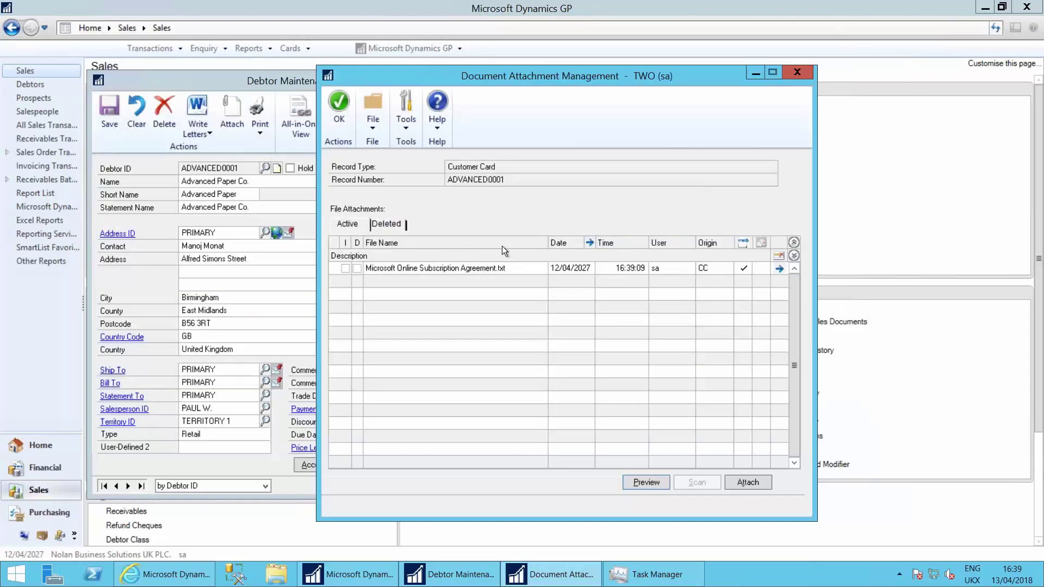
pyautogui.click(434, 269)
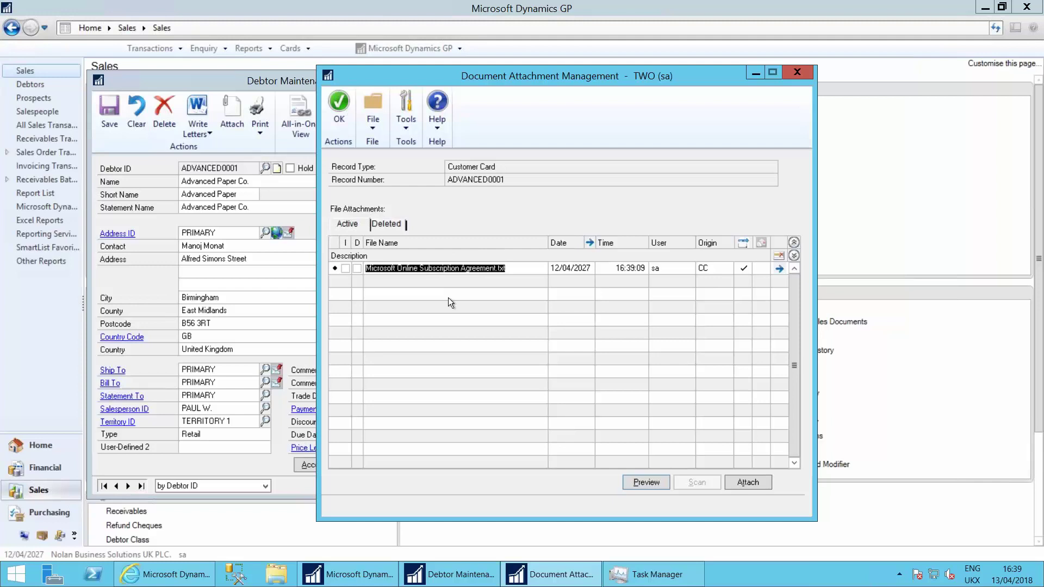
pyautogui.click(495, 270)
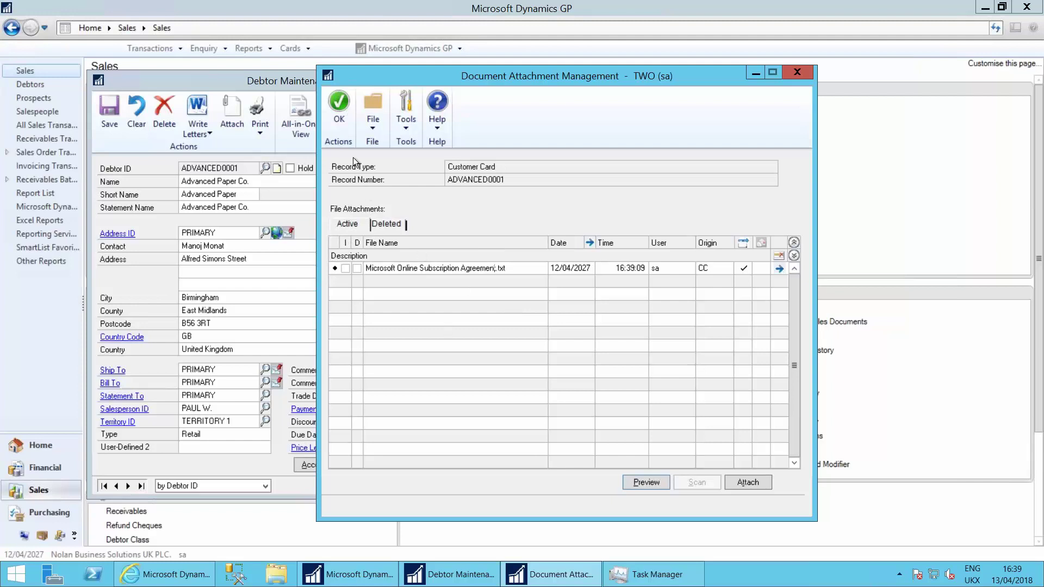
pyautogui.click(339, 109)
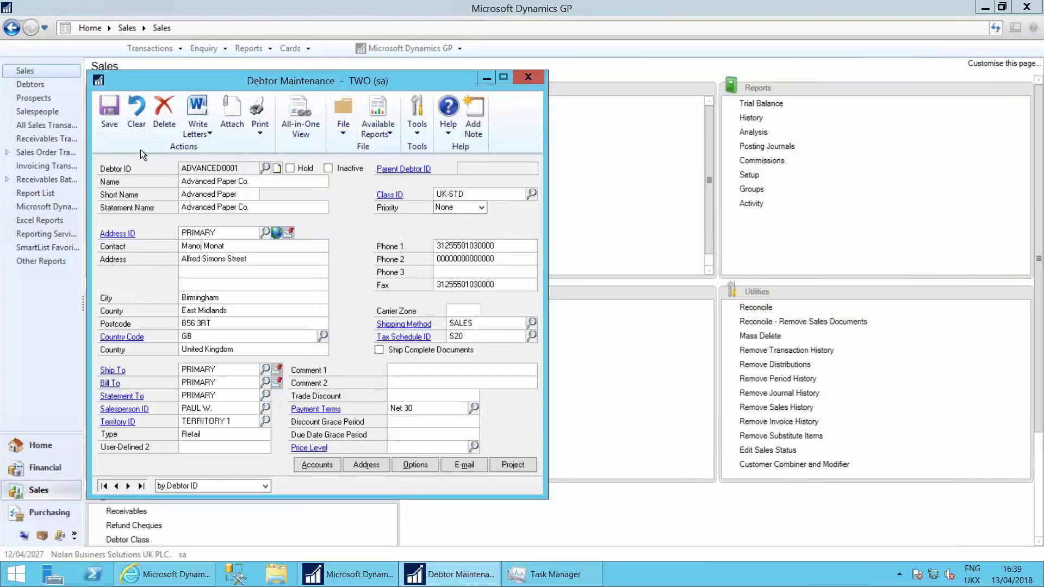
# Step: Save debtor ADVANCED0001 and start a new sales transaction of type Order
pyautogui.click(109, 110)
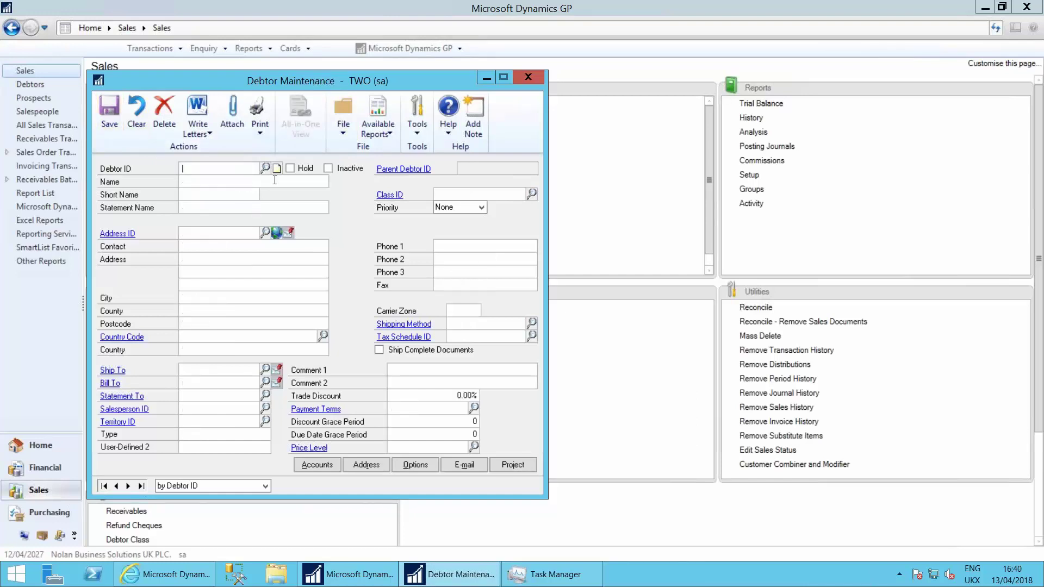
pyautogui.click(528, 77)
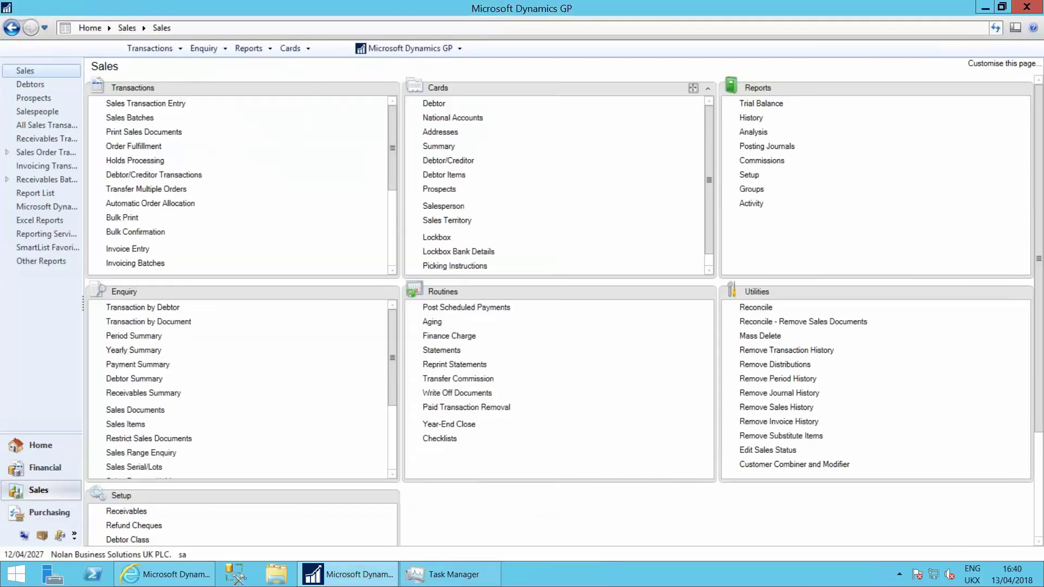
pyautogui.click(145, 104)
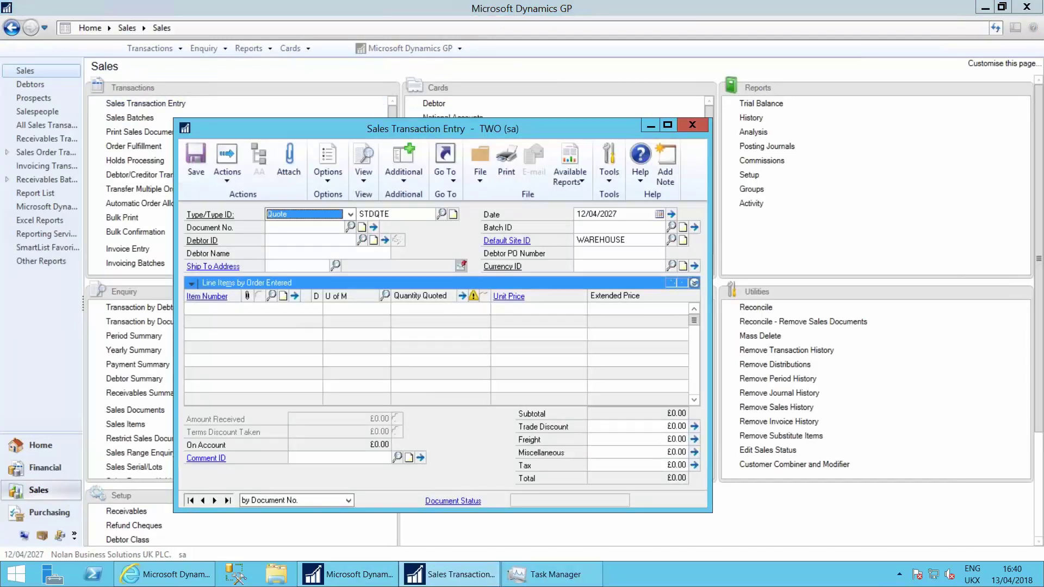
pyautogui.press('Down')
pyautogui.press('Tab')
# Step: Enter debtor ADVANCED0001 and batch CS1204 on sales order ORDST2234
pyautogui.press('Tab')
pyautogui.press('Tab')
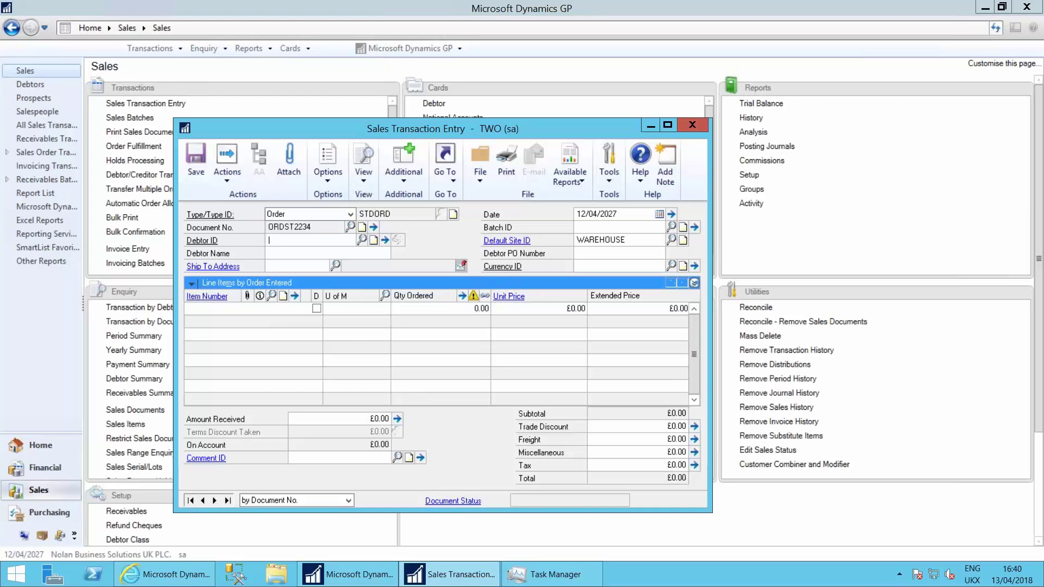
pyautogui.write('ad')
pyautogui.press('Down')
pyautogui.press('Tab')
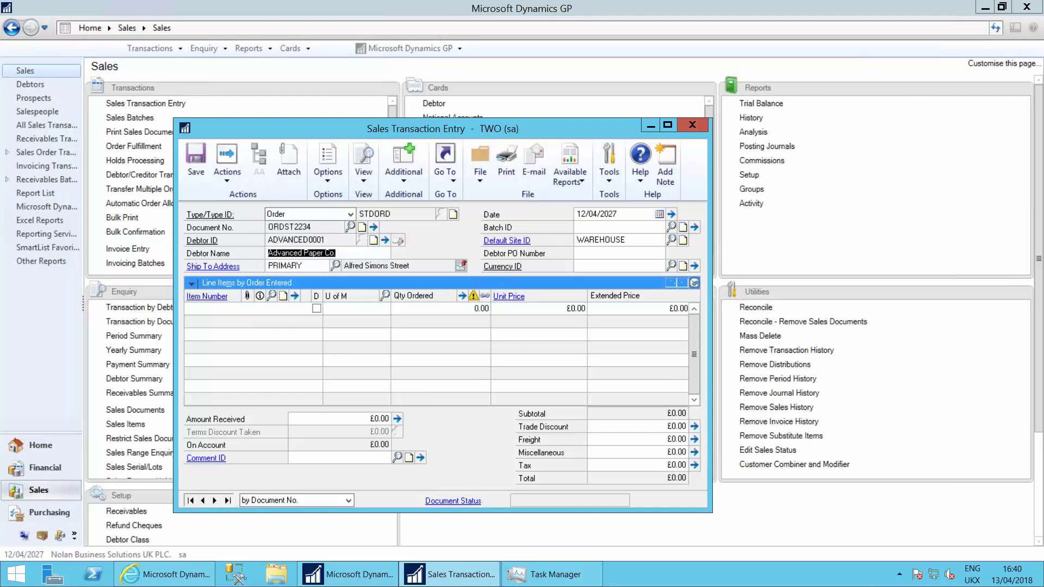
pyautogui.press('Tab')
pyautogui.press('Tab')
pyautogui.press('Tab')
pyautogui.write('CS')
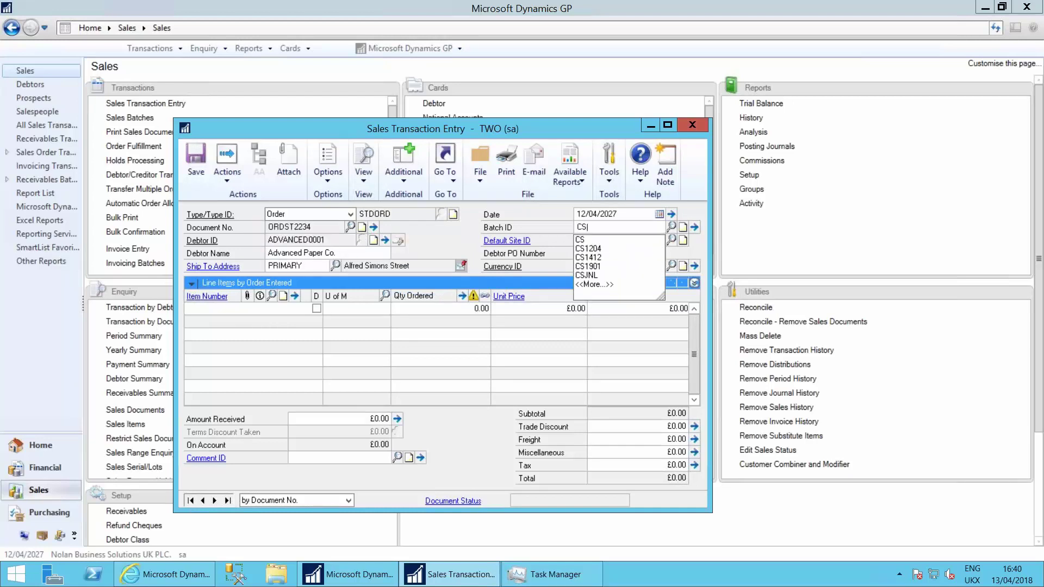
pyautogui.press('Down')
pyautogui.press('Down')
pyautogui.press('Tab')
pyautogui.press('Tab')
pyautogui.press('Tab')
pyautogui.press('Tab')
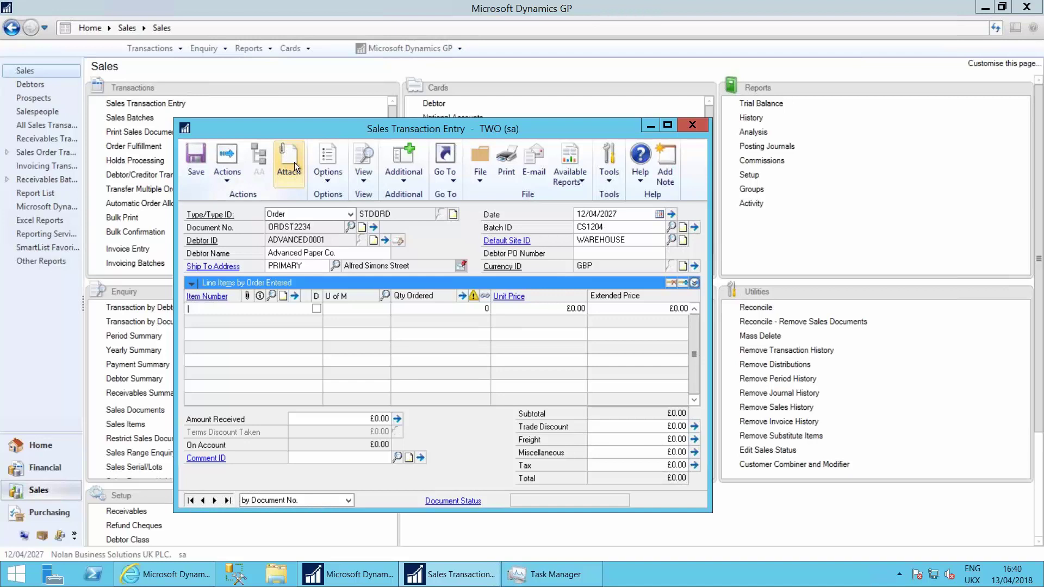
# Step: Check the new order's attachment list and the item maintenance card
pyautogui.click(286, 155)
pyautogui.press('Return')
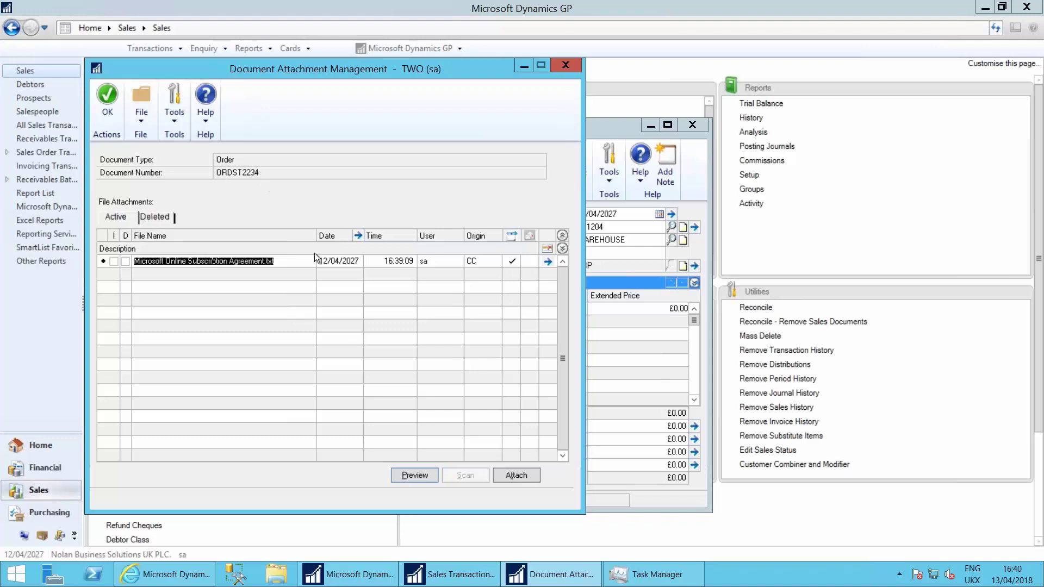
pyautogui.click(105, 104)
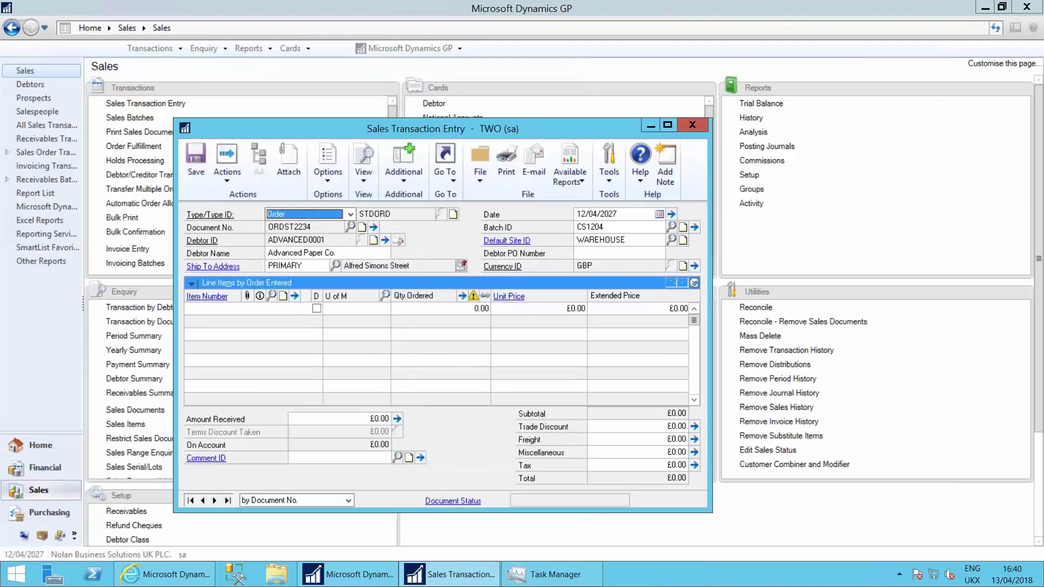
pyautogui.click(210, 297)
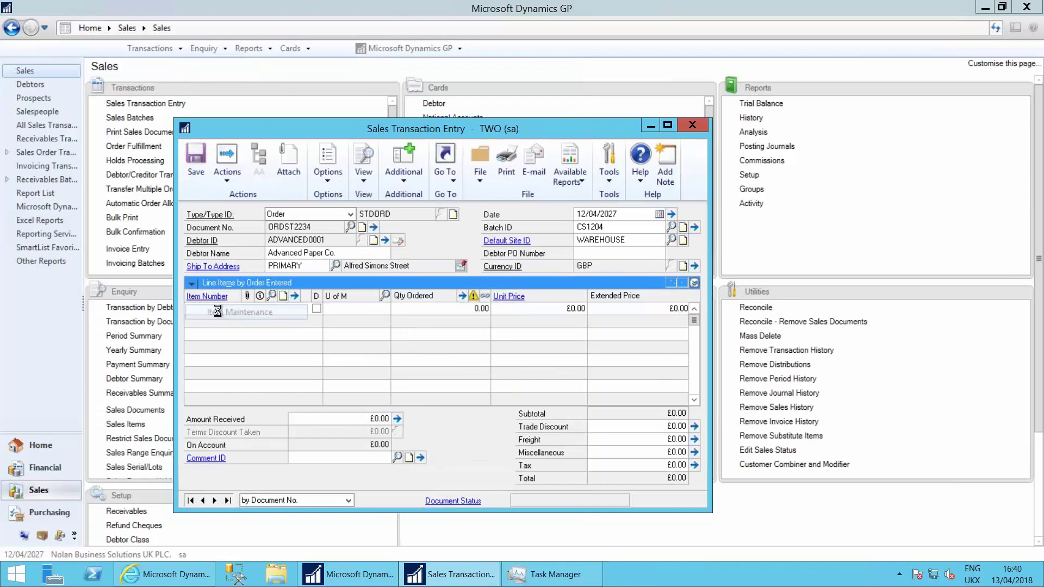
pyautogui.click(481, 101)
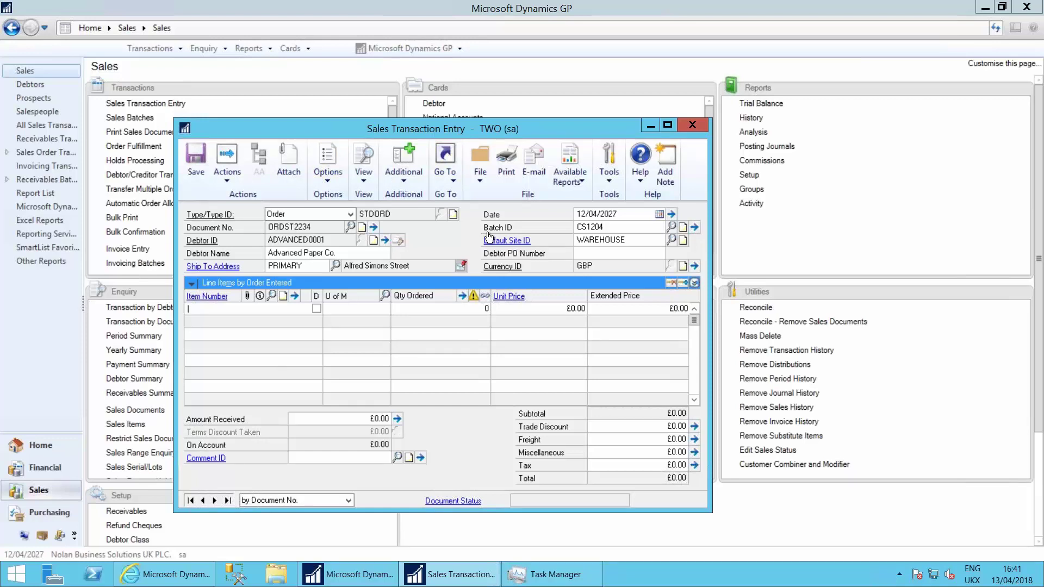
# Step: Save sales order ORDST2234 for Advanced Paper Co. and close Sales Transaction Entry
pyautogui.click(196, 156)
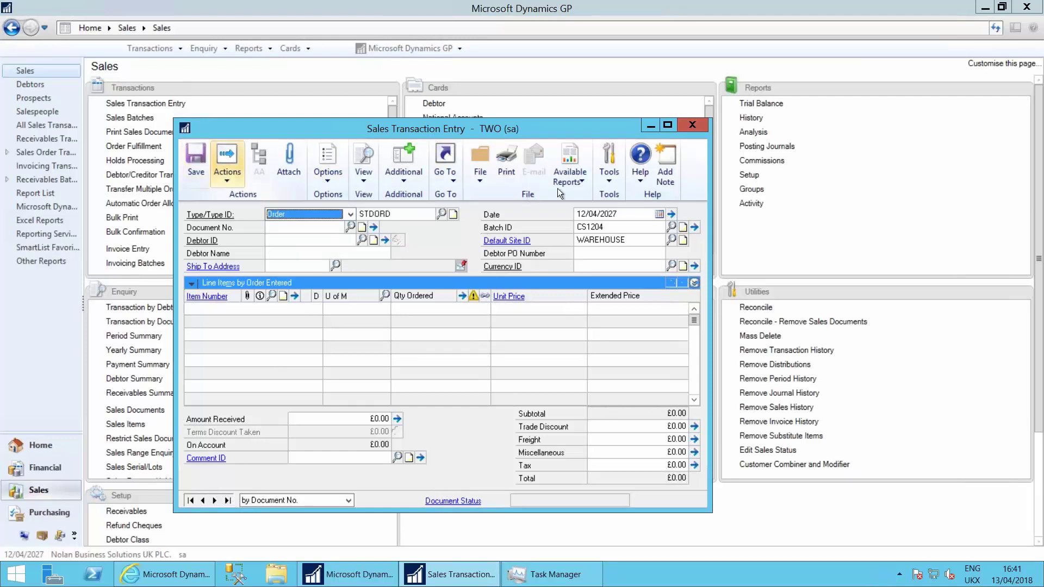
pyautogui.click(690, 125)
pyautogui.hotkey('alt', 'Tab')
pyautogui.hotkey('alt', 'Tab')
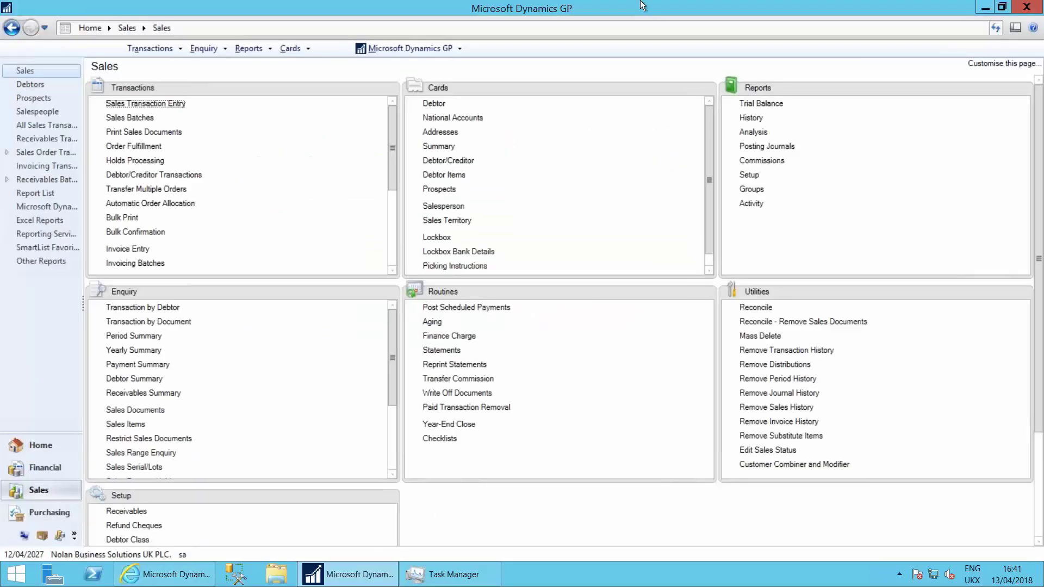
# Step: Present the deck from Document Attach to slide 7 'All-in-one viewer', then return to Dynamics GP
pyautogui.click(659, 9)
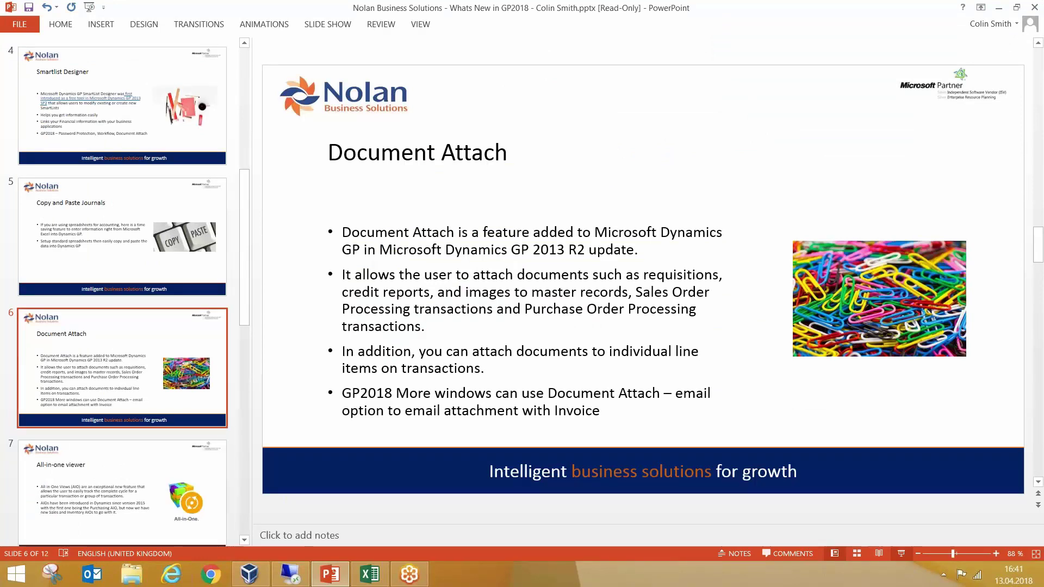
pyautogui.click(901, 553)
pyautogui.click(421, 288)
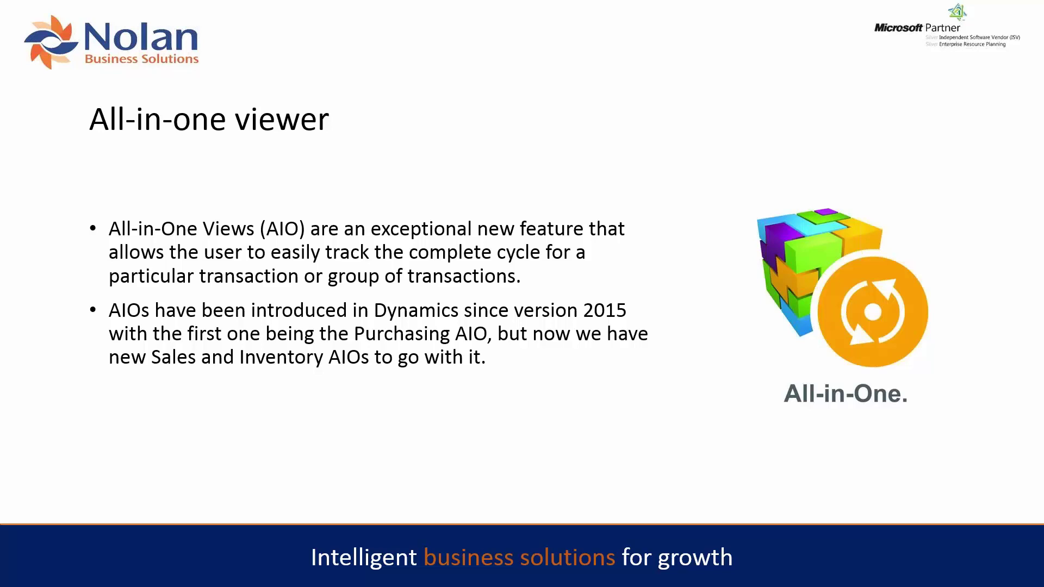
pyautogui.press('Escape')
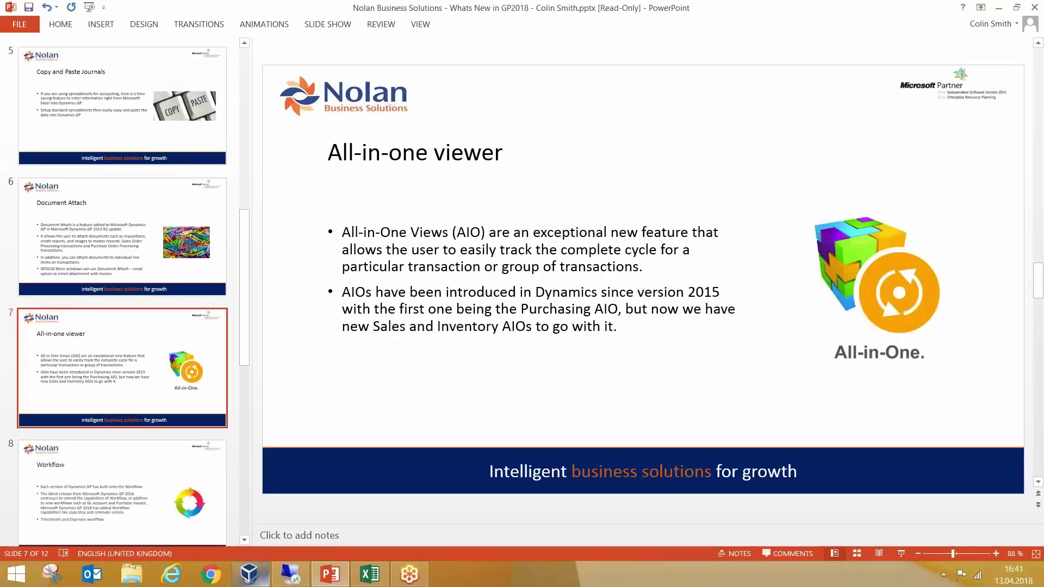
pyautogui.click(288, 575)
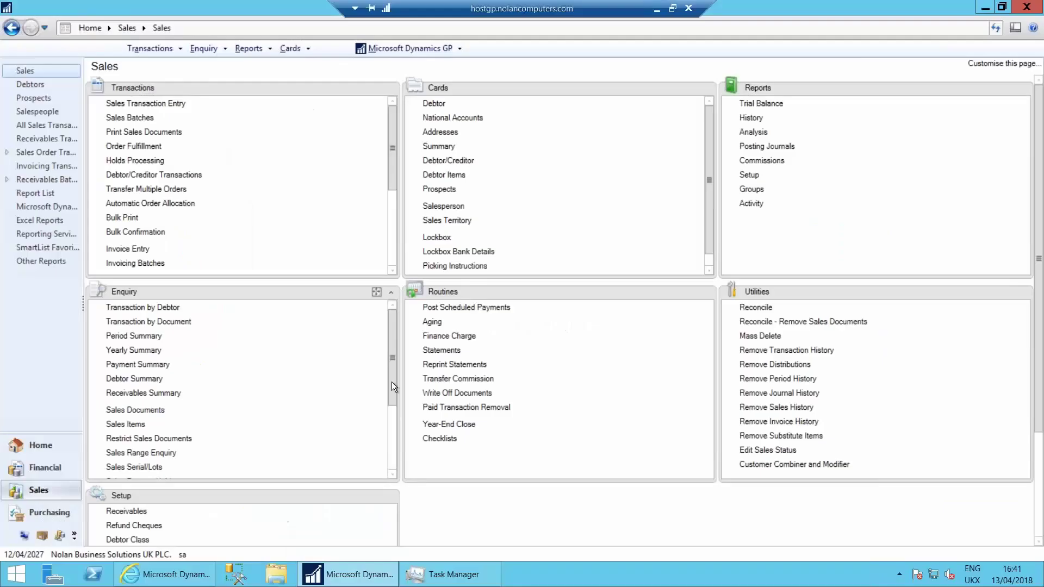
# Step: Load creditor Capital Printed Circuits into Creditor Maintenance and open its All-in-One View
pyautogui.click(54, 513)
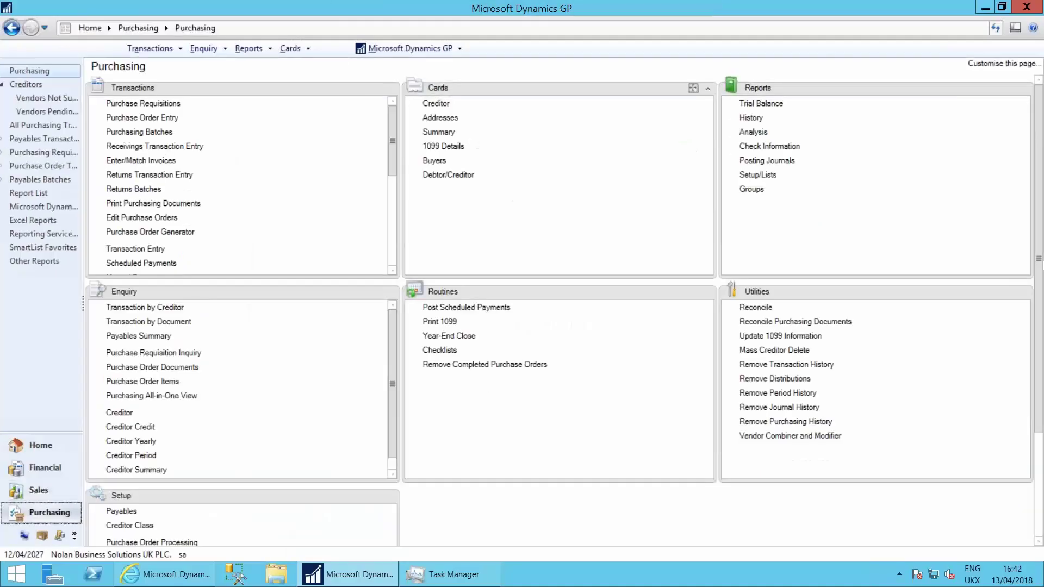
pyautogui.click(437, 104)
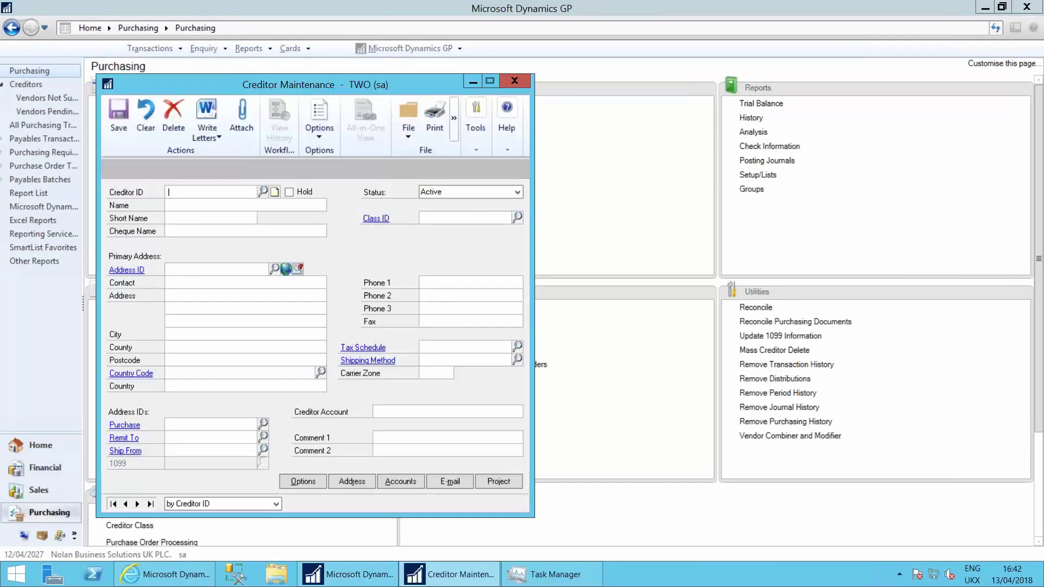
pyautogui.click(263, 192)
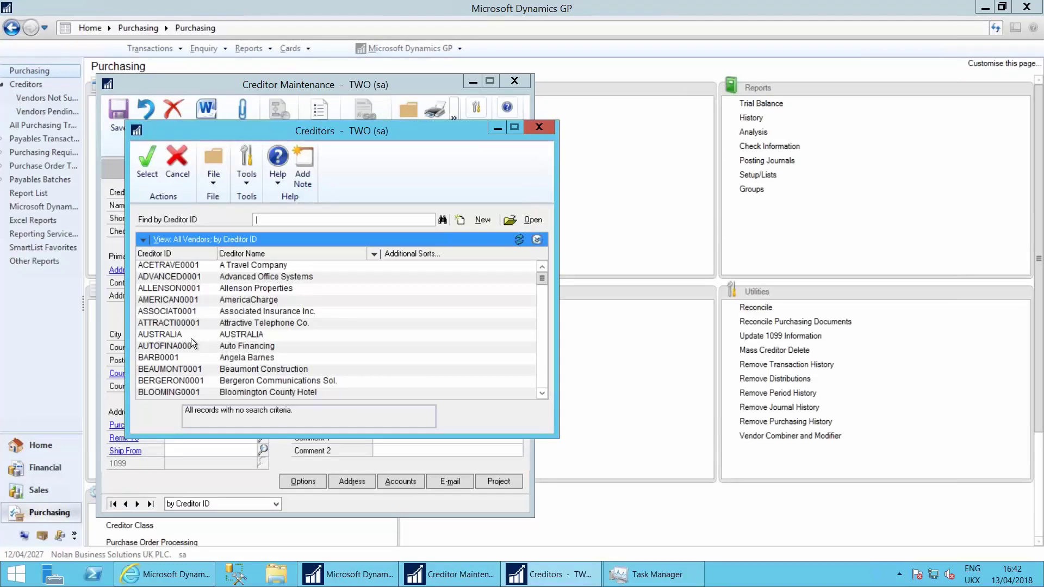
pyautogui.click(542, 377)
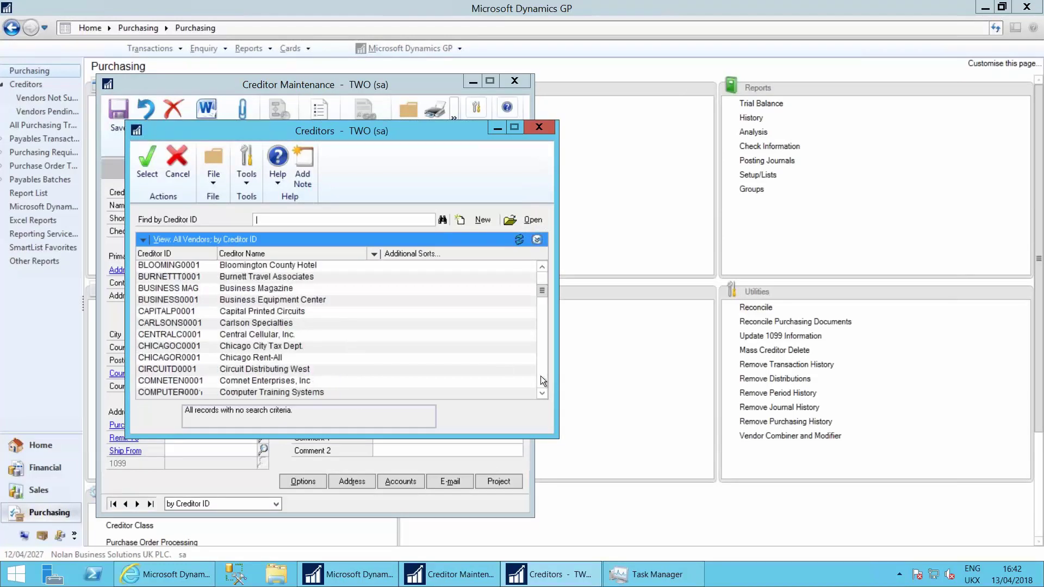
pyautogui.click(196, 313)
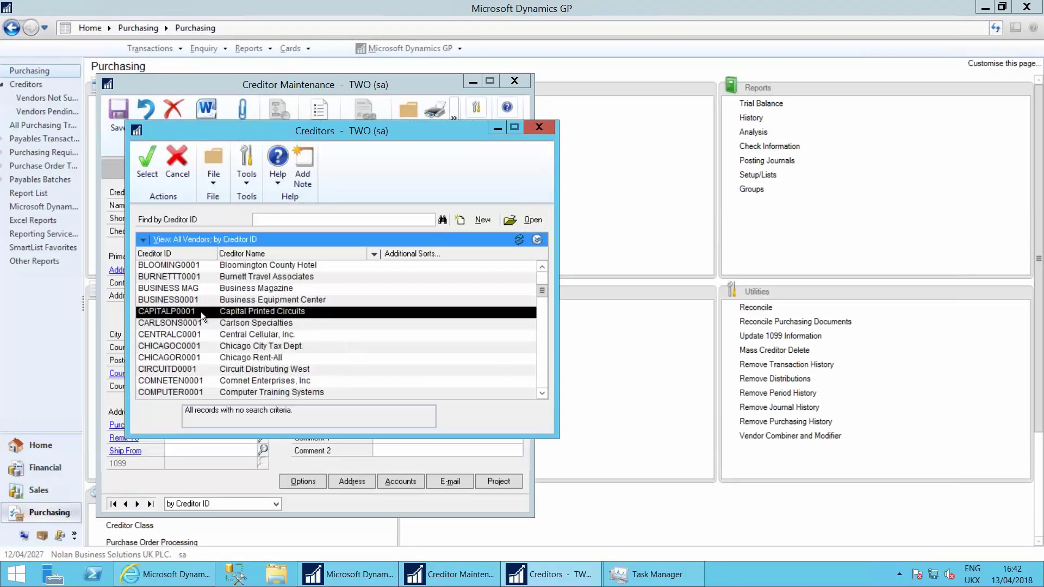
pyautogui.doubleClick(201, 311)
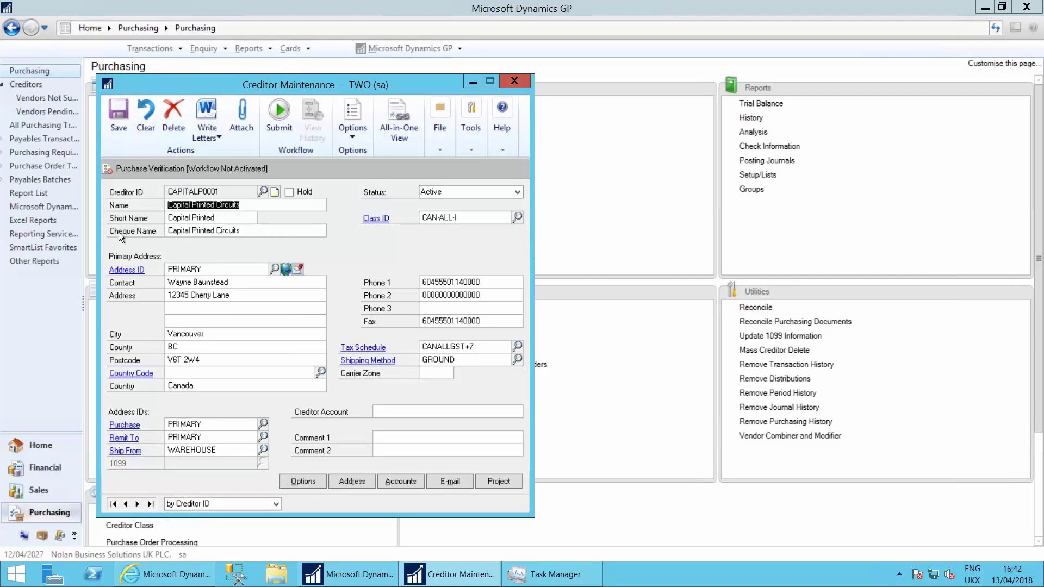
pyautogui.moveTo(303, 80); pyautogui.dragTo(595, 77)
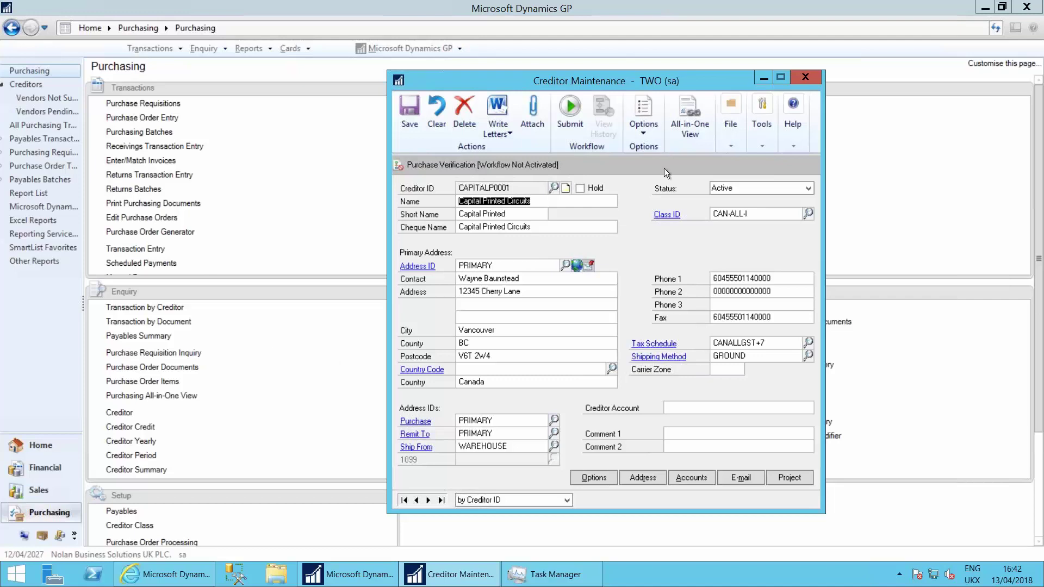
pyautogui.click(690, 117)
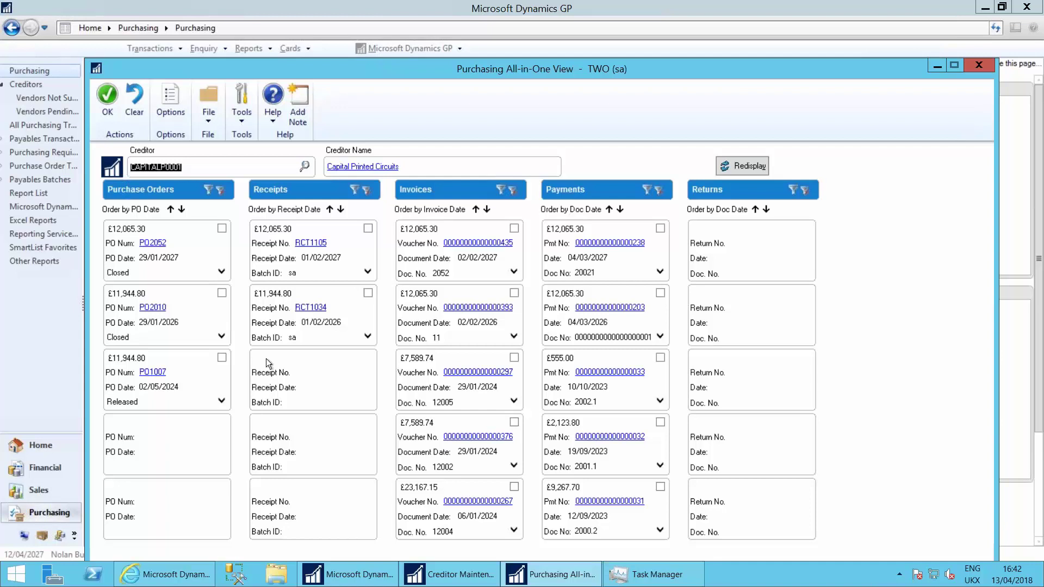
# Step: Include Saved and Shipment/Invoice receipts in the Receipts filter, then tick purchase order PO2010
pyautogui.click(207, 189)
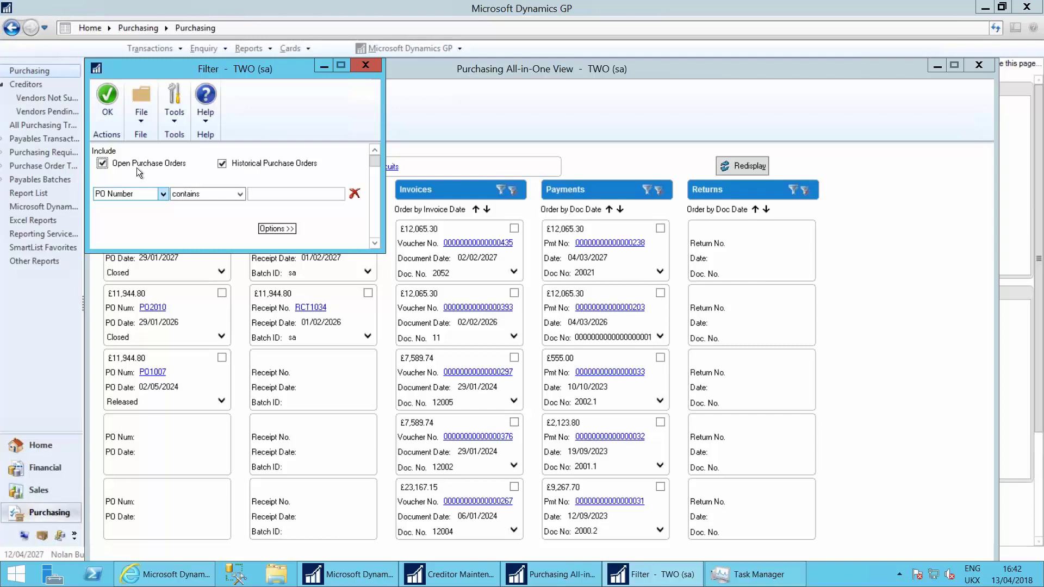
pyautogui.click(366, 65)
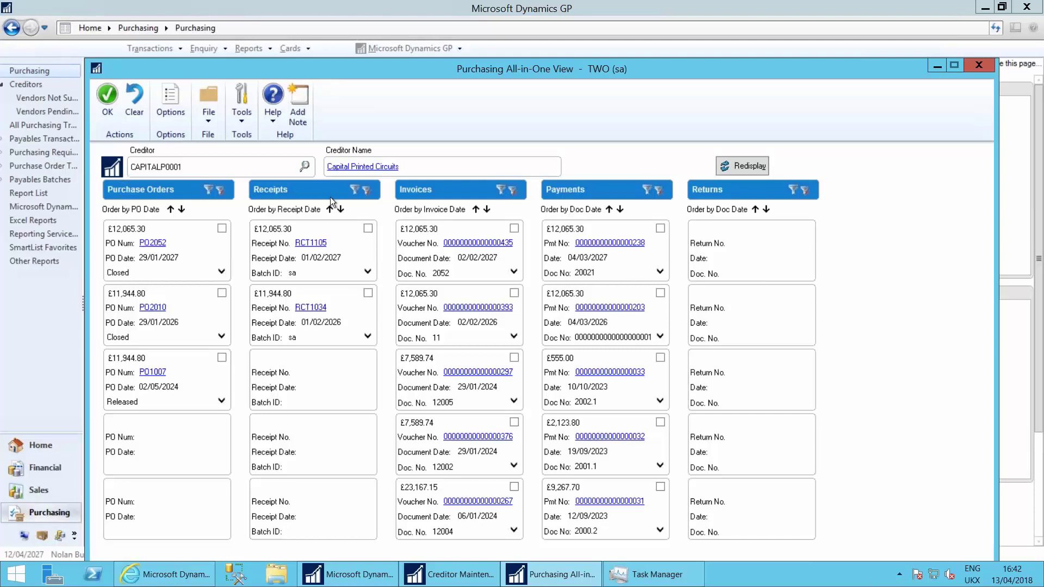
pyautogui.click(351, 194)
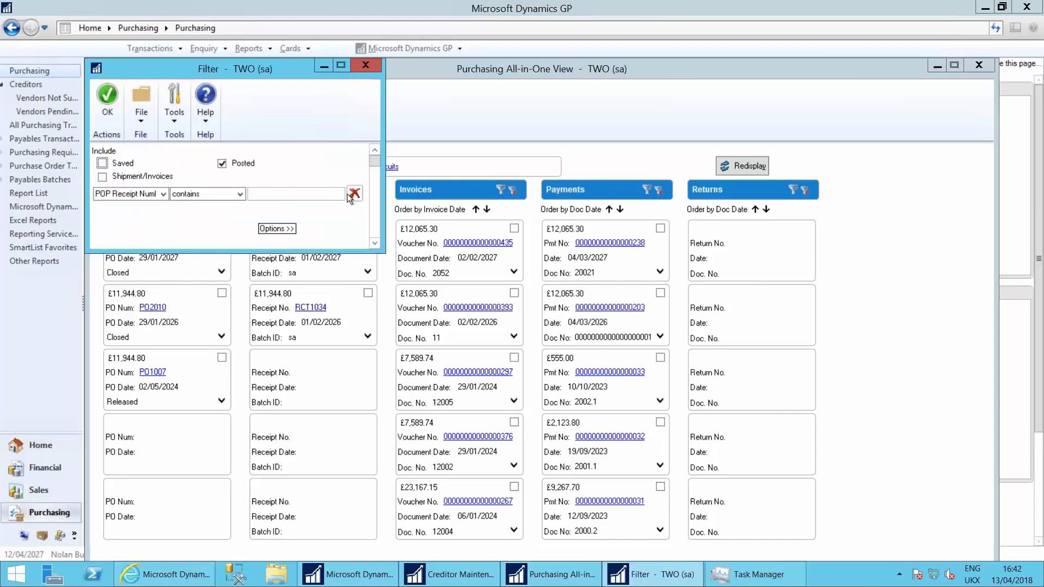
pyautogui.click(102, 176)
pyautogui.click(103, 163)
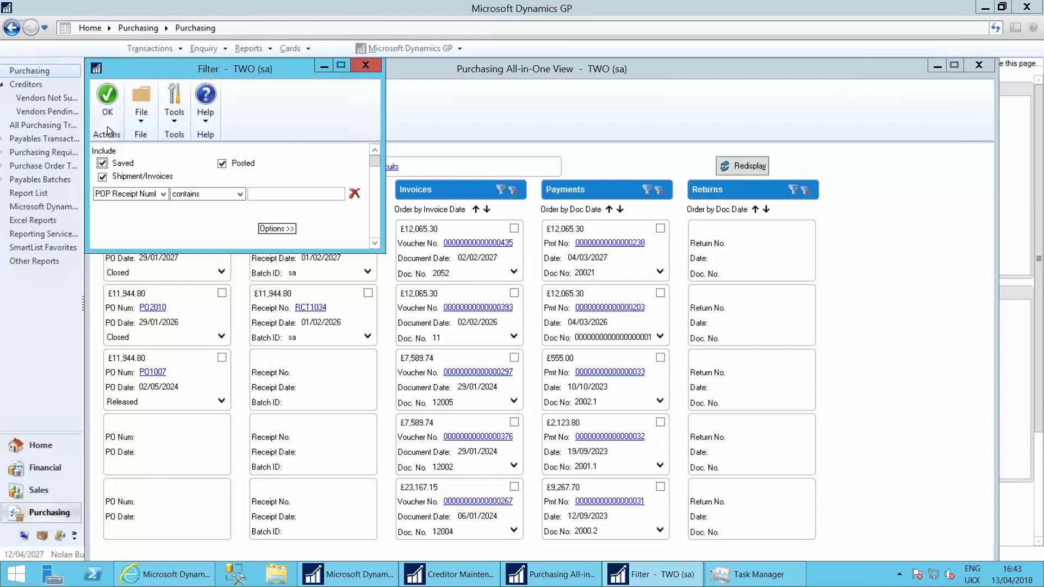
pyautogui.click(108, 98)
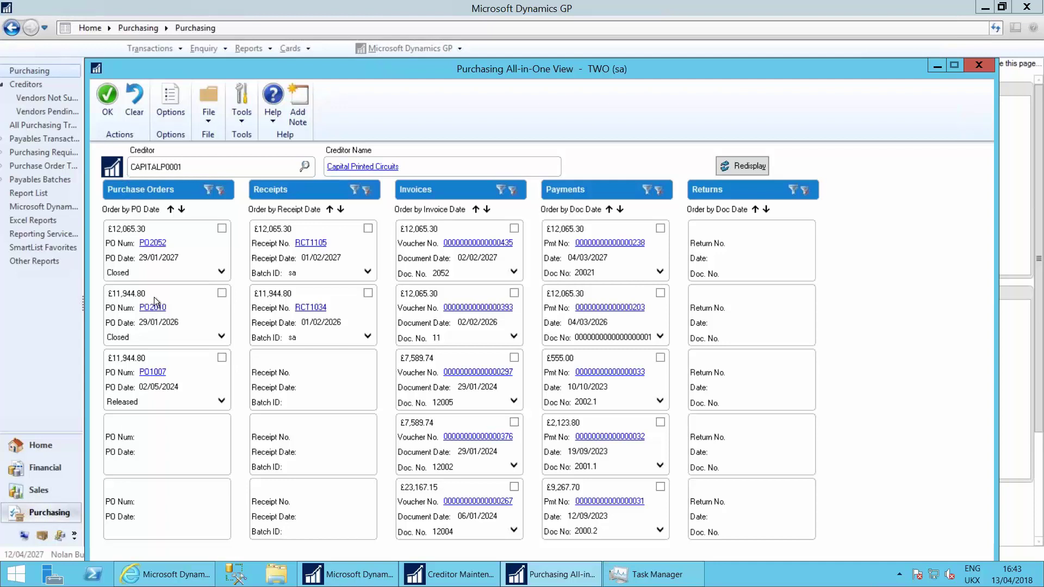
pyautogui.click(222, 293)
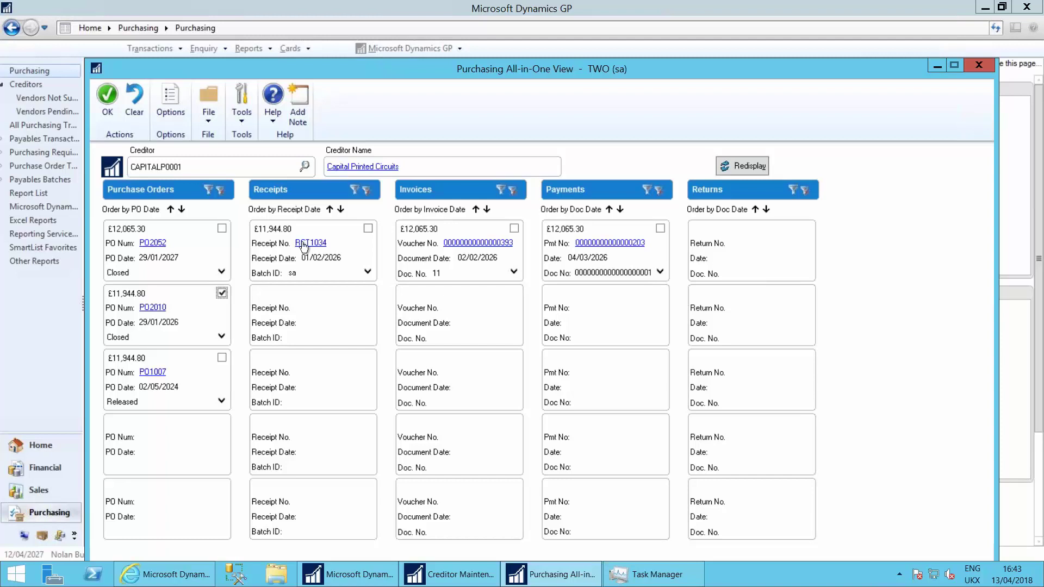
# Step: Inspect the invoice enquiry for receipt RCT1035 (£12,065.30, lines from PO2010) and close it
pyautogui.click(515, 249)
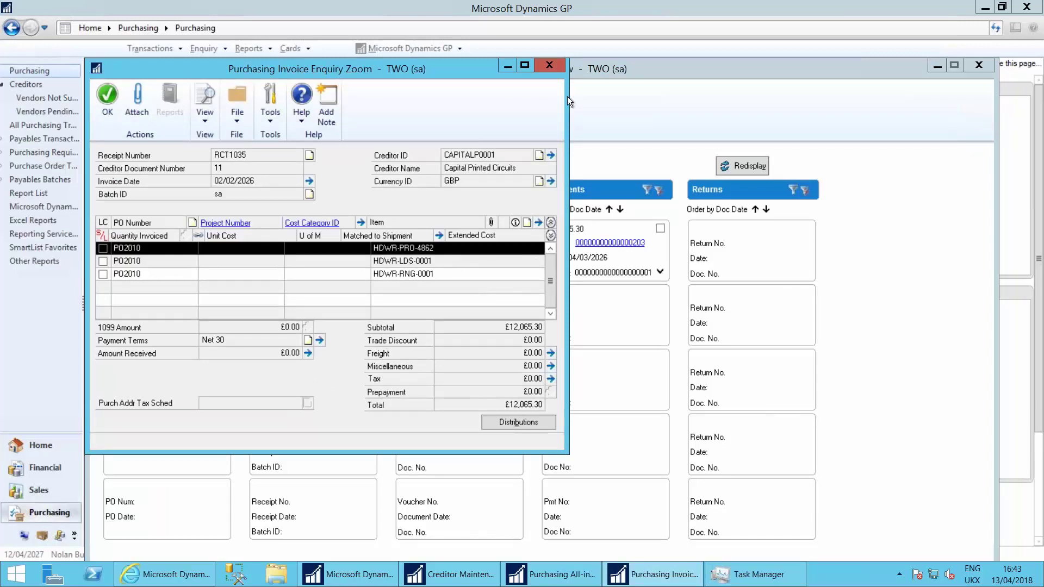
pyautogui.click(551, 65)
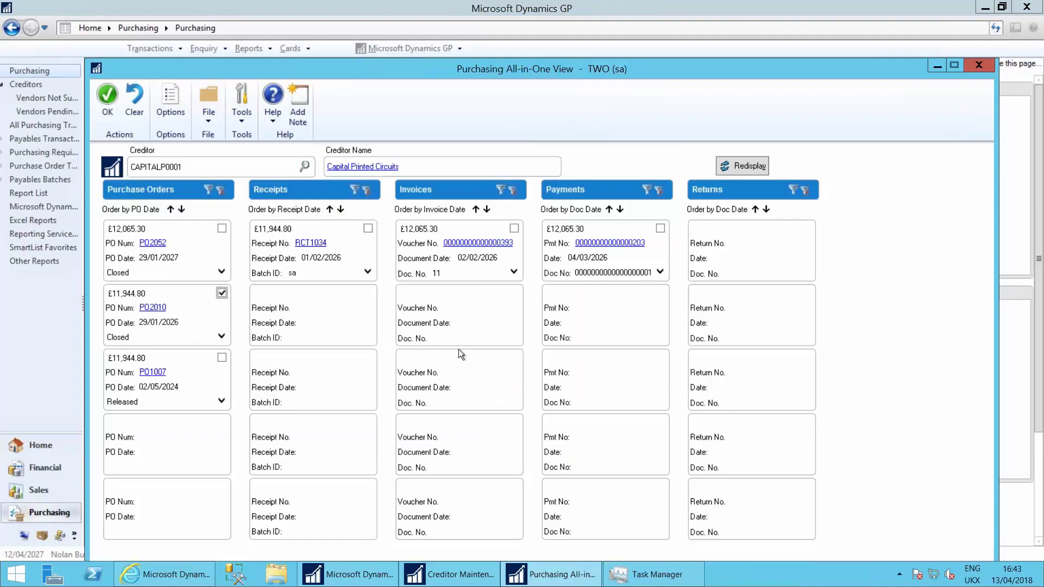
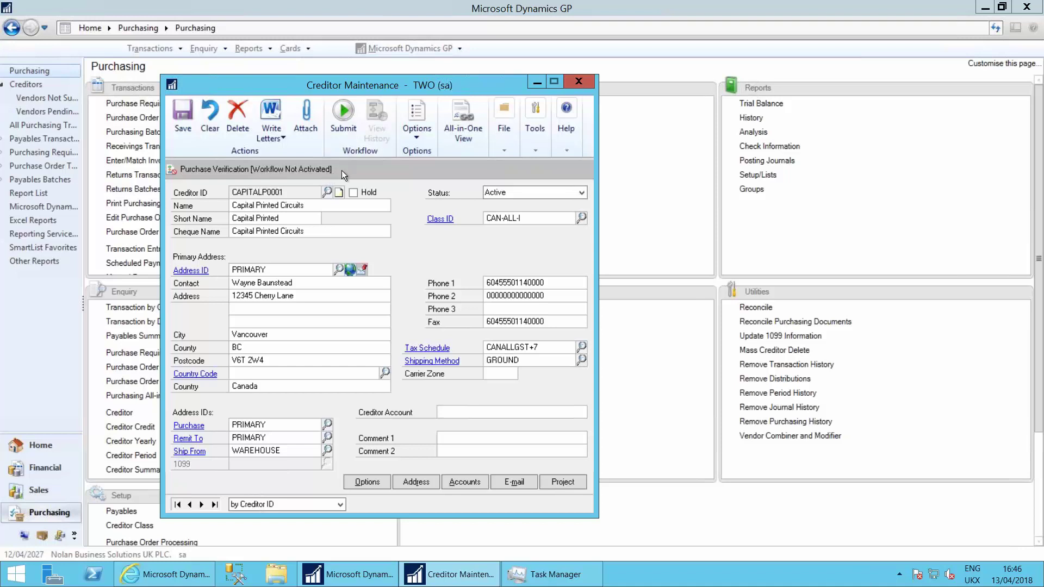
# Step: Close the Creditor Maintenance window holding the Capital Printed Circuits record
pyautogui.click(578, 82)
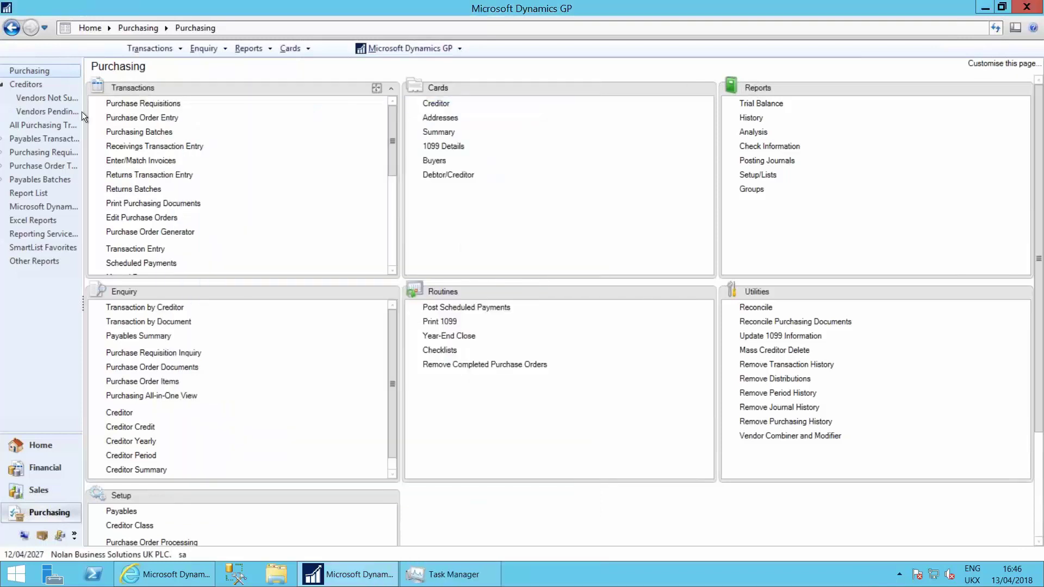
# Step: Show the Vendors Pending Approval list, with four creditors pending user action
pyautogui.click(38, 111)
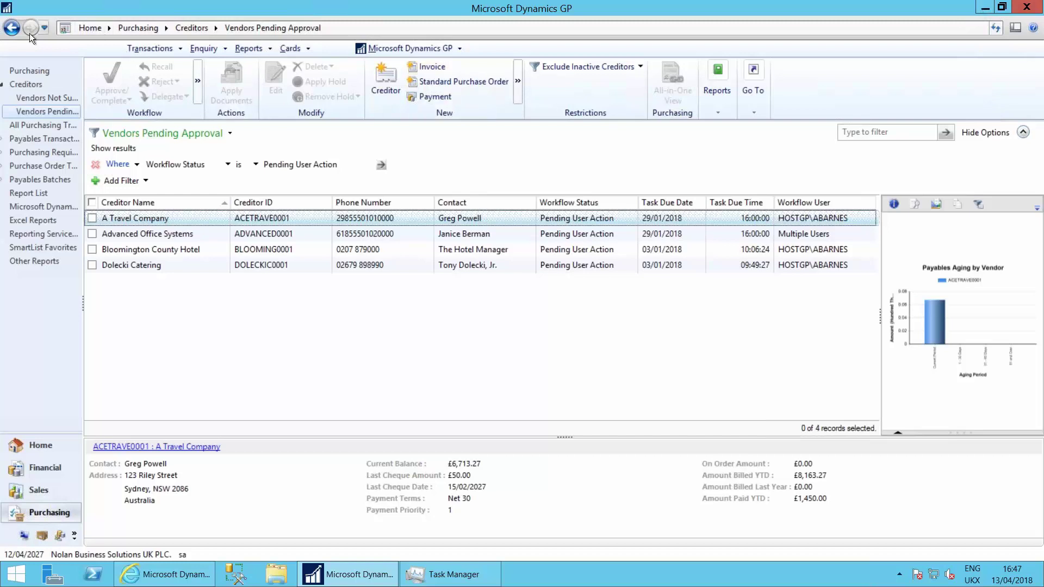
# Step: In Administration, look over the workflow e-mail settings, then open Workflow Maintenance
pyautogui.click(24, 535)
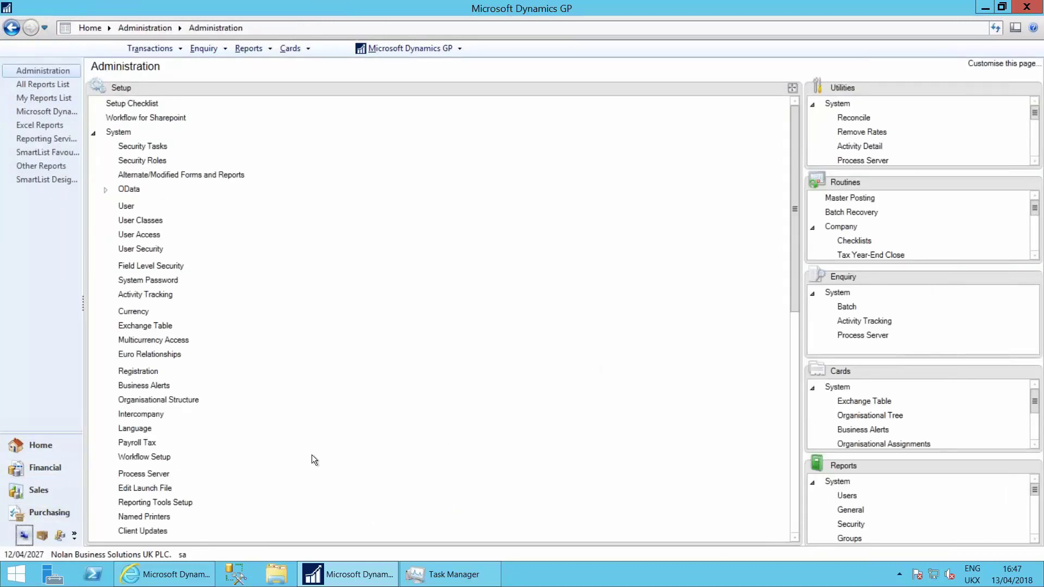
pyautogui.click(148, 457)
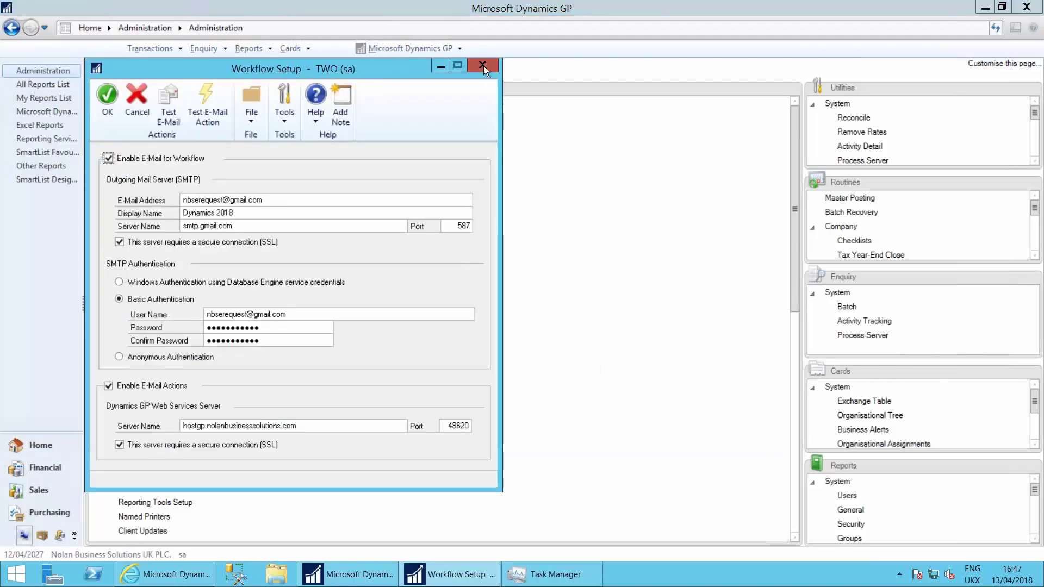
pyautogui.click(482, 66)
pyautogui.click(794, 517)
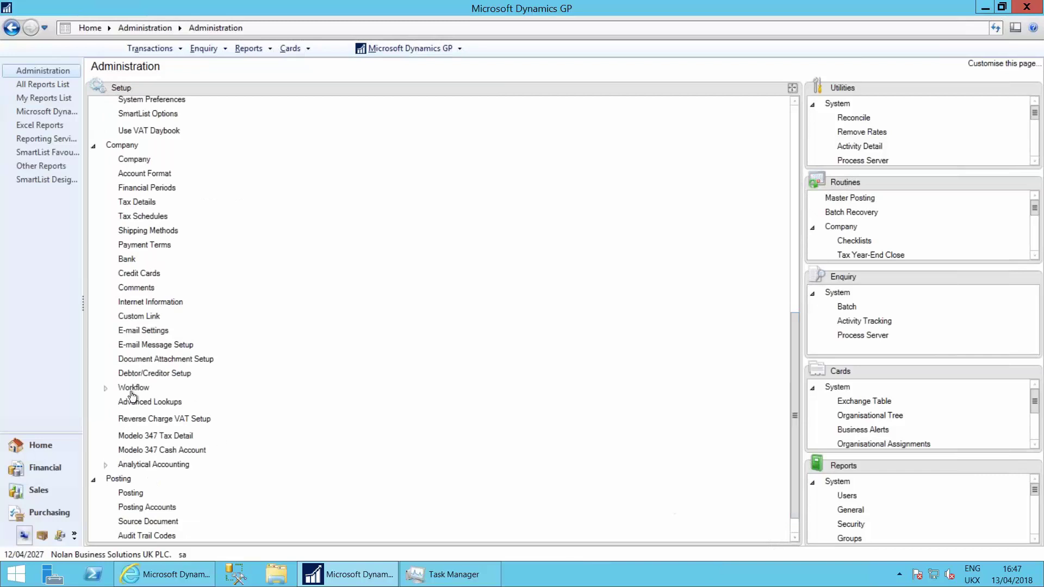
pyautogui.click(131, 390)
pyautogui.click(159, 403)
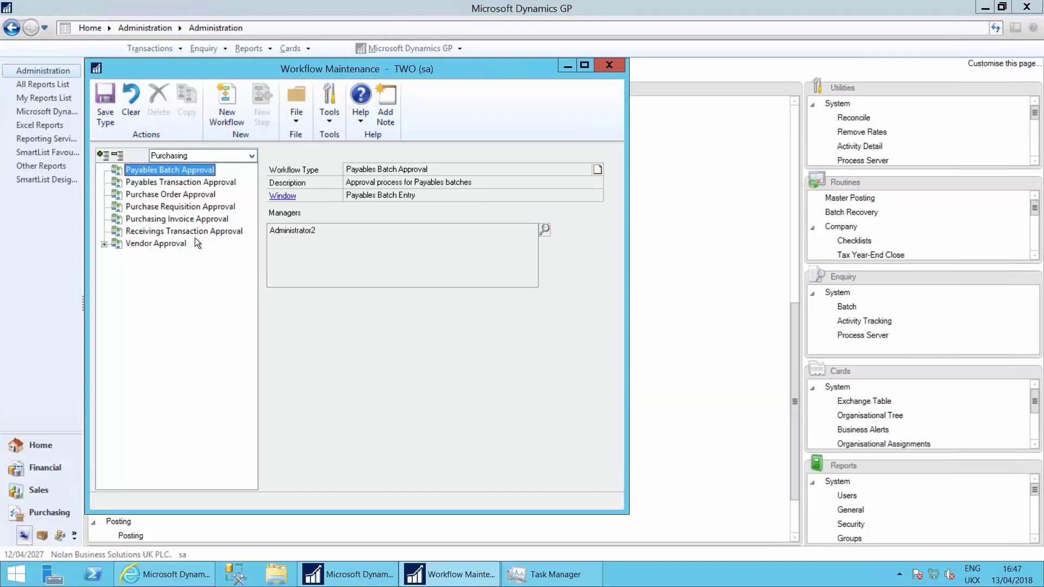
# Step: Browse the Financial, Sales and Project module workflows, then select the Purchasing module
pyautogui.click(252, 156)
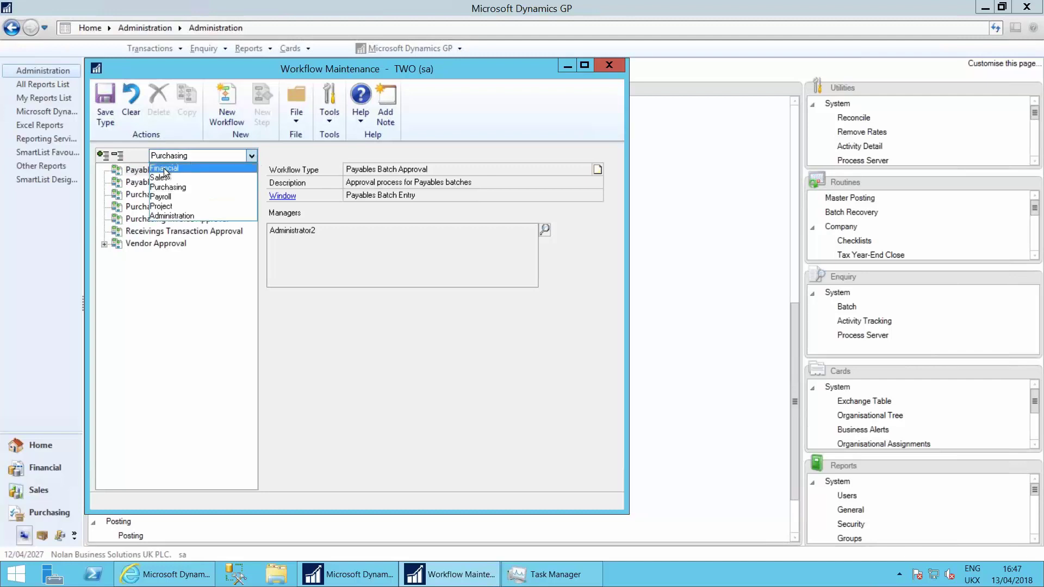
pyautogui.click(168, 168)
pyautogui.click(251, 156)
pyautogui.click(172, 177)
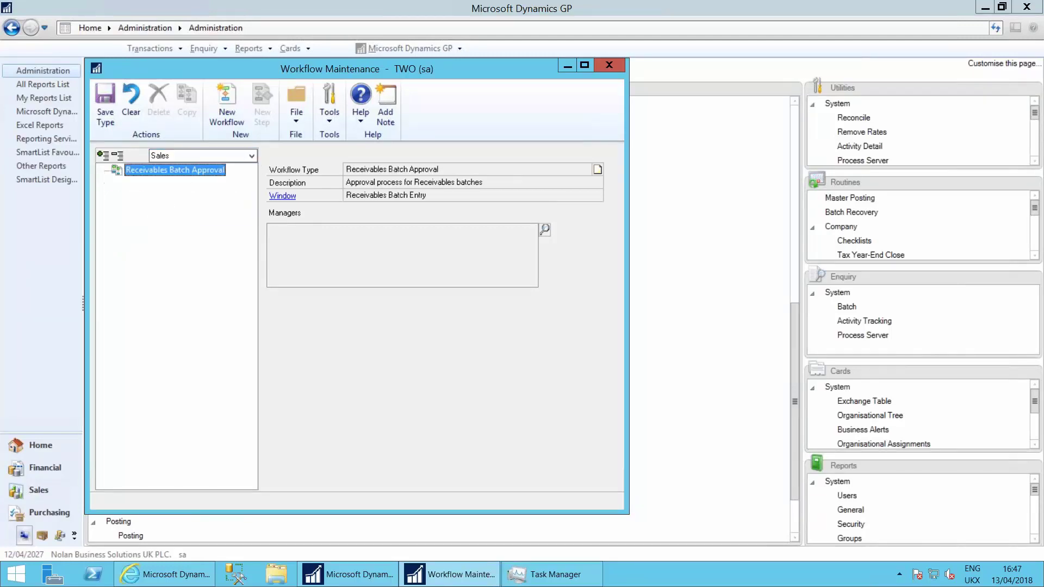
pyautogui.click(253, 158)
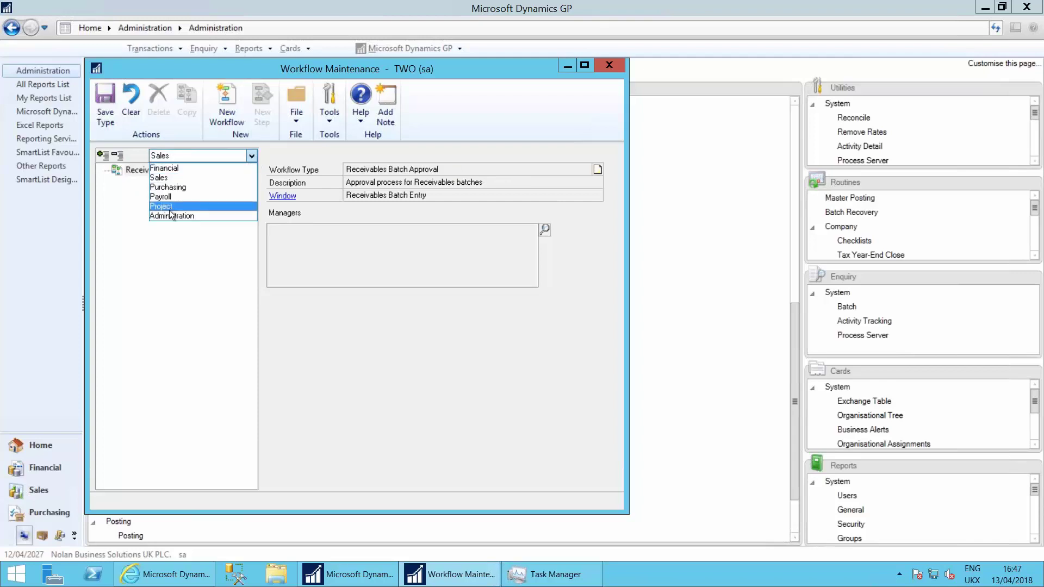
pyautogui.click(168, 207)
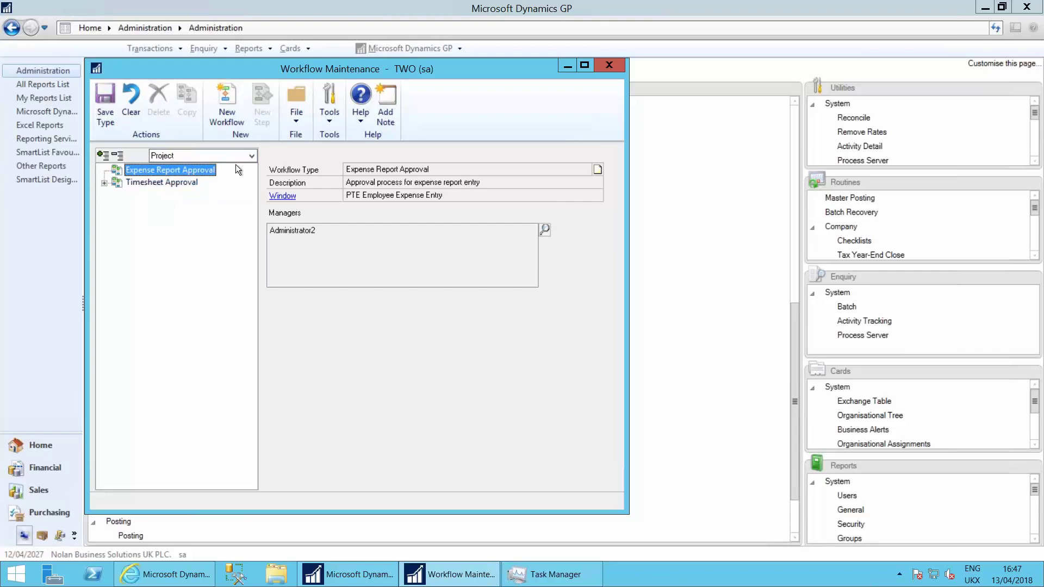
pyautogui.click(250, 156)
pyautogui.click(183, 185)
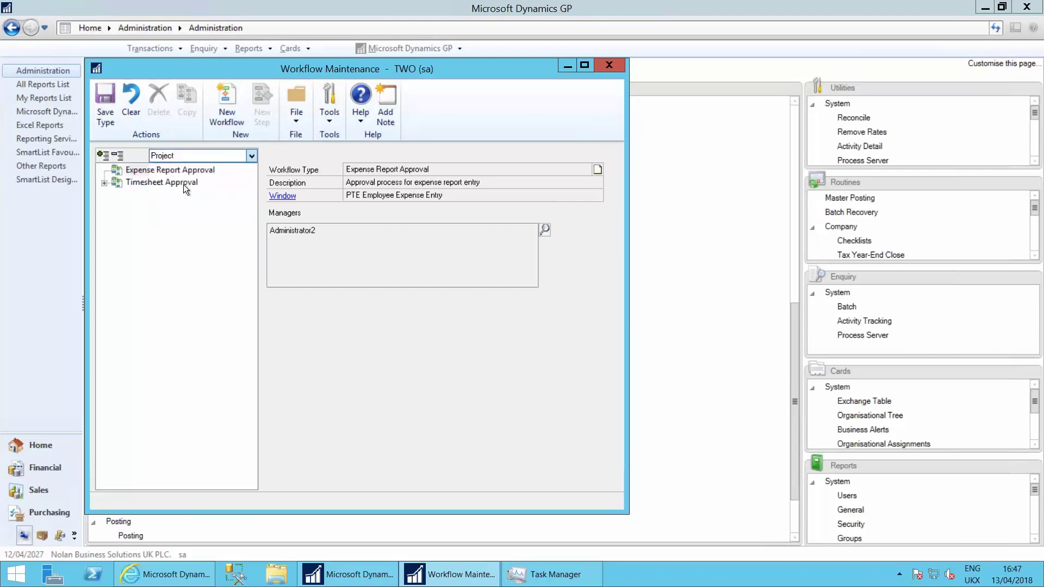
# Step: Open the All New Suppliers step of the Purchase Verification vendor approval workflow
pyautogui.click(156, 244)
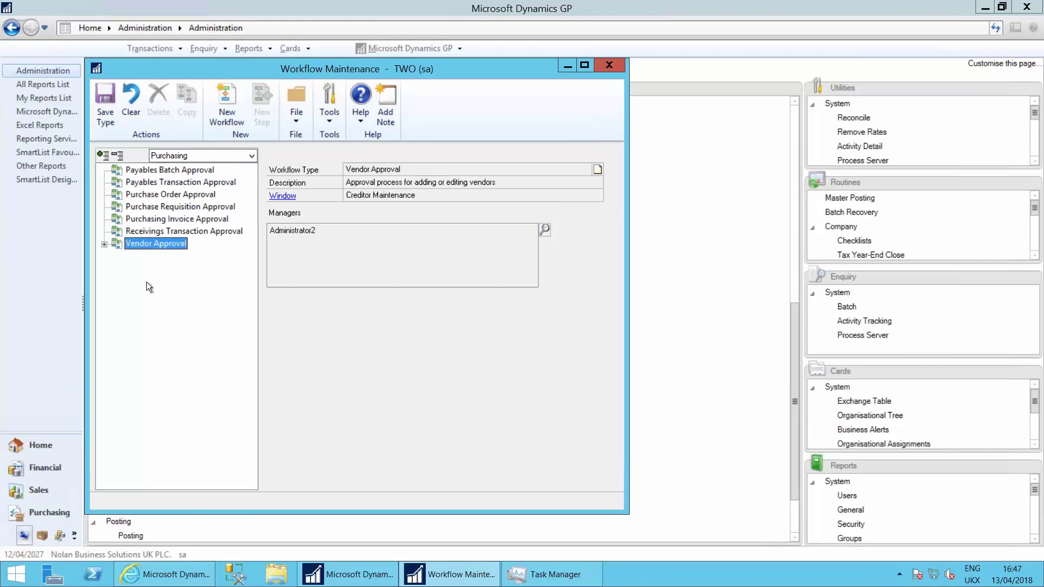
pyautogui.click(102, 245)
pyautogui.click(172, 255)
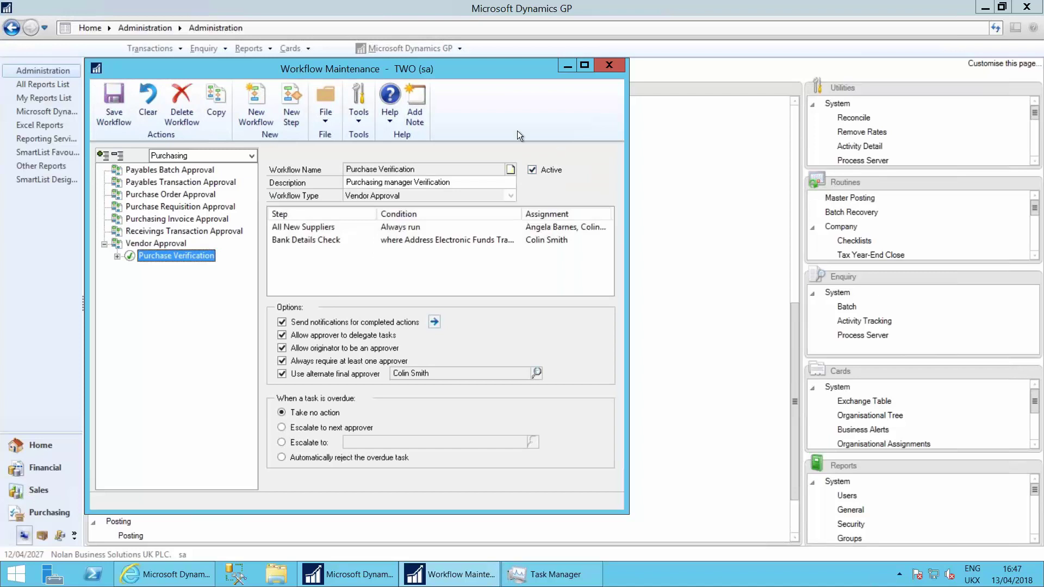
pyautogui.click(311, 227)
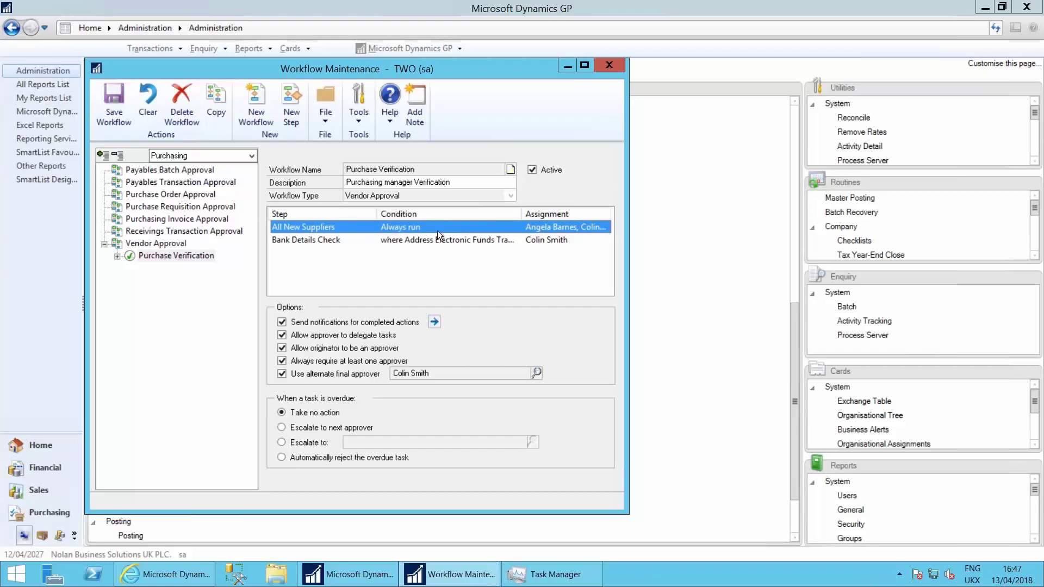
pyautogui.doubleClick(471, 226)
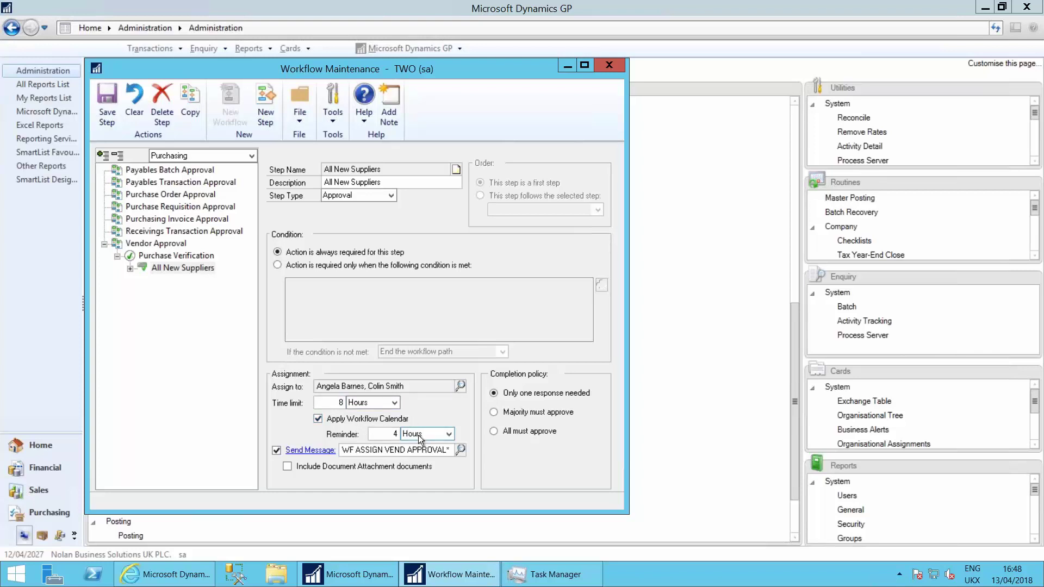
# Step: Note the All New Suppliers notification message, then open the Bank Details Check step
pyautogui.click(409, 452)
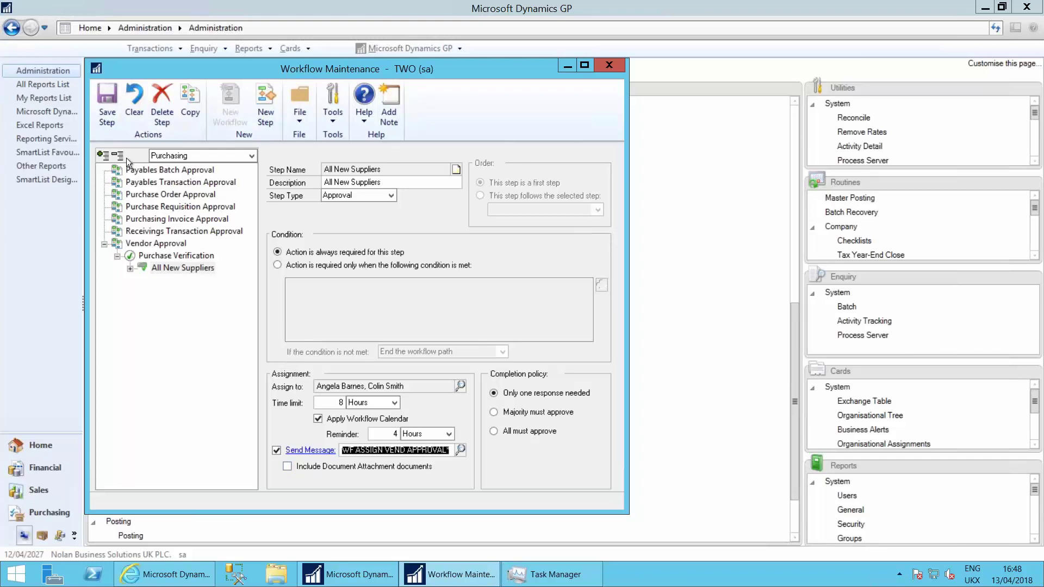
pyautogui.click(172, 255)
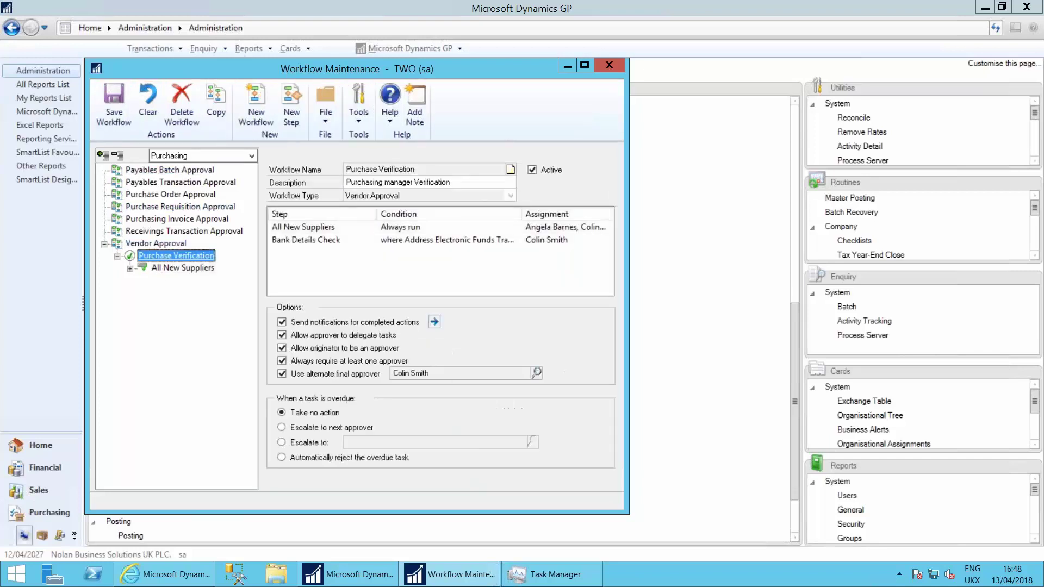
pyautogui.click(288, 242)
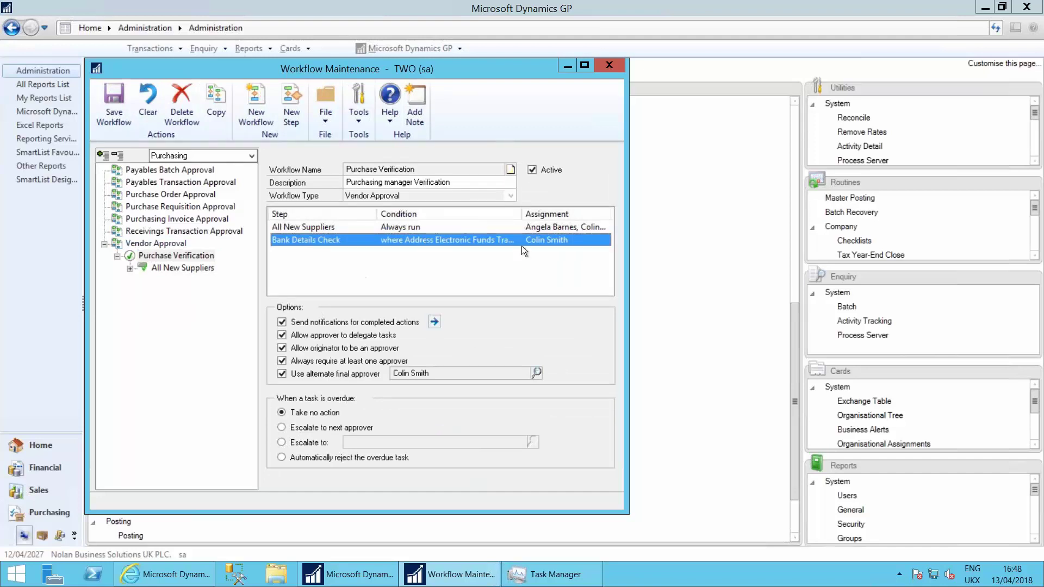
pyautogui.doubleClick(326, 241)
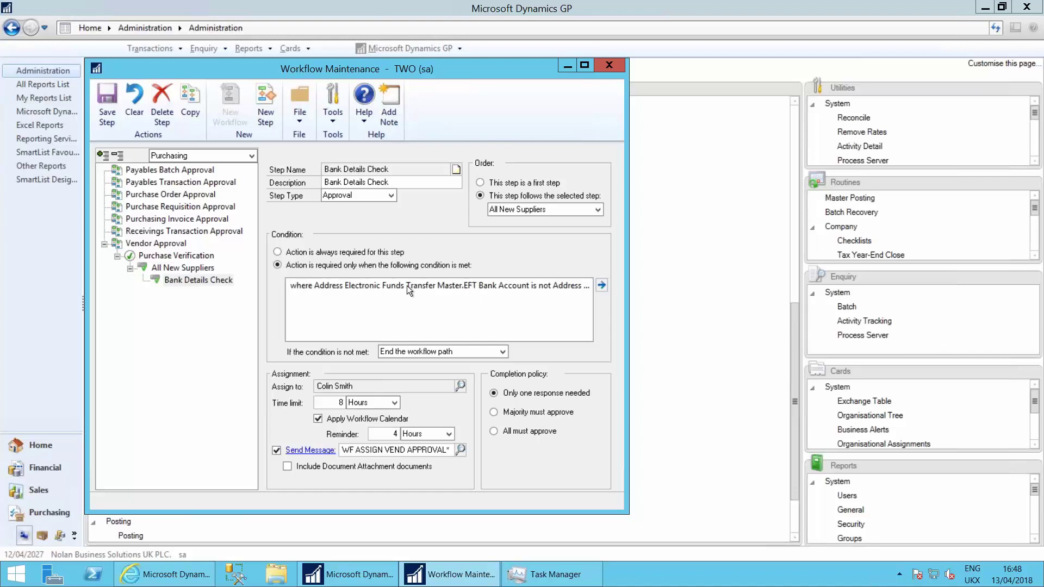
# Step: Review the changed EFT Bank Account condition in the Condition Editor without changes
pyautogui.click(501, 286)
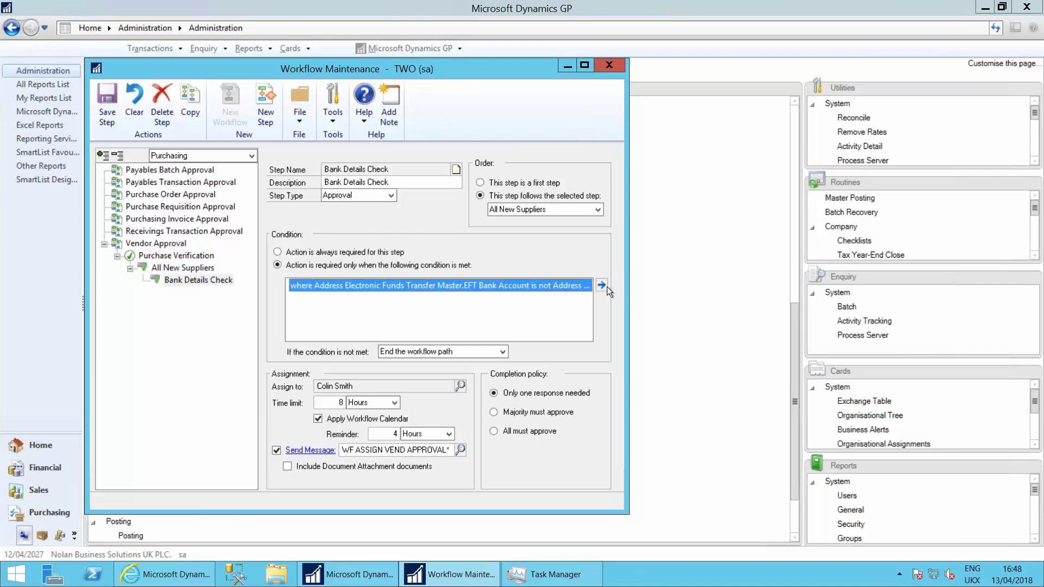
pyautogui.click(602, 286)
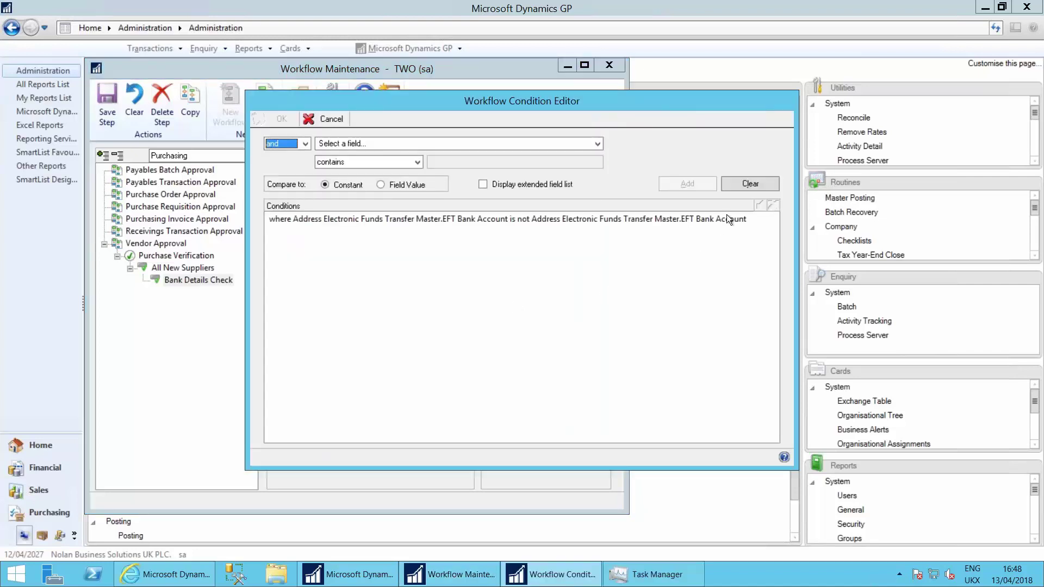
pyautogui.click(726, 215)
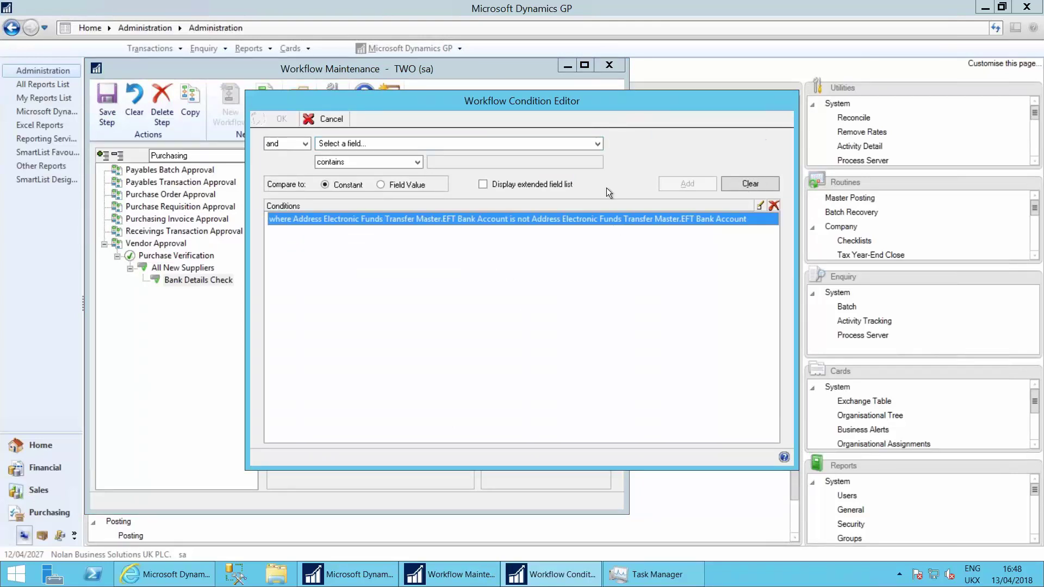
pyautogui.click(315, 120)
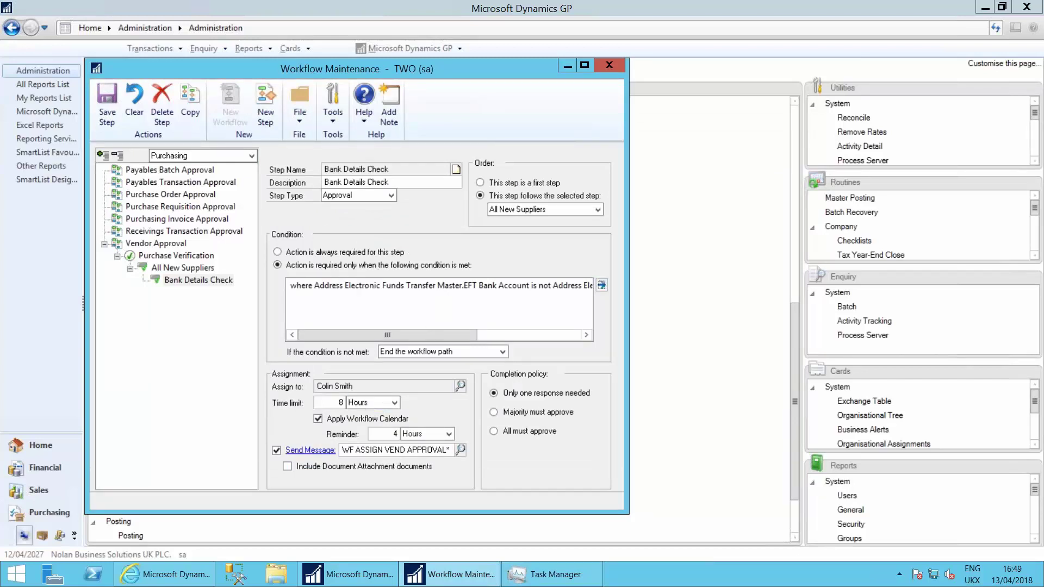
# Step: Start opening the step's Send Message setup, dismissing the mail server logon prompt
pyautogui.click(401, 450)
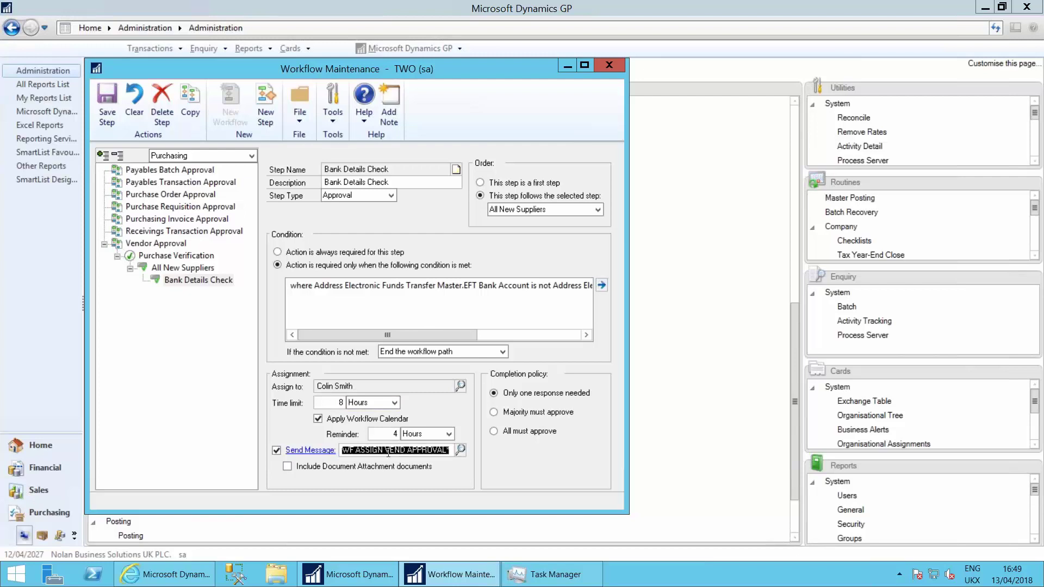
pyautogui.click(324, 451)
pyautogui.click(622, 327)
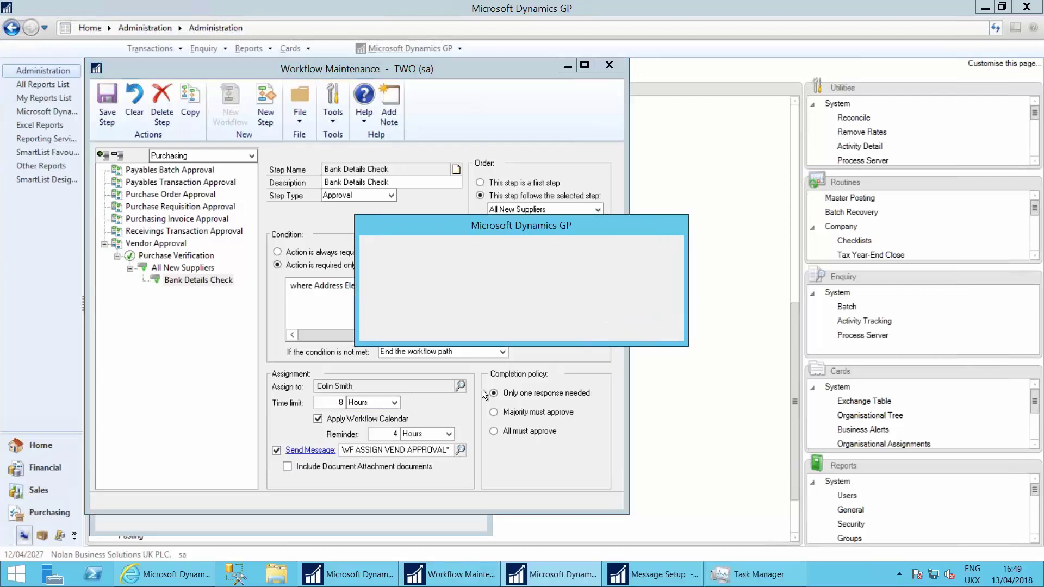
# Step: Review the WF ASSIGN VEND APPROVAL subject and body, including step name, deadline and drill-down lines
pyautogui.click(511, 328)
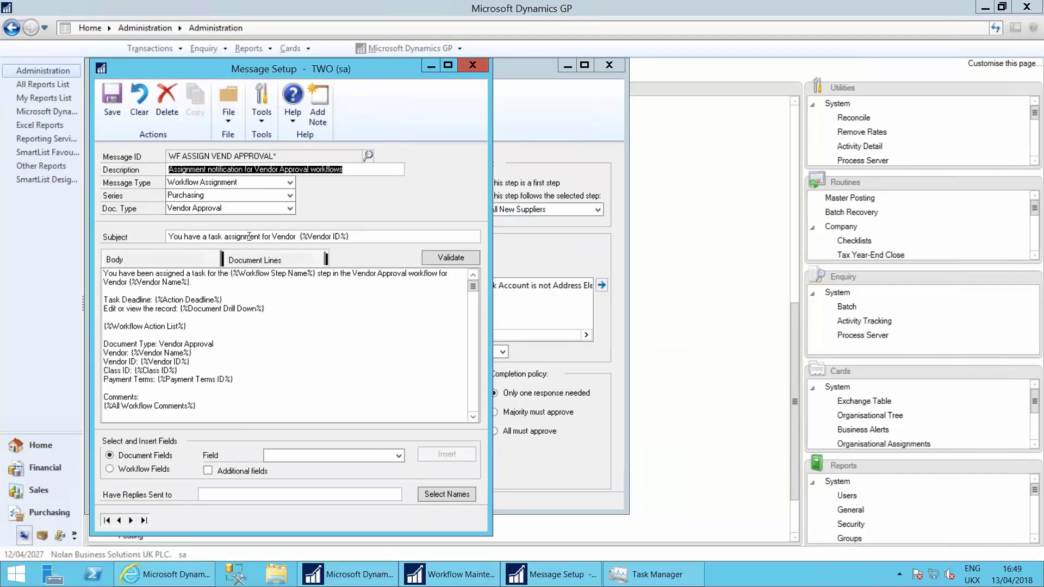
pyautogui.click(349, 236)
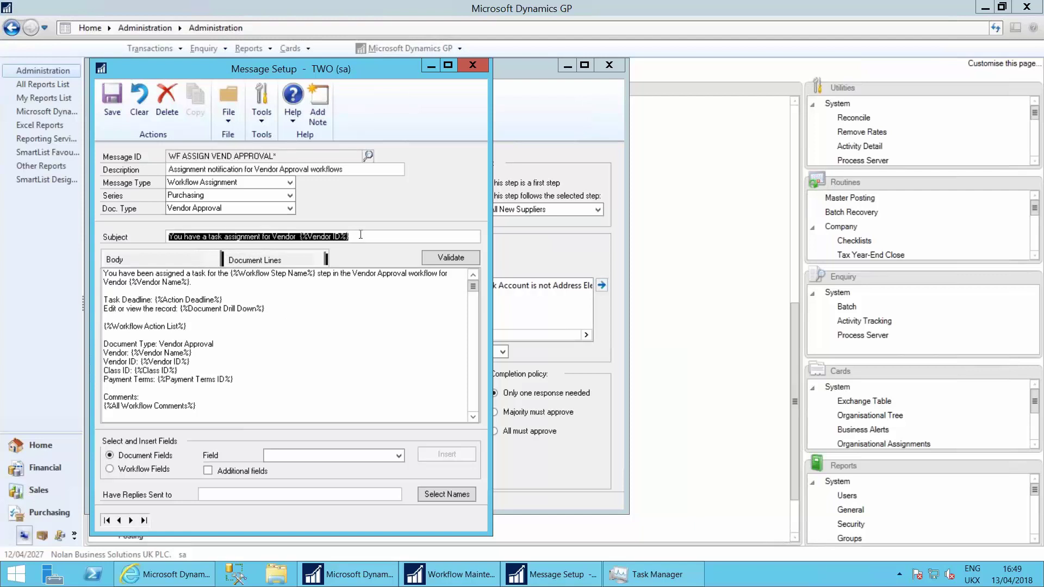
pyautogui.click(361, 235)
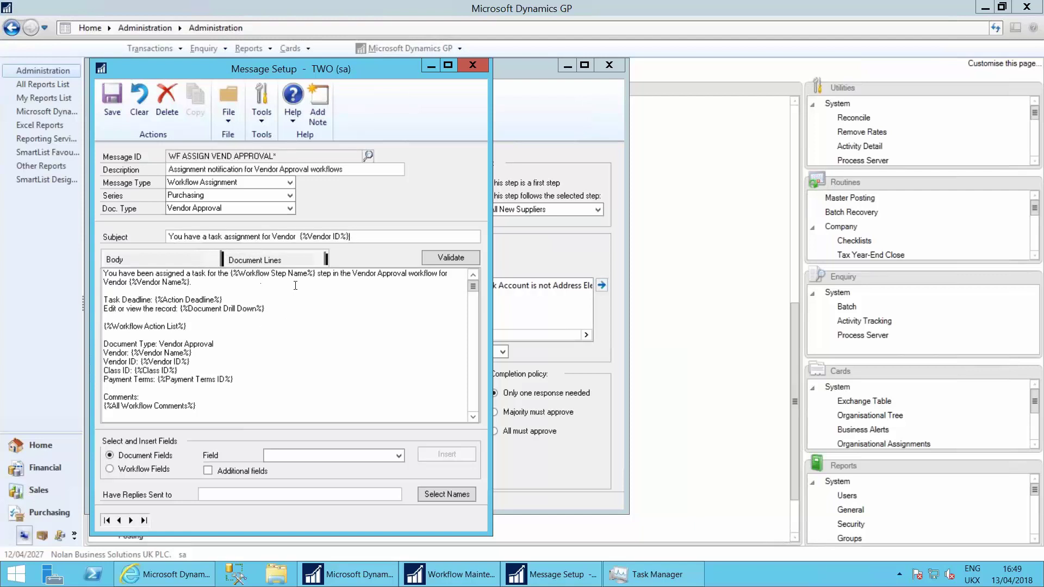
pyautogui.moveTo(258, 274); pyautogui.dragTo(271, 274)
pyautogui.moveTo(182, 305); pyautogui.dragTo(265, 317)
pyautogui.click(270, 311)
pyautogui.scroll(-1, 217, 356)
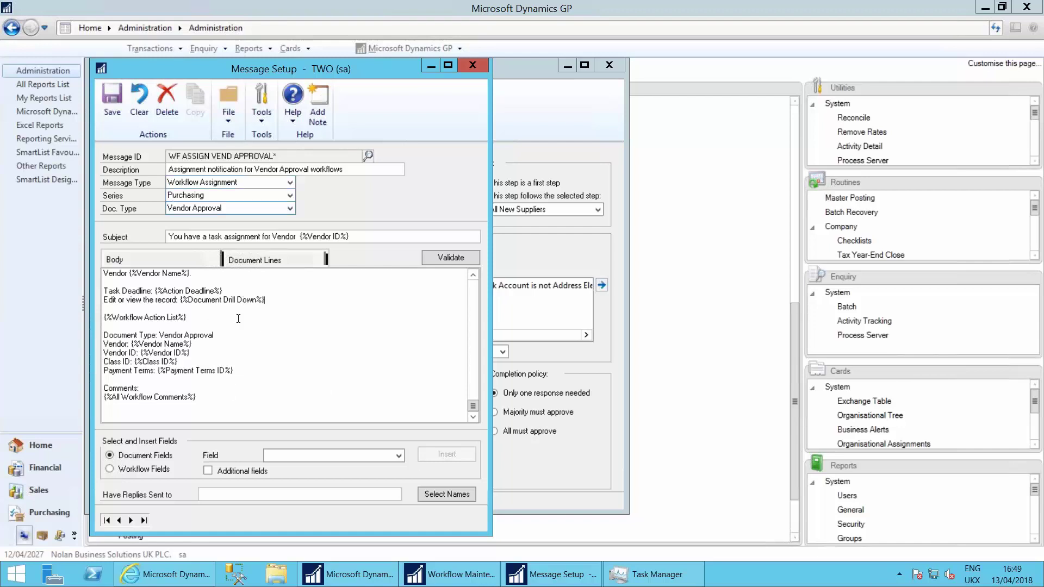
# Step: Close Message Setup and Workflow Maintenance without saving, then minimise the remote session
pyautogui.click(473, 64)
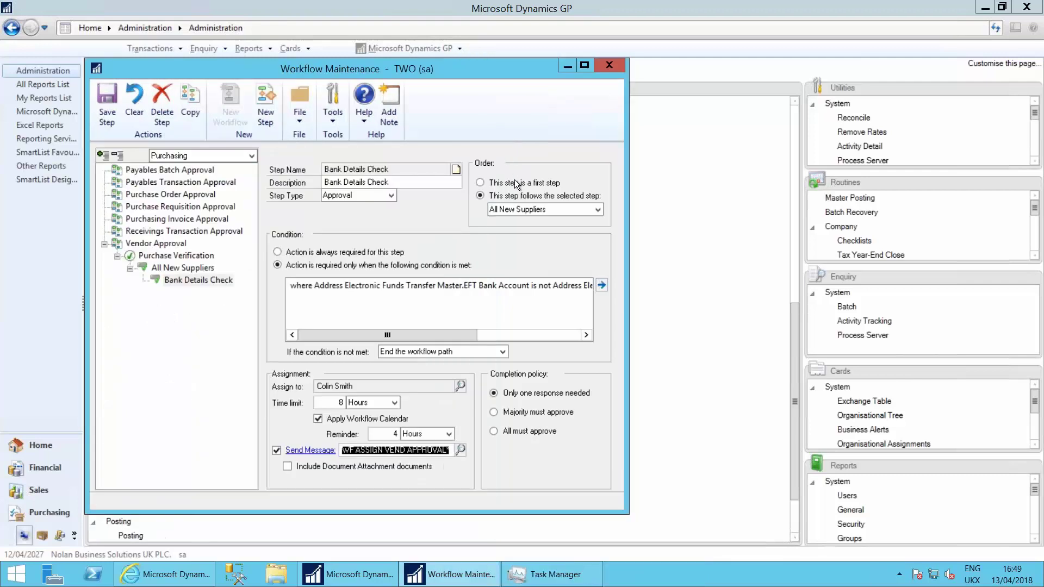
pyautogui.click(609, 64)
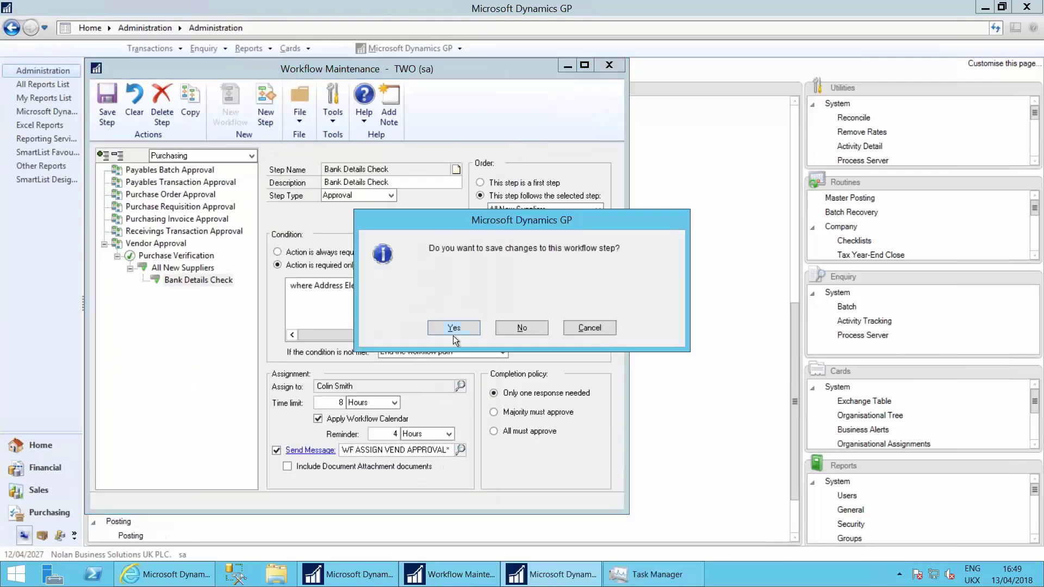
pyautogui.click(531, 328)
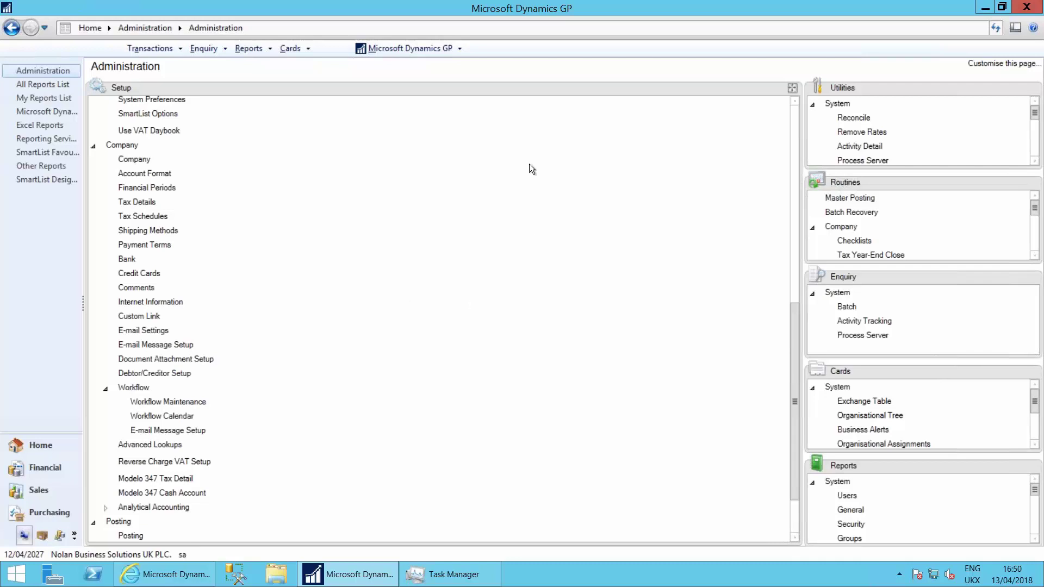
pyautogui.click(656, 4)
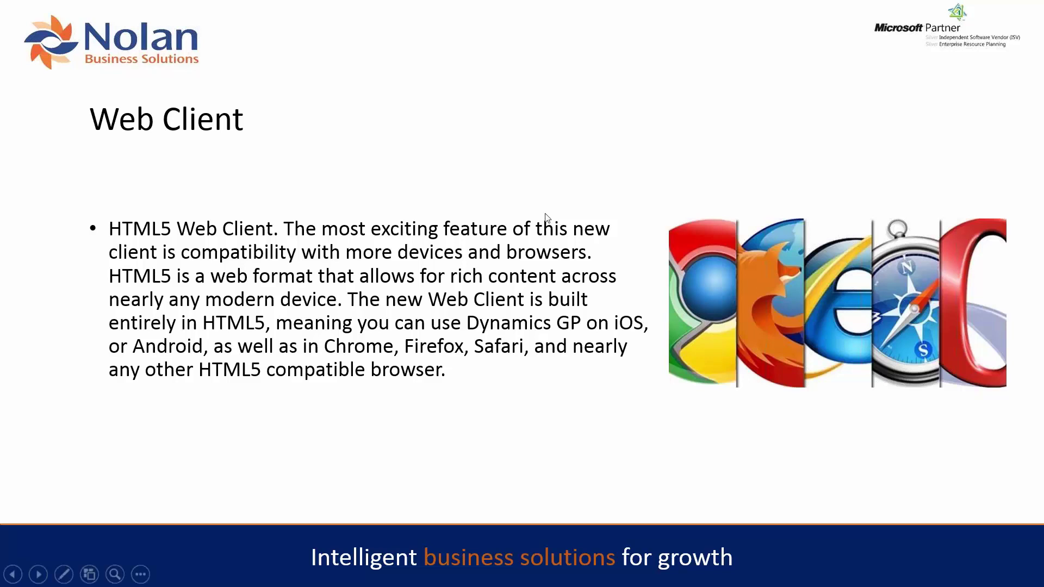
# Step: End the Web Client slide show and switch to the browser showing the Dynamics GP web client
pyautogui.press('Escape')
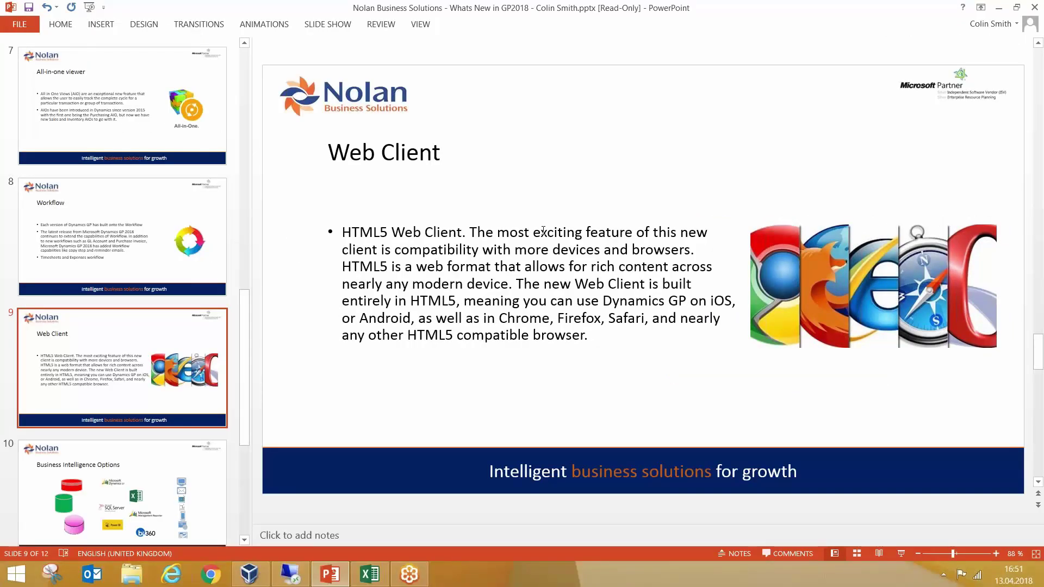
pyautogui.click(277, 575)
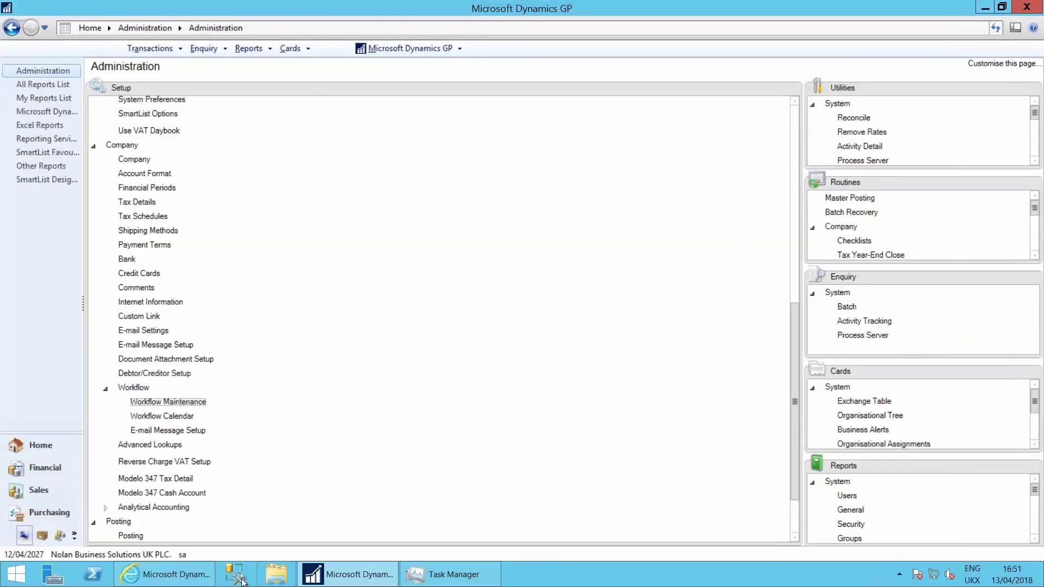
pyautogui.click(166, 575)
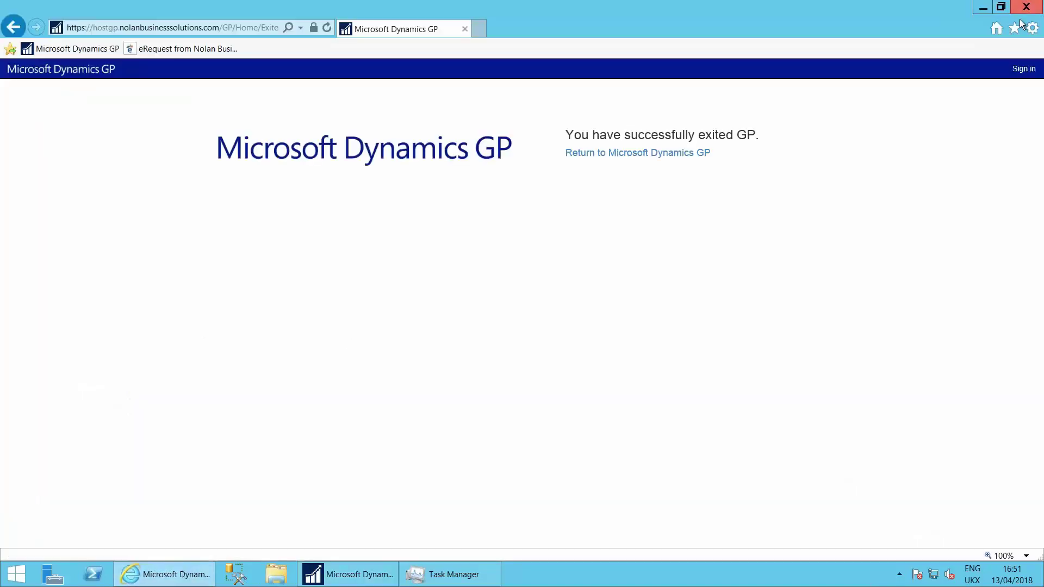
# Step: Sign in to the Dynamics GP web client with the prefilled user name and password
pyautogui.click(1018, 73)
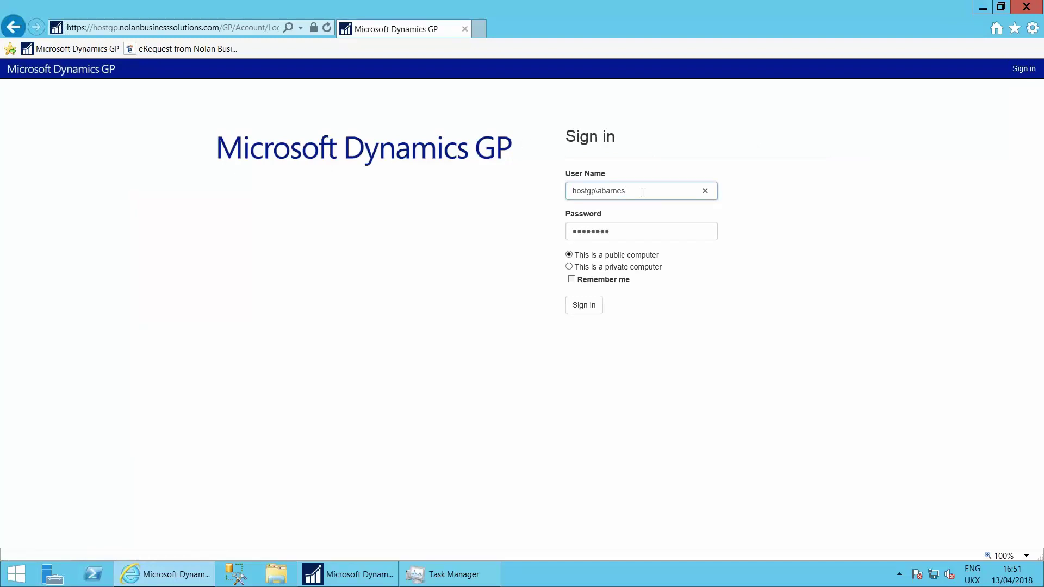
pyautogui.click(627, 231)
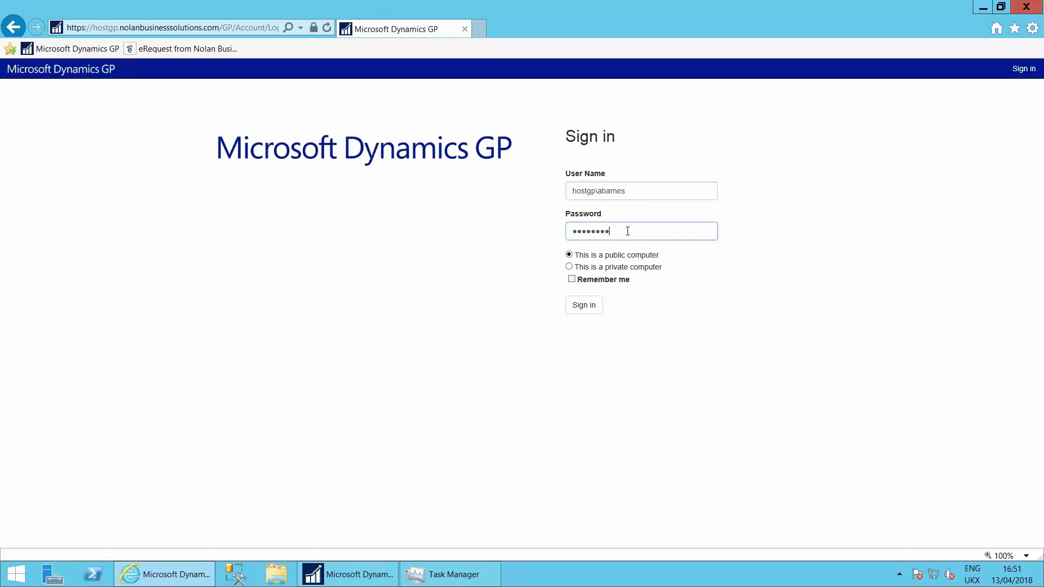
pyautogui.click(646, 193)
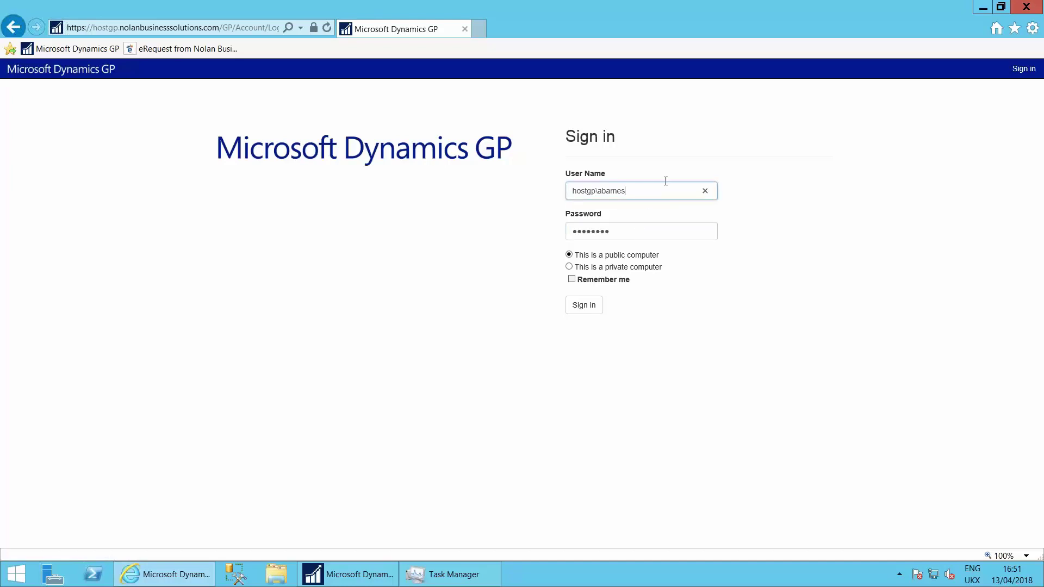
pyautogui.click(575, 306)
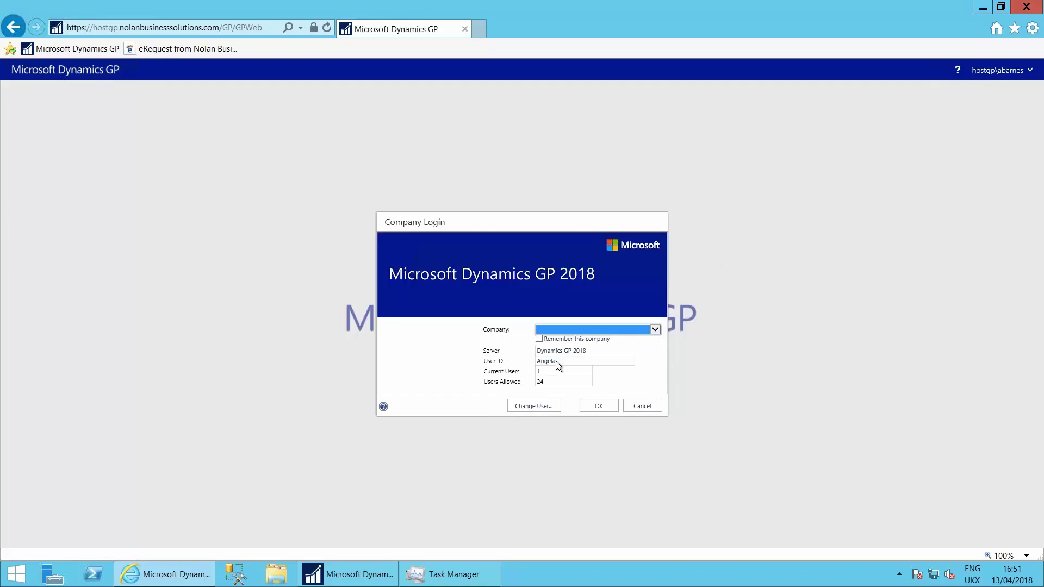
# Step: Log into Nolan Business Solutions UK PLC. and dismiss the sample-company notice
pyautogui.click(575, 329)
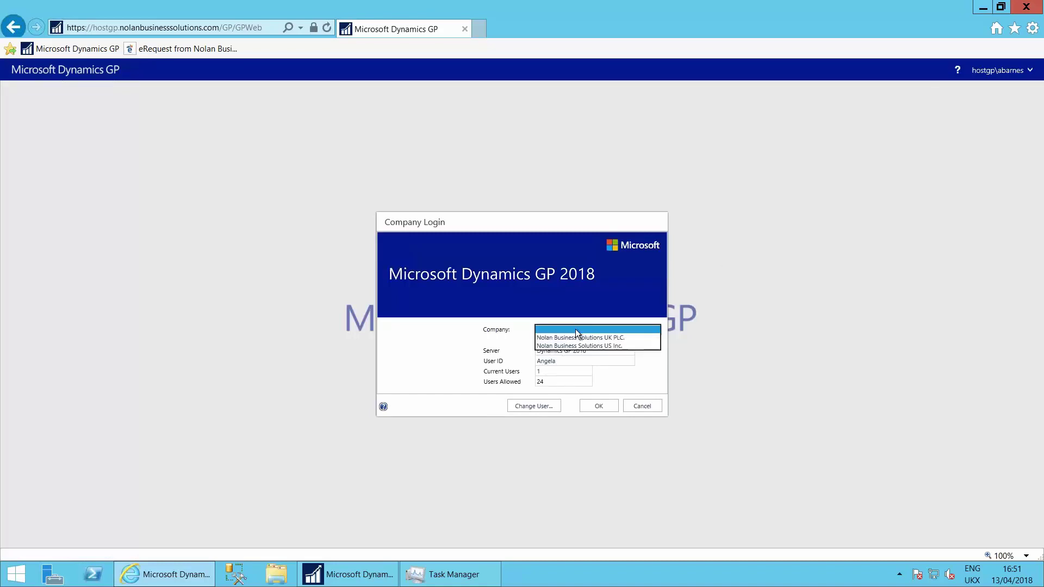
pyautogui.click(578, 338)
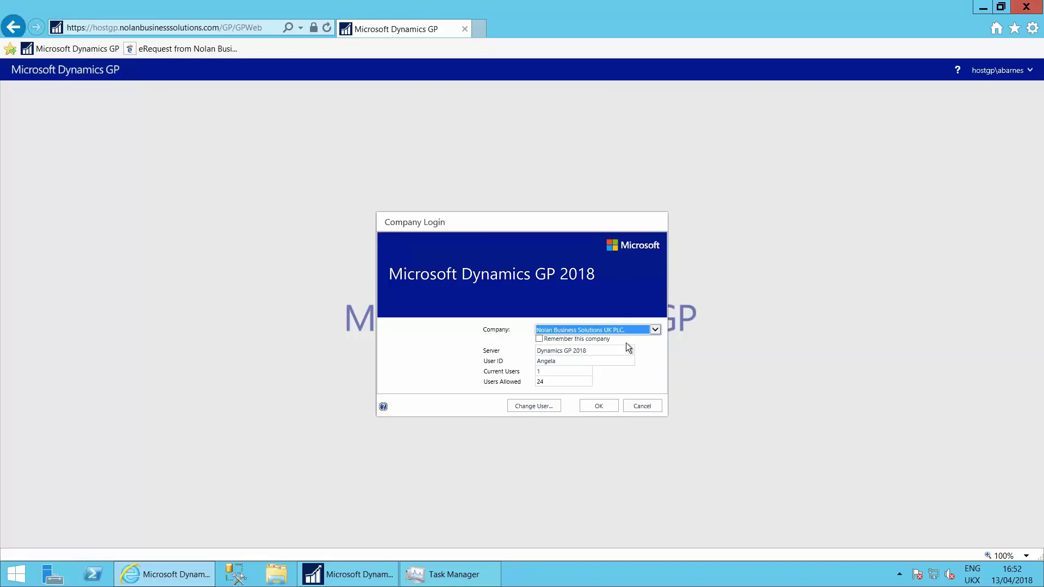
pyautogui.click(657, 329)
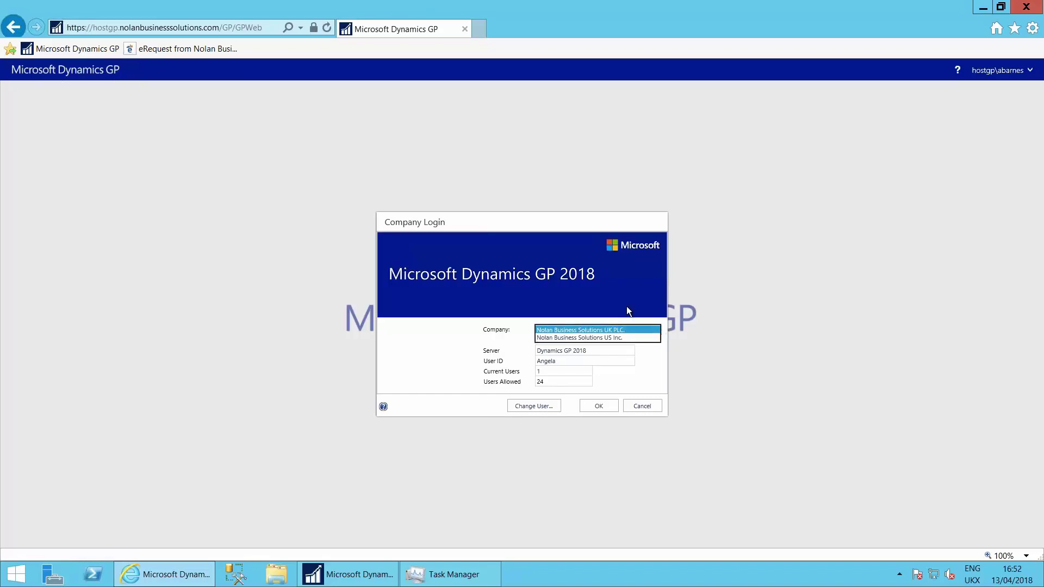
pyautogui.click(625, 326)
pyautogui.click(601, 408)
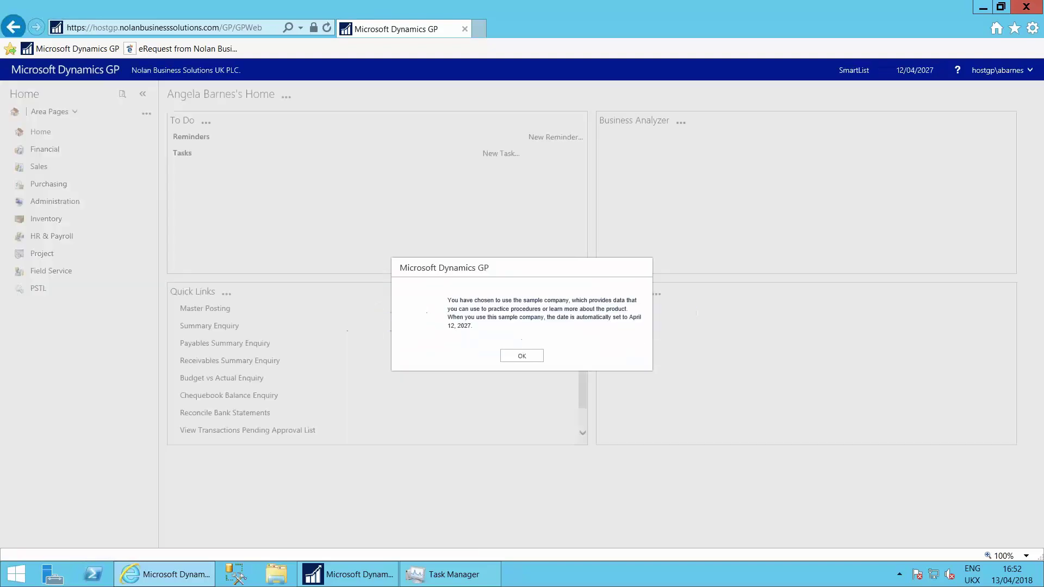
pyautogui.click(521, 356)
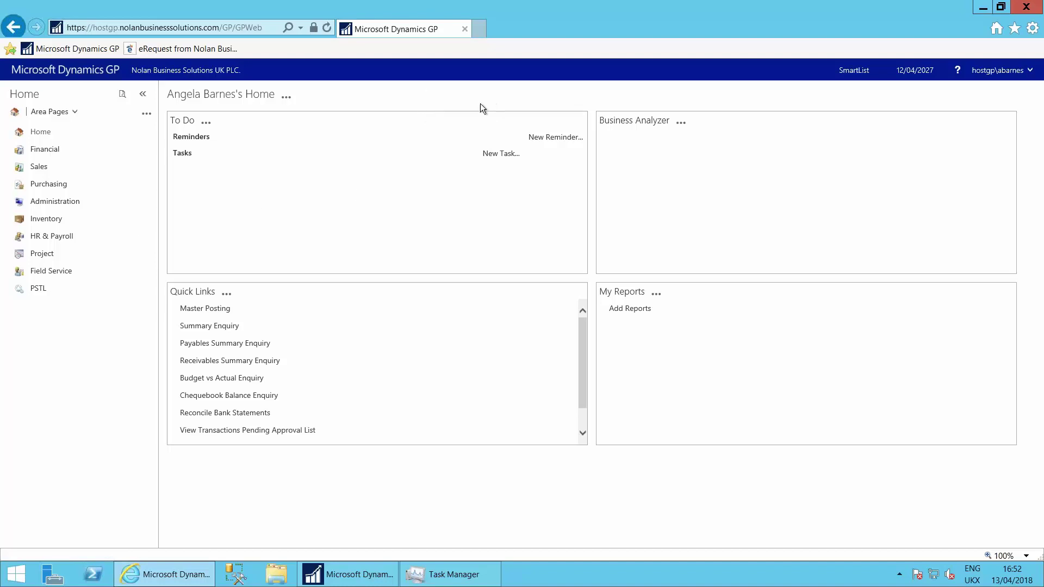
# Step: Open Receivables Transaction Enquiry - Debtor via Sales > Enquiry > Transaction by Debtor
pyautogui.click(37, 168)
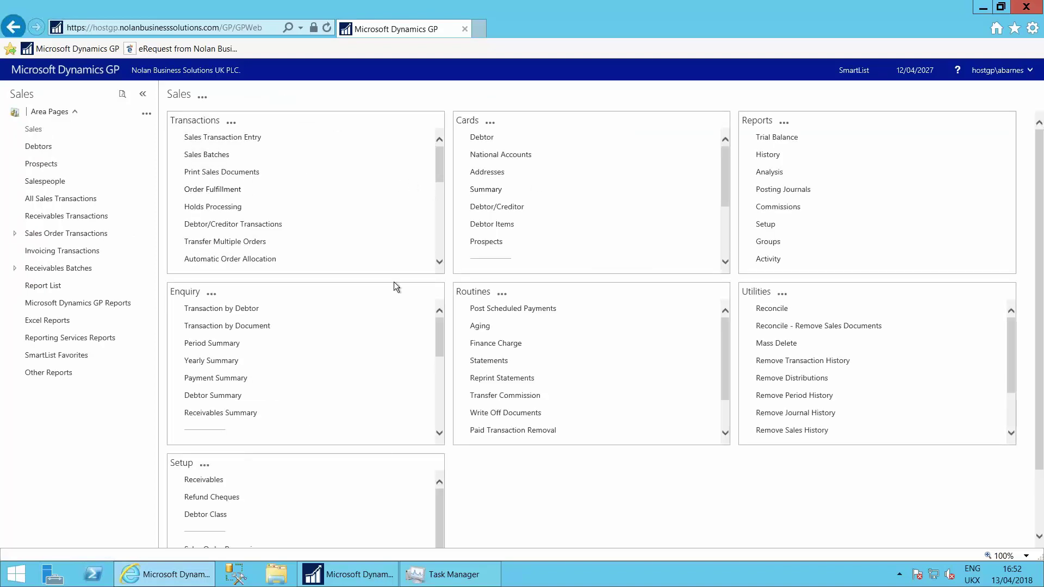
pyautogui.click(239, 309)
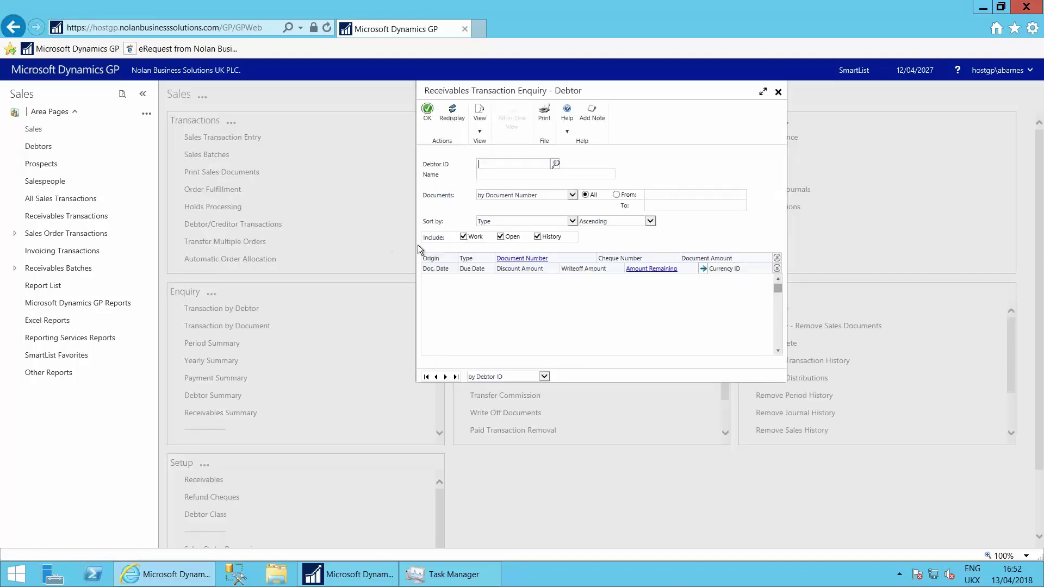
# Step: Load debtor ADVANCED0001 (Advanced Paper Co.) into the receivables transaction enquiry
pyautogui.write('AD')
pyautogui.hotkey('alt', 'd')
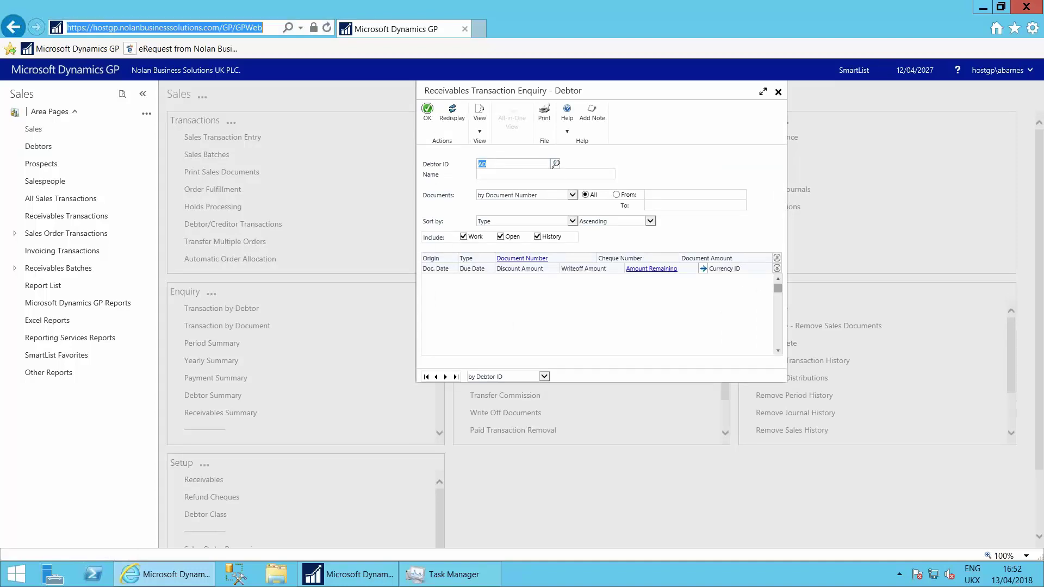
pyautogui.click(556, 164)
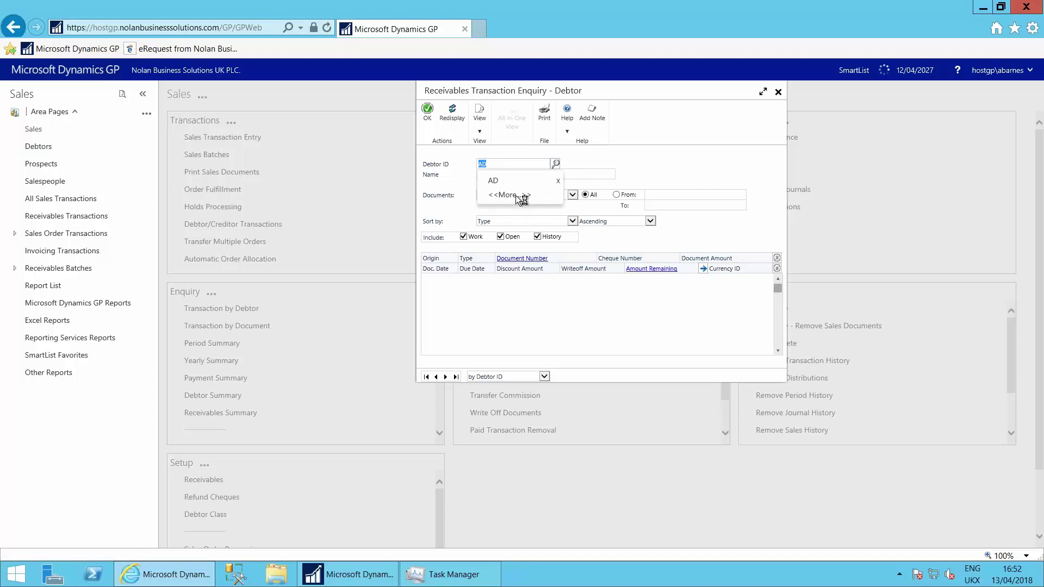
pyautogui.click(516, 195)
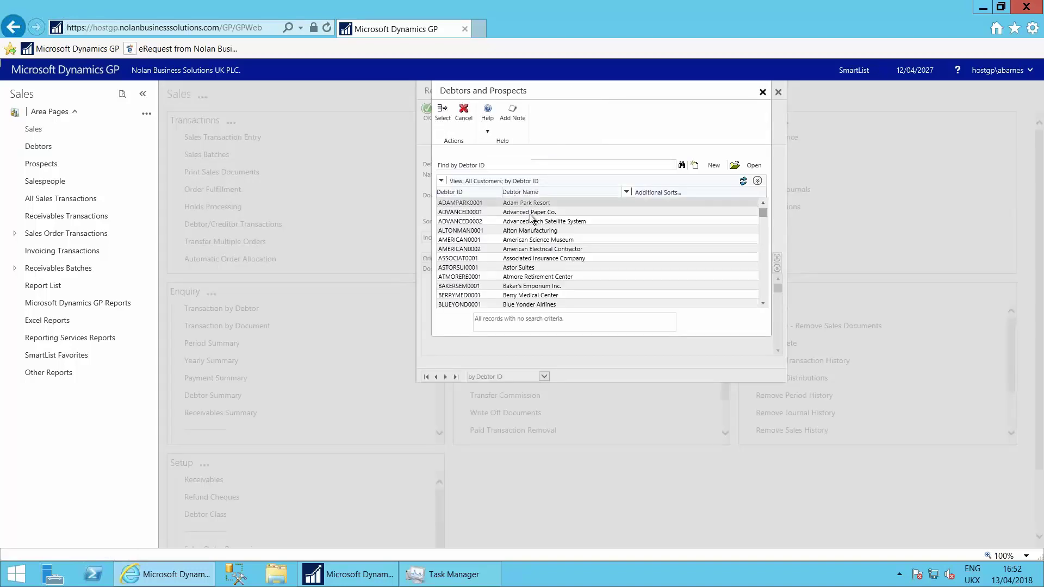
pyautogui.click(530, 213)
pyautogui.doubleClick(529, 213)
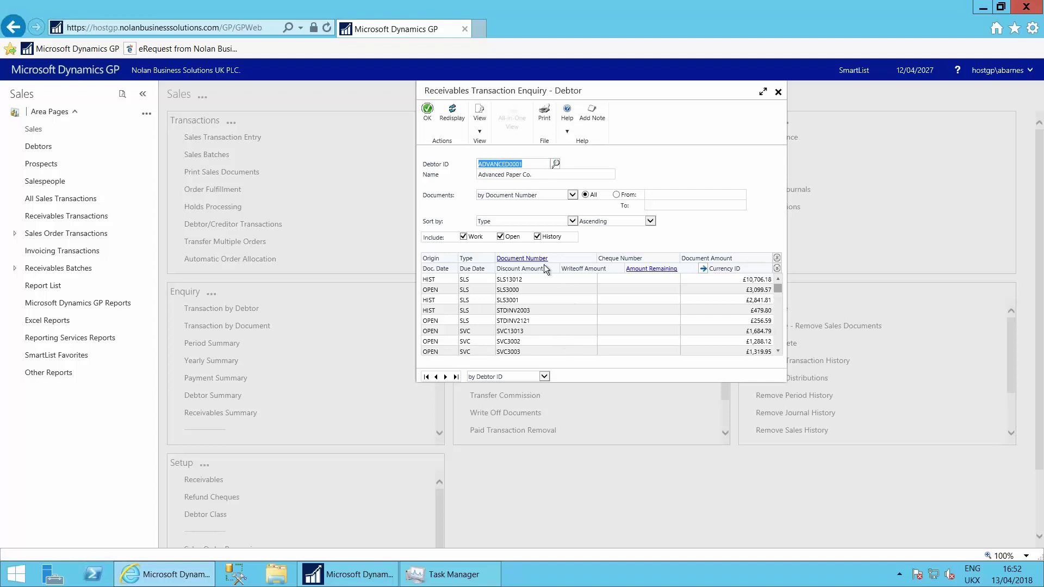
# Step: Redisplay the list without history and open invoice STDINV2121's details
pyautogui.click(539, 238)
pyautogui.click(452, 113)
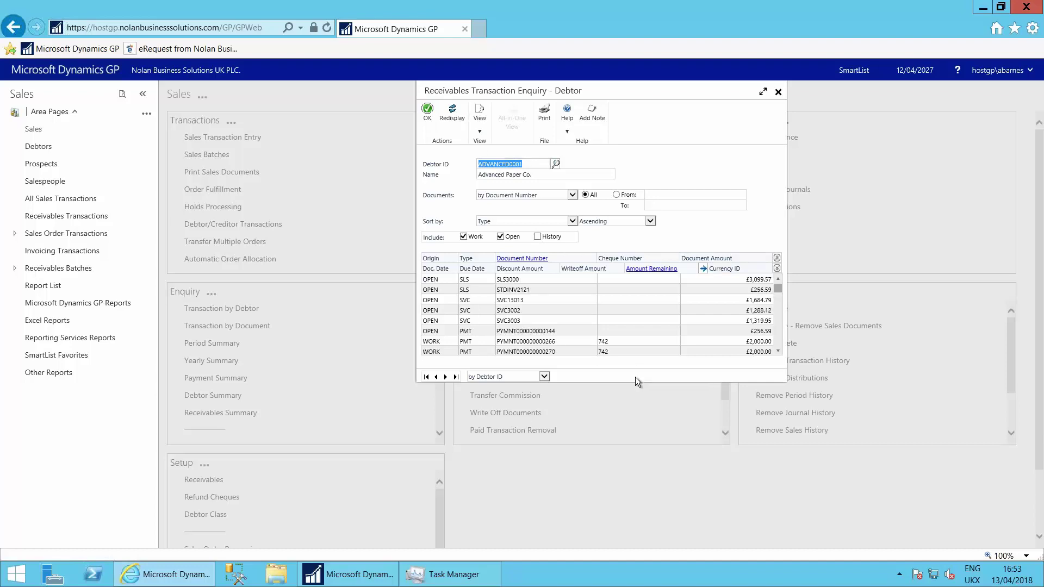
pyautogui.click(510, 290)
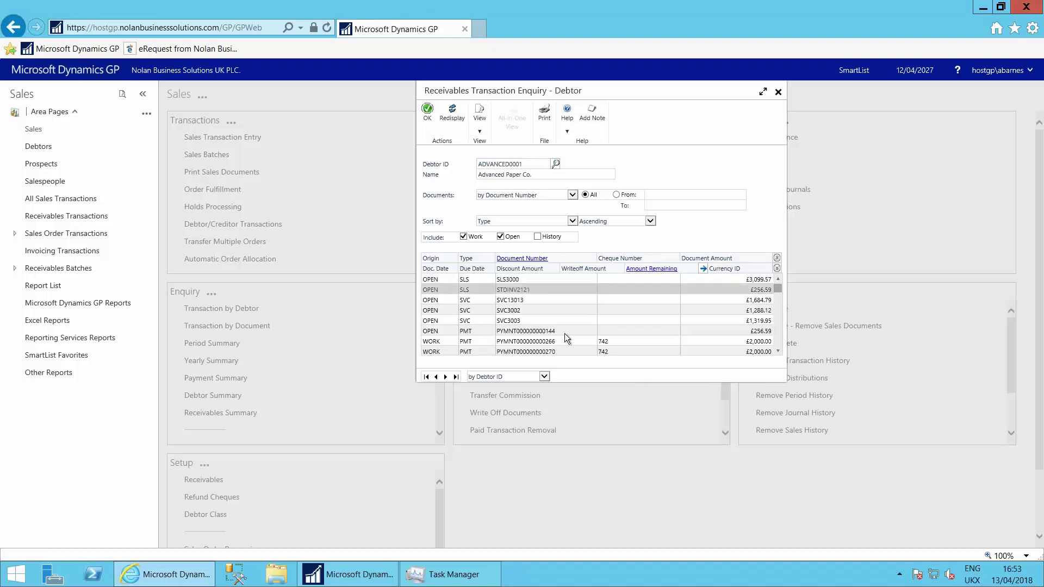
pyautogui.click(523, 261)
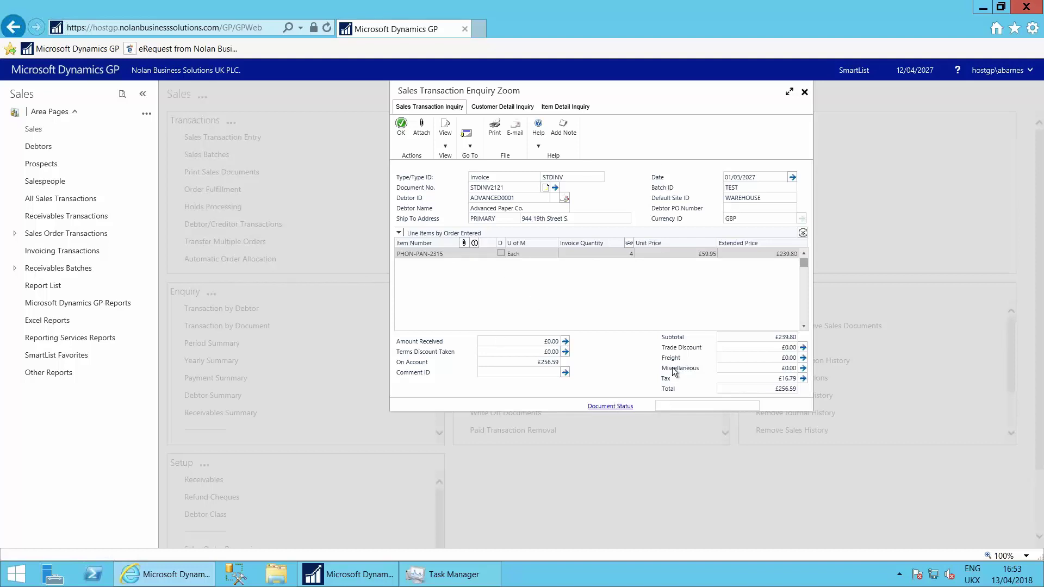
# Step: Check invoice STDINV2121's customer and item detail tabs, then close both enquiry windows
pyautogui.click(503, 107)
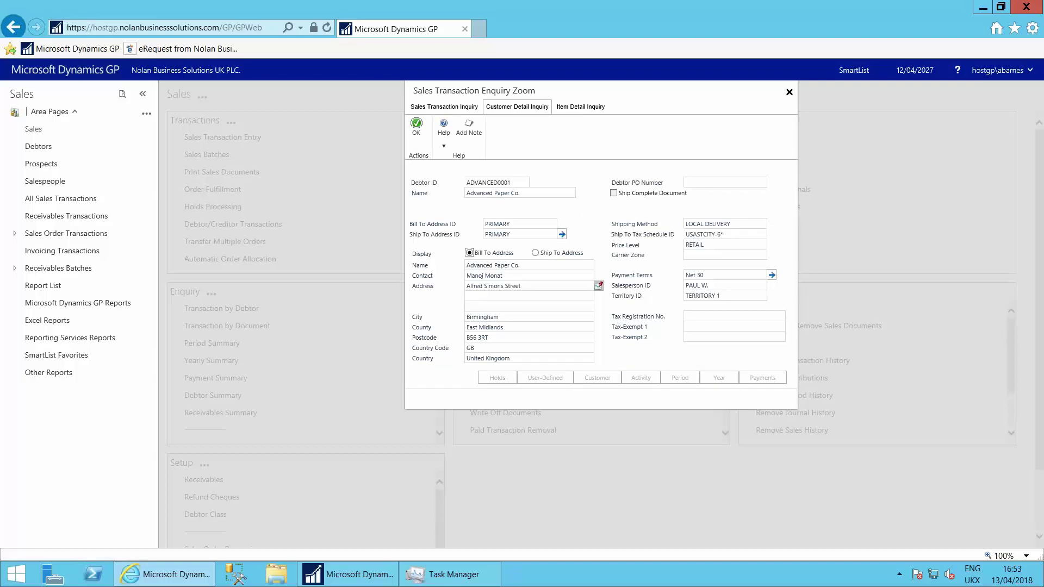
pyautogui.click(581, 109)
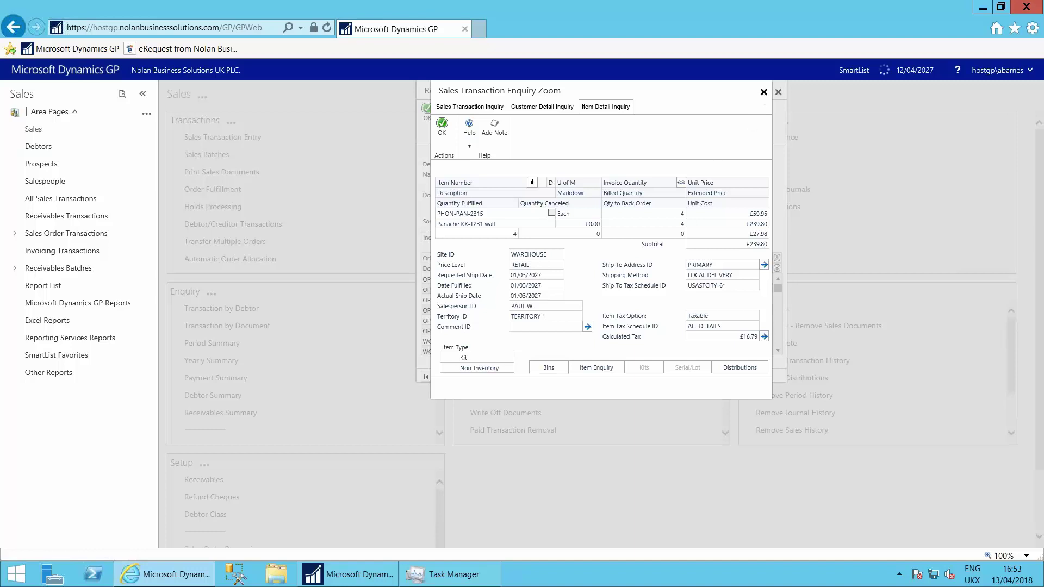
pyautogui.click(764, 94)
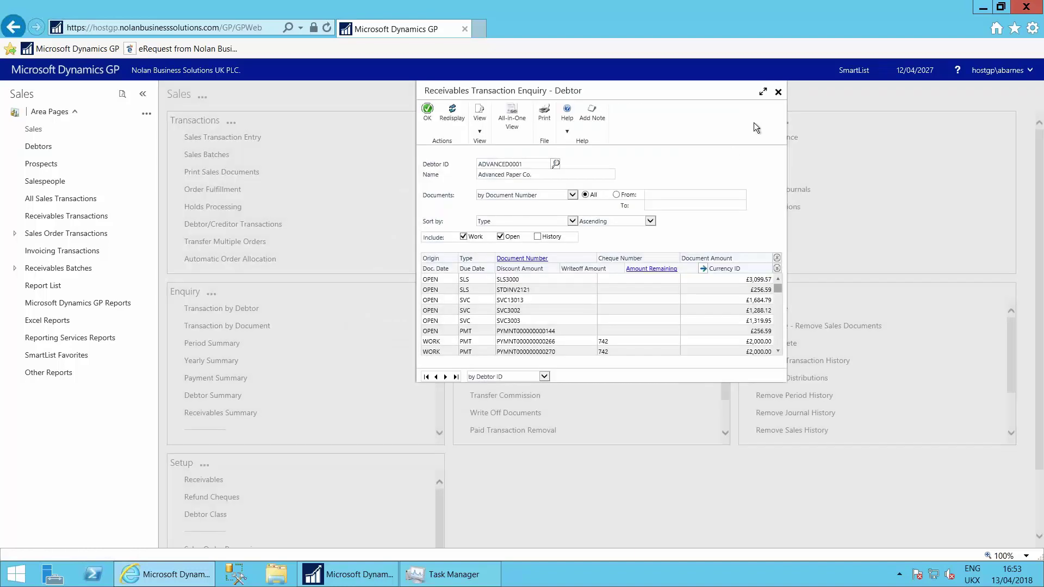
pyautogui.click(779, 93)
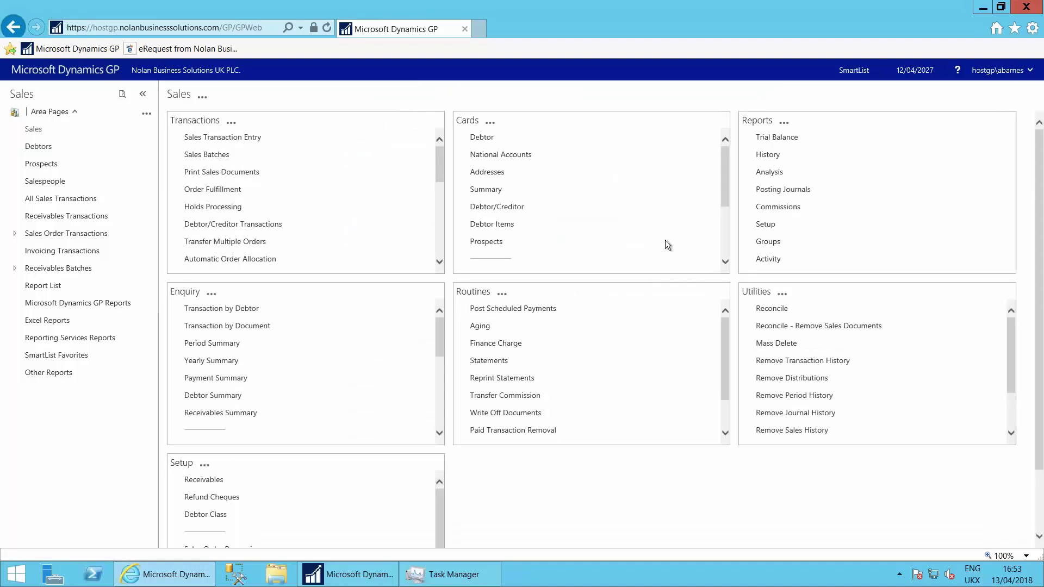